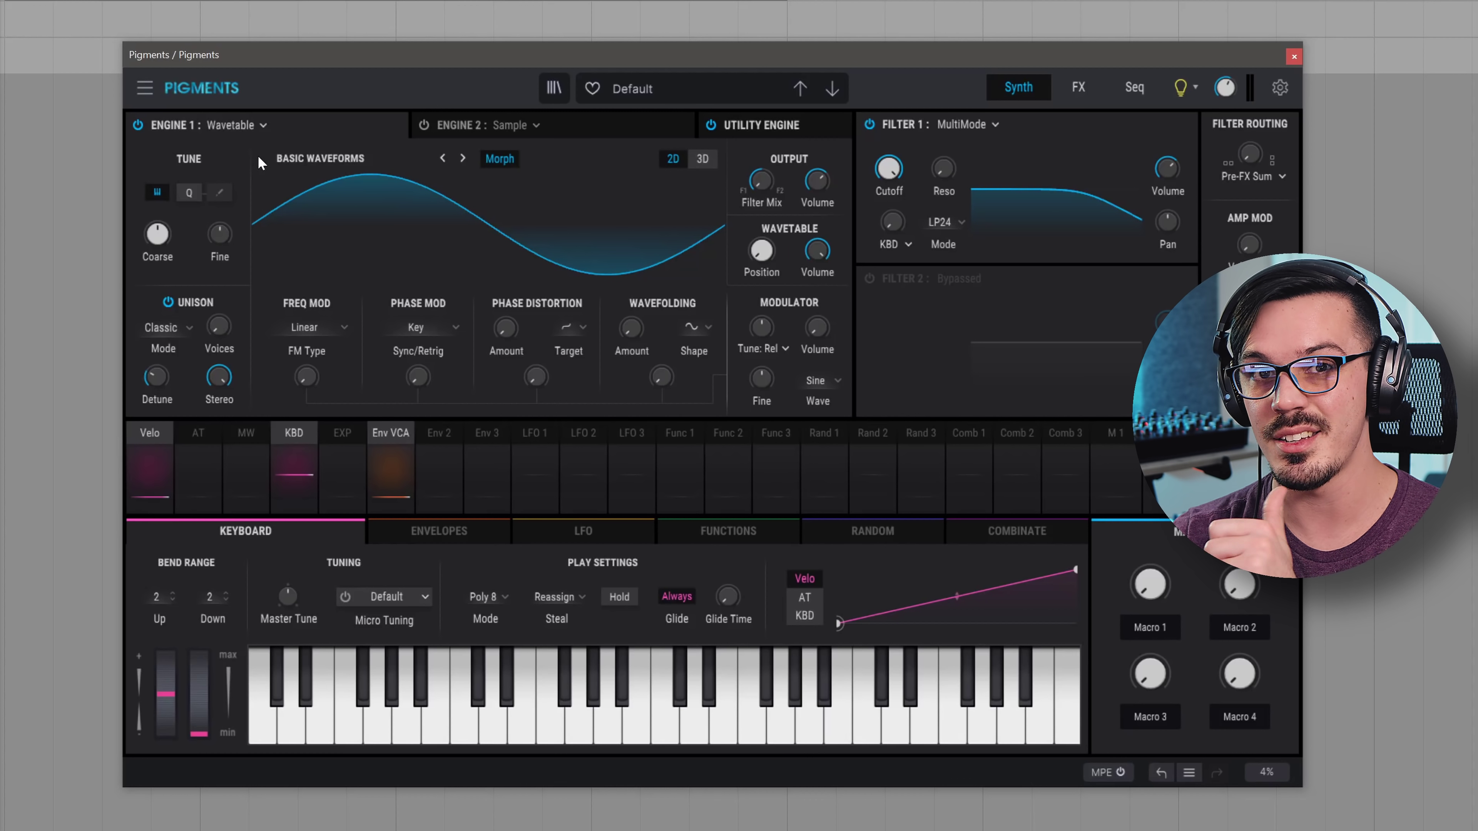
- Load the Arco Drone wavetable from the Pigments 3 category into Engine 1
{"action": "left_click", "coordinate": [321, 160]}
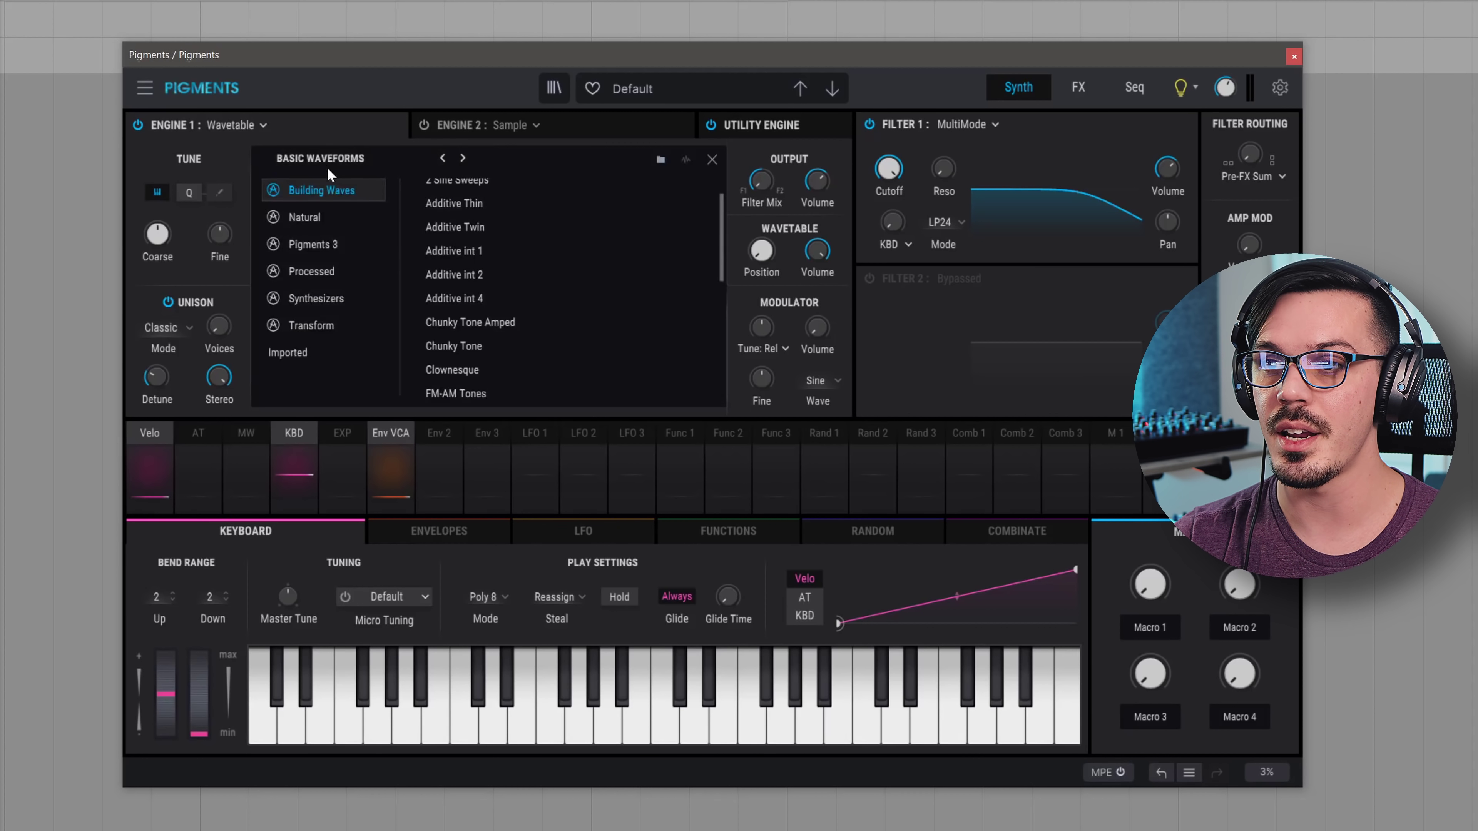
{"action": "left_click", "coordinate": [317, 233]}
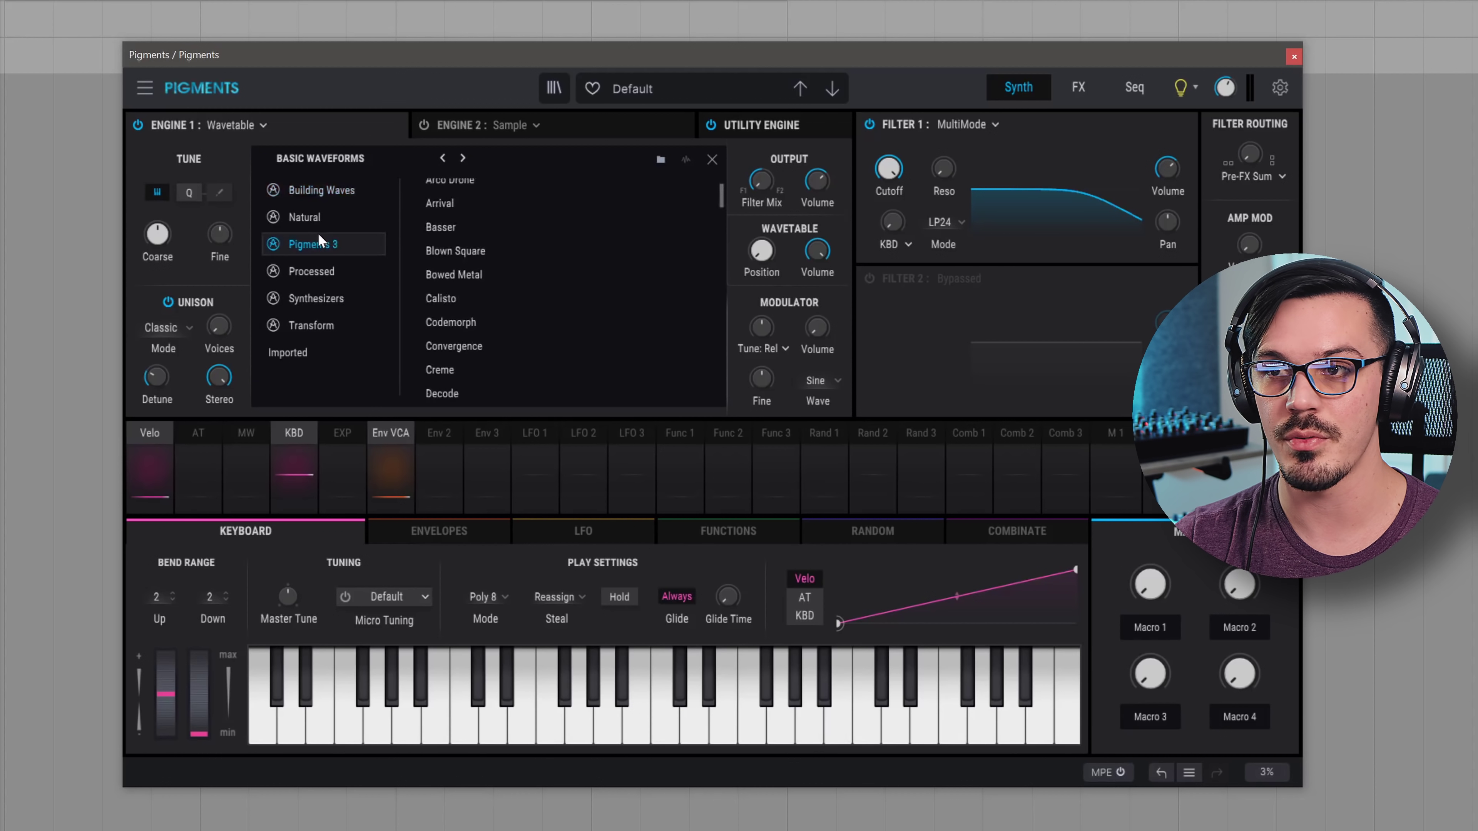
{"action": "double_click", "coordinate": [450, 187]}
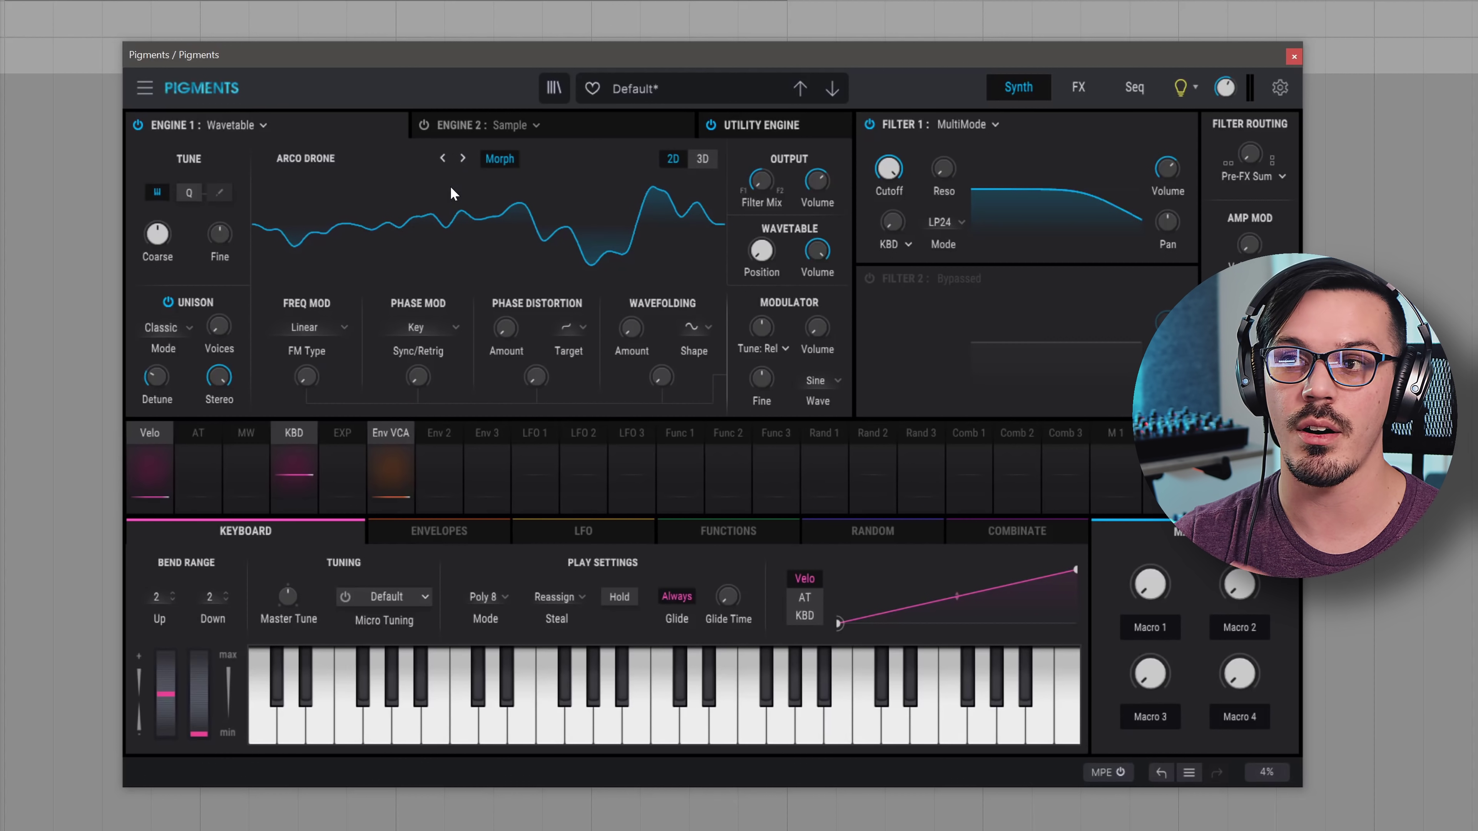
- Step Engine 1 forward through the wavetables following Arco Drone as far as Decode
{"action": "left_click", "coordinate": [463, 158]}
{"action": "left_click", "coordinate": [462, 159]}
{"action": "left_click", "coordinate": [463, 158]}
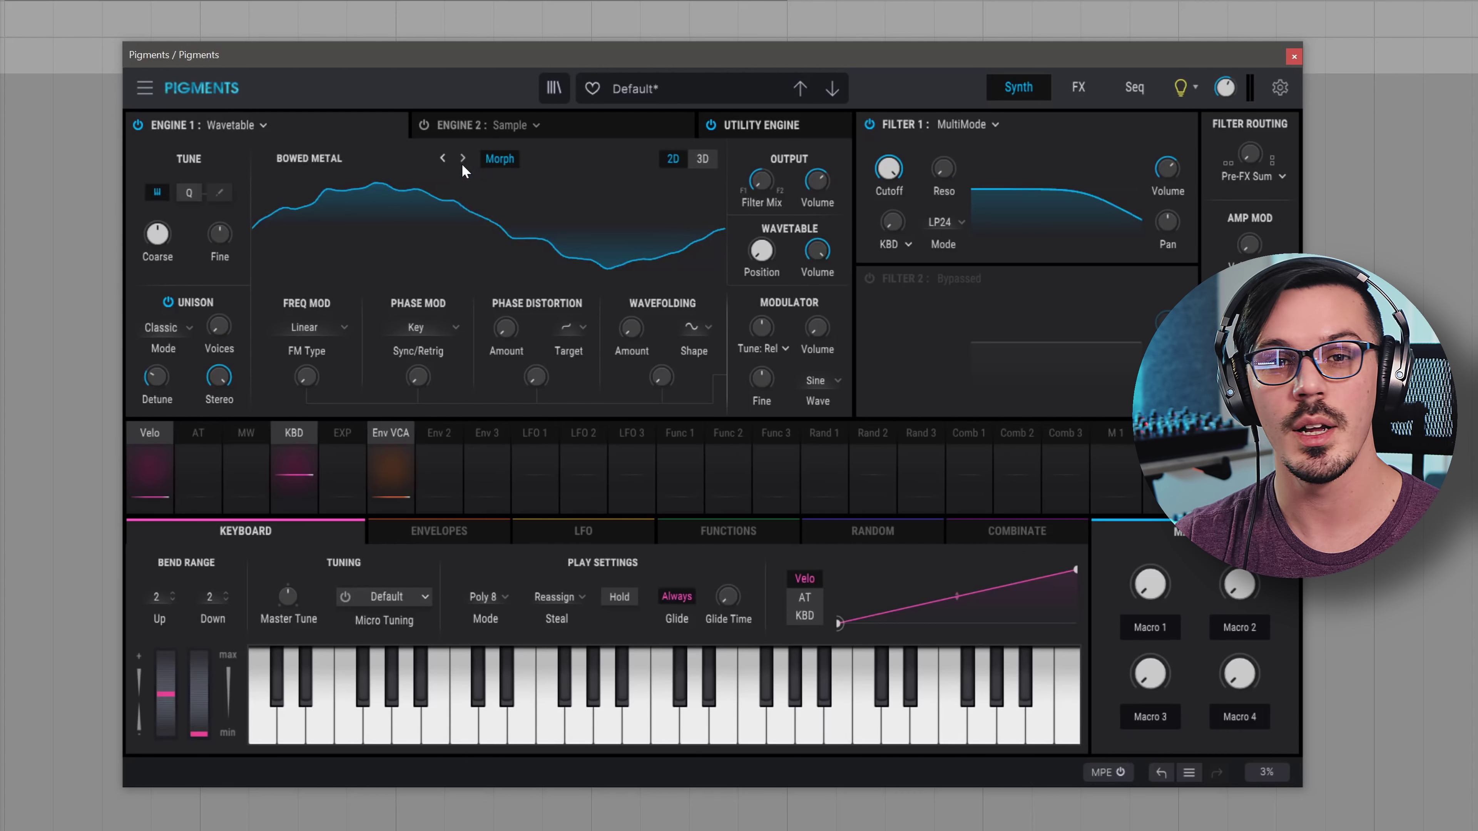
{"action": "left_click", "coordinate": [463, 166]}
{"action": "left_click", "coordinate": [463, 165]}
{"action": "left_click", "coordinate": [463, 165]}
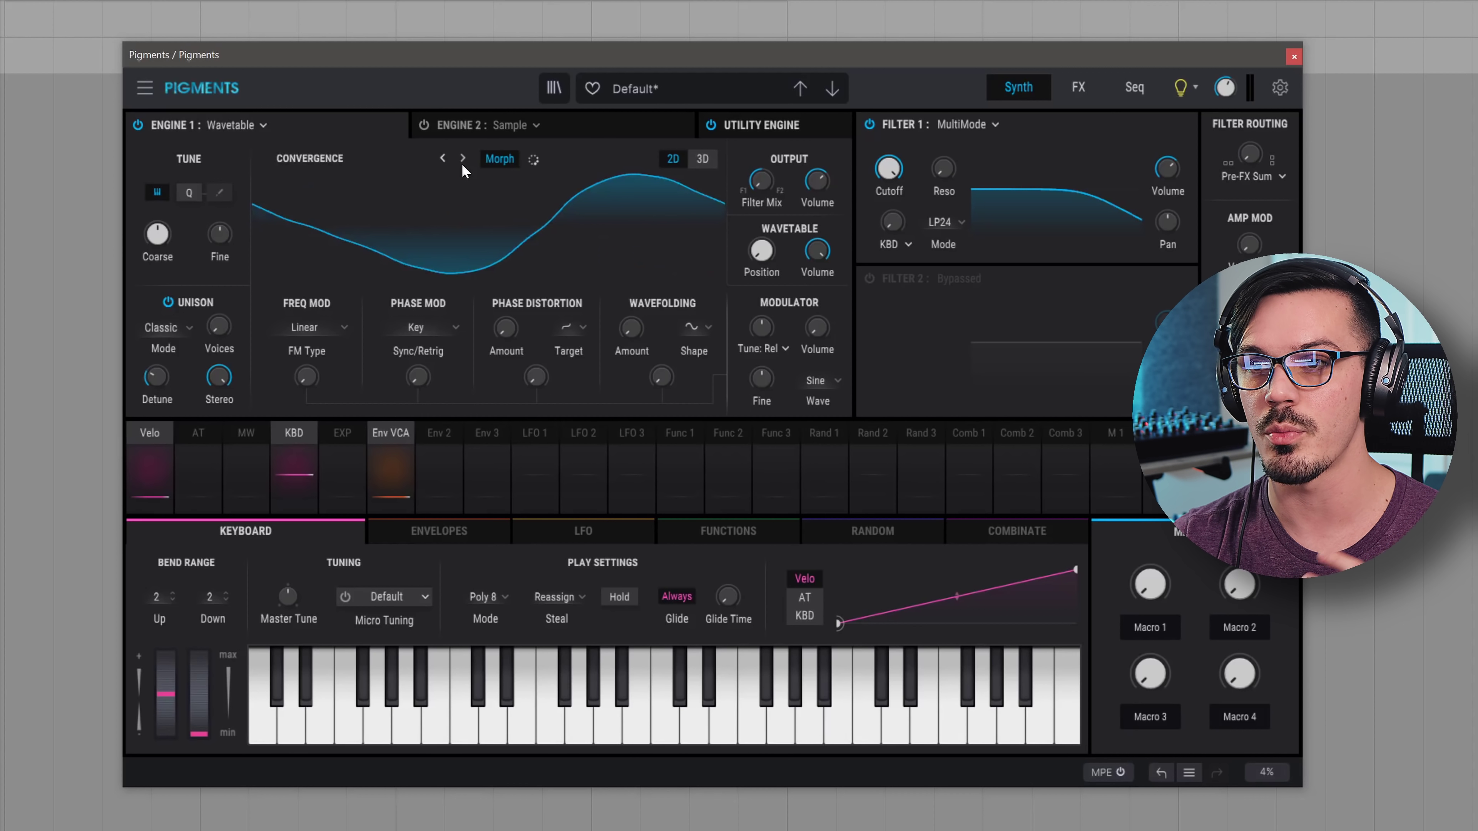
{"action": "left_click", "coordinate": [463, 166]}
{"action": "left_click", "coordinate": [463, 166]}
- Load the Arrival wavetable from the Pigments 3 category into Engine 1
{"action": "left_click", "coordinate": [387, 162]}
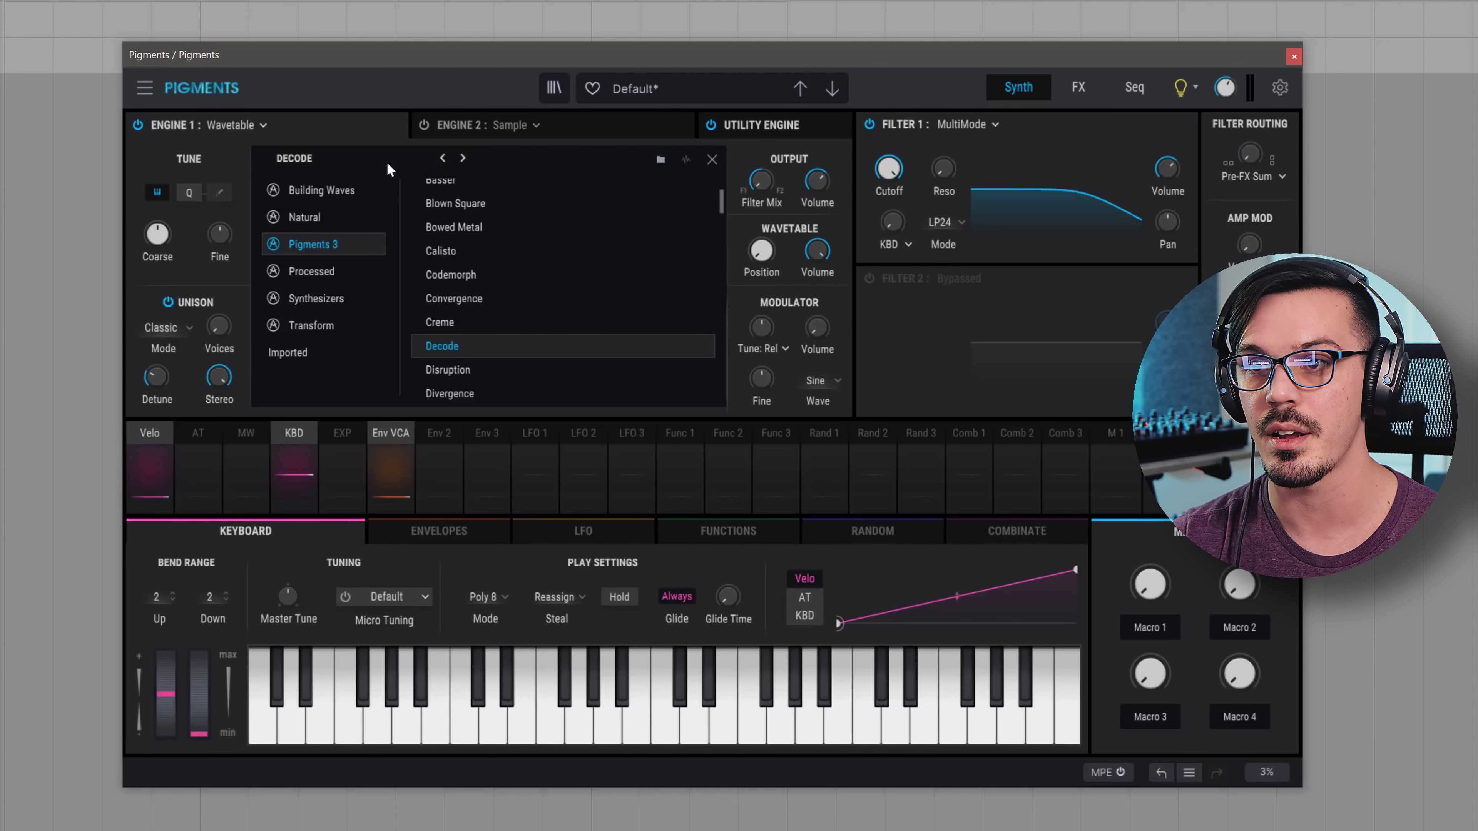
{"action": "scroll", "coordinate": [466, 227], "scroll_direction": "up", "scroll_amount": 3}
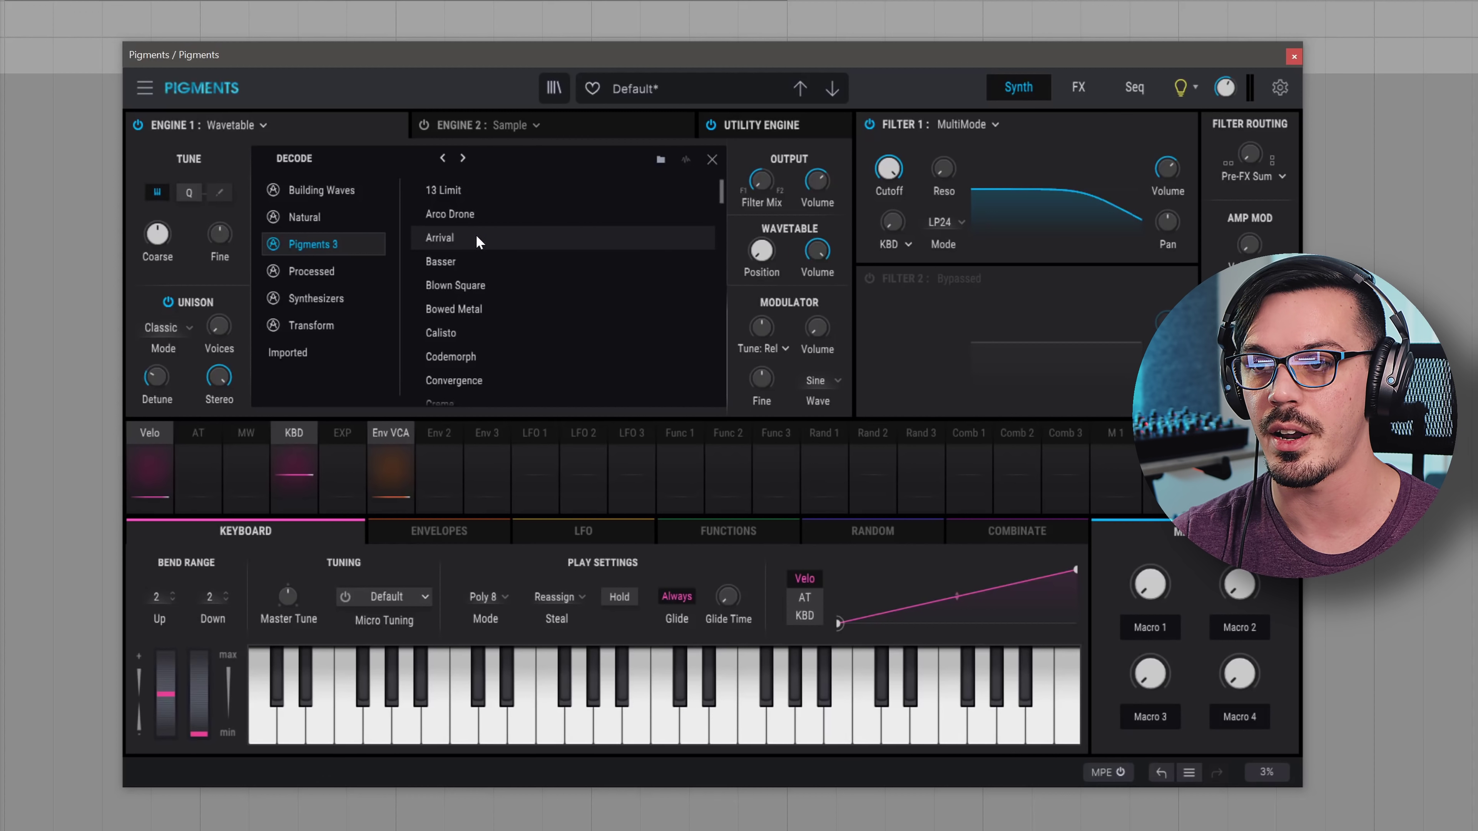
{"action": "left_click", "coordinate": [476, 236]}
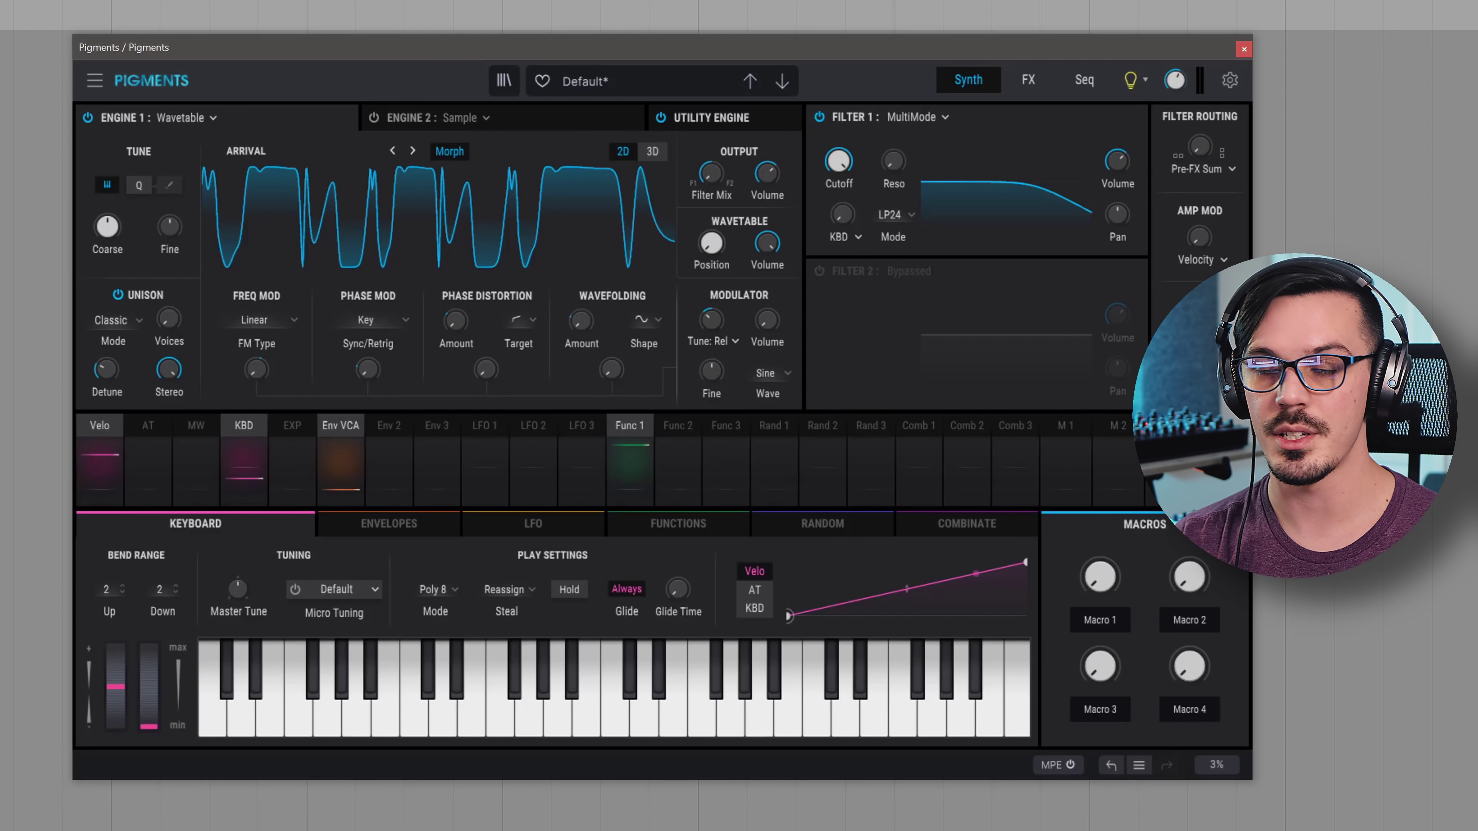
- Loop Function 1 and route it to FM amount 0.57, PM amount 0.23, phase distortion 0.31, wavefolding 0.25 and wavetable position 0.33
{"action": "left_click", "coordinate": [633, 518]}
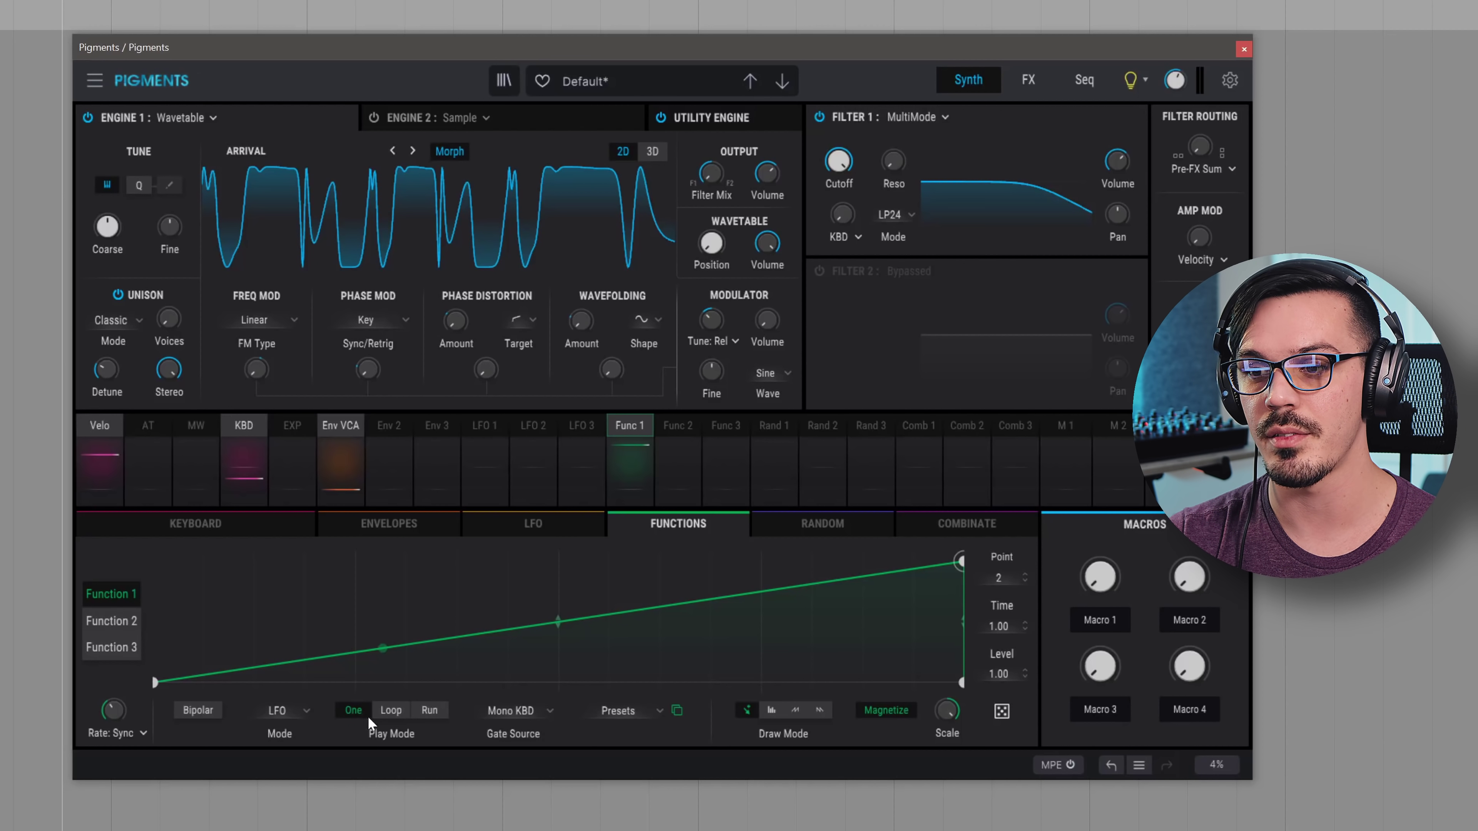
{"action": "left_click", "coordinate": [389, 711]}
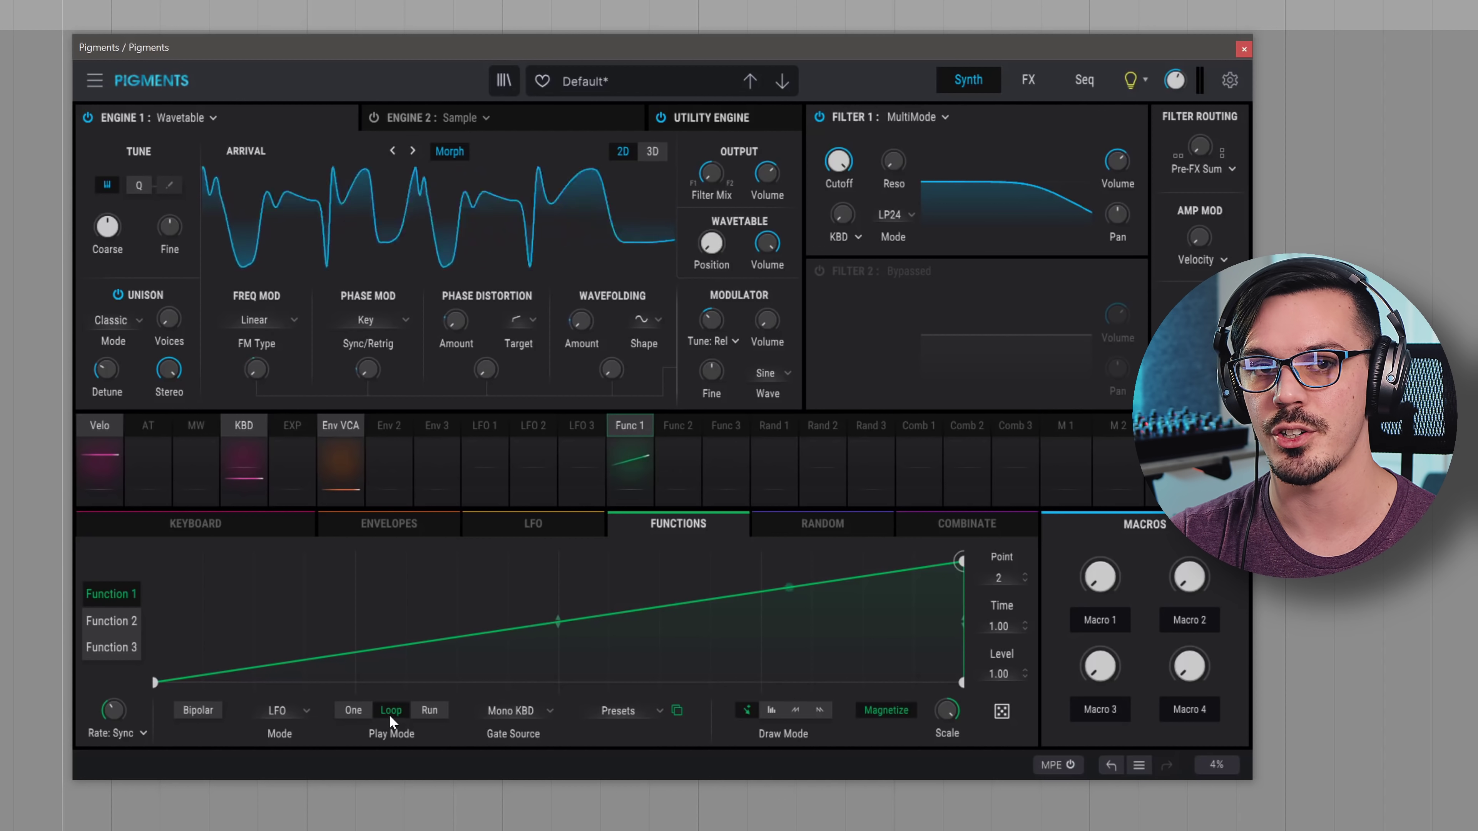
{"action": "left_click", "coordinate": [637, 427]}
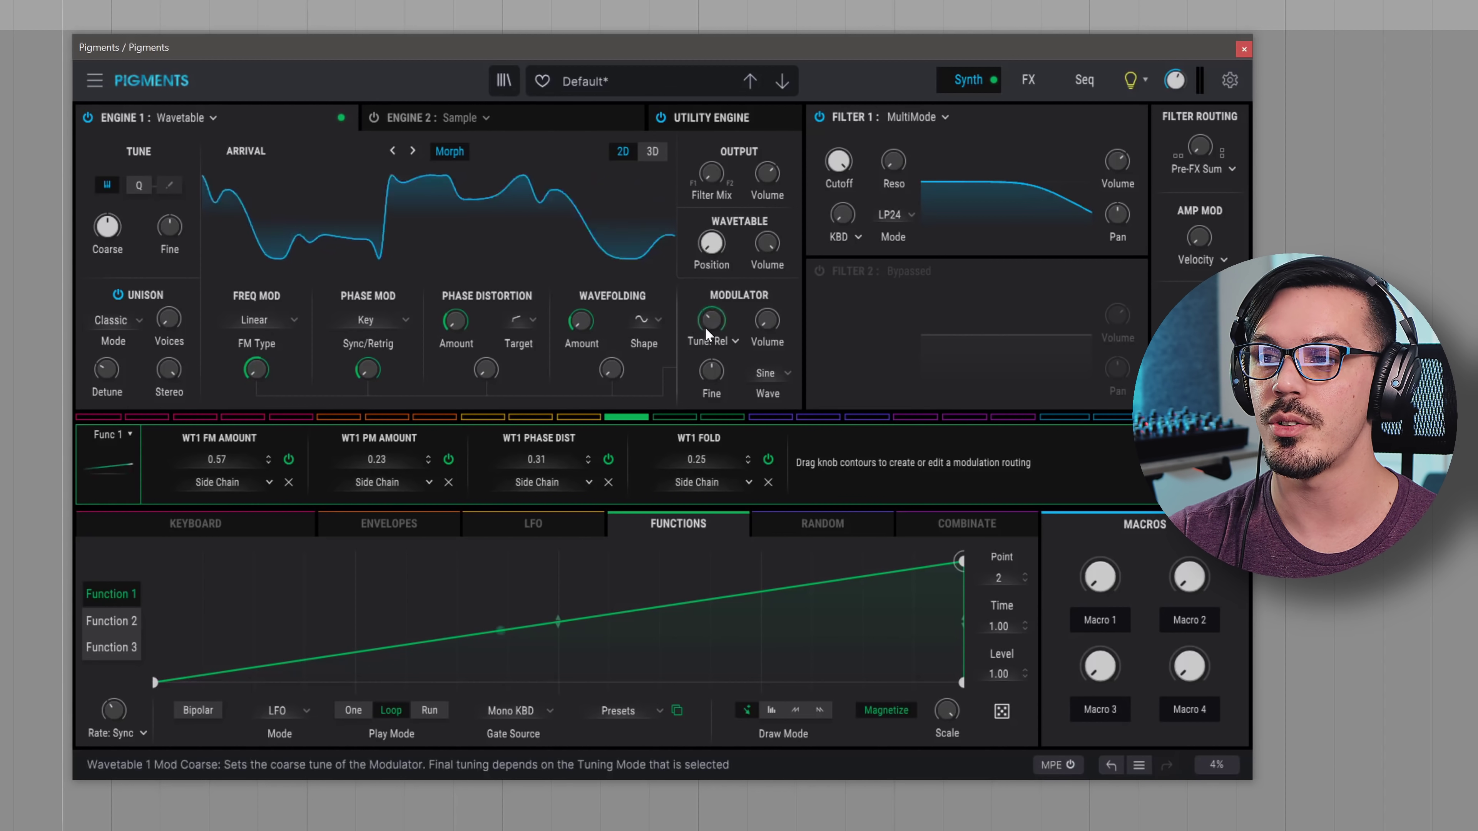
{"action": "left_click_drag", "start_coordinate": [711, 243], "coordinate": [711, 230]}
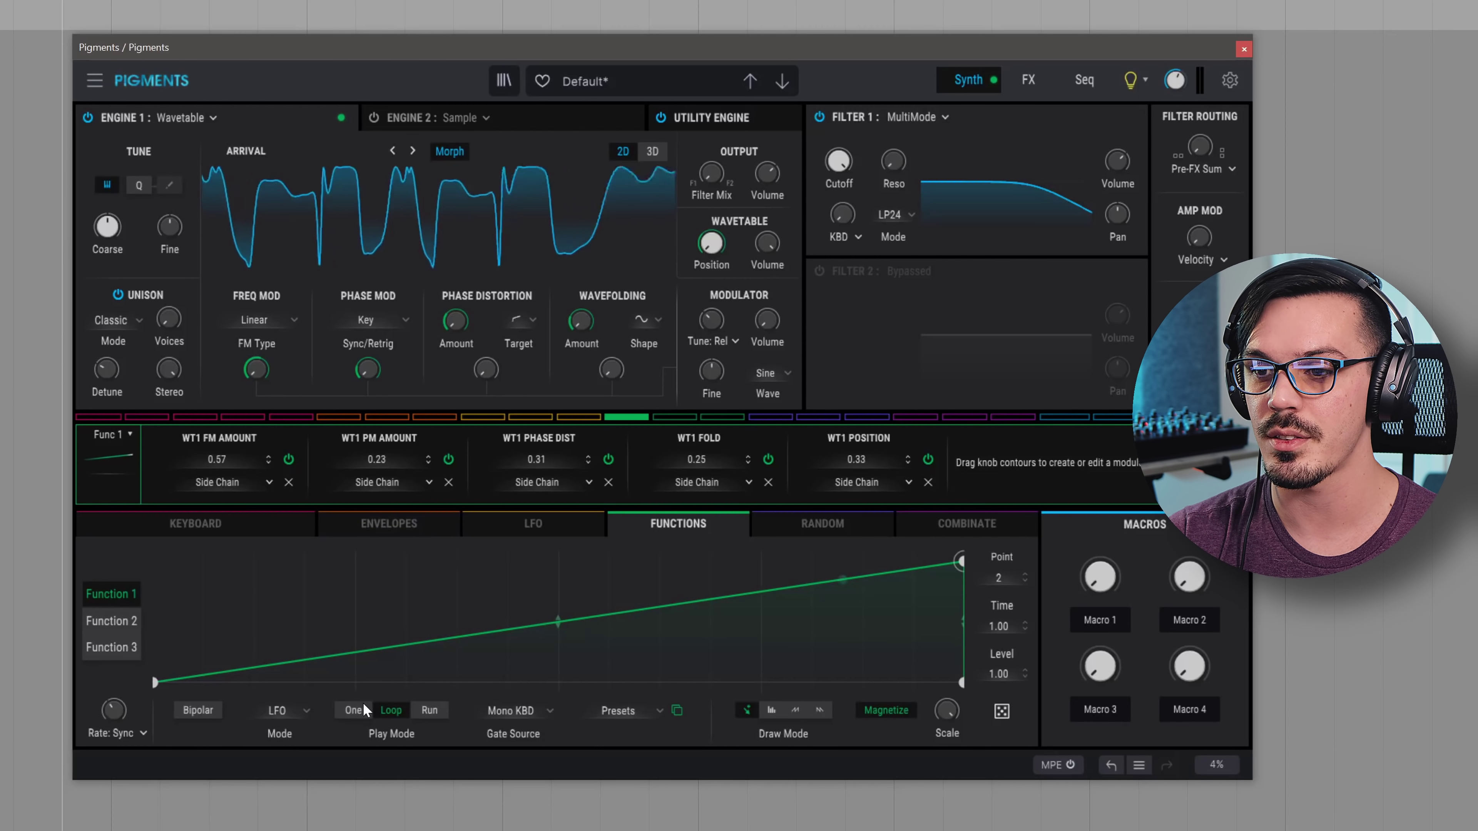
- Set Function 1's play mode to One
{"action": "left_click", "coordinate": [351, 710]}
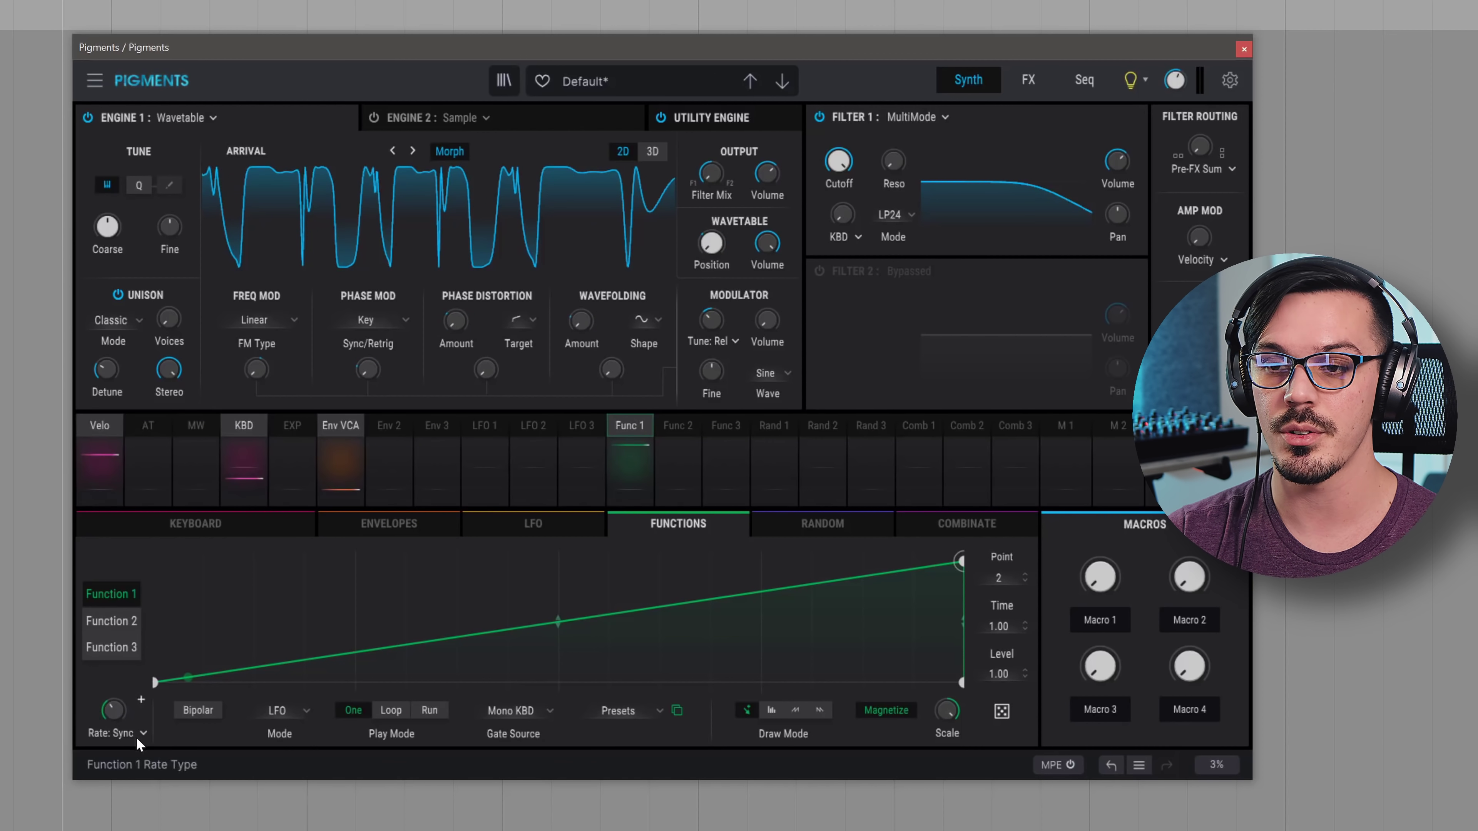
{"action": "mouse_move", "coordinate": [114, 709]}
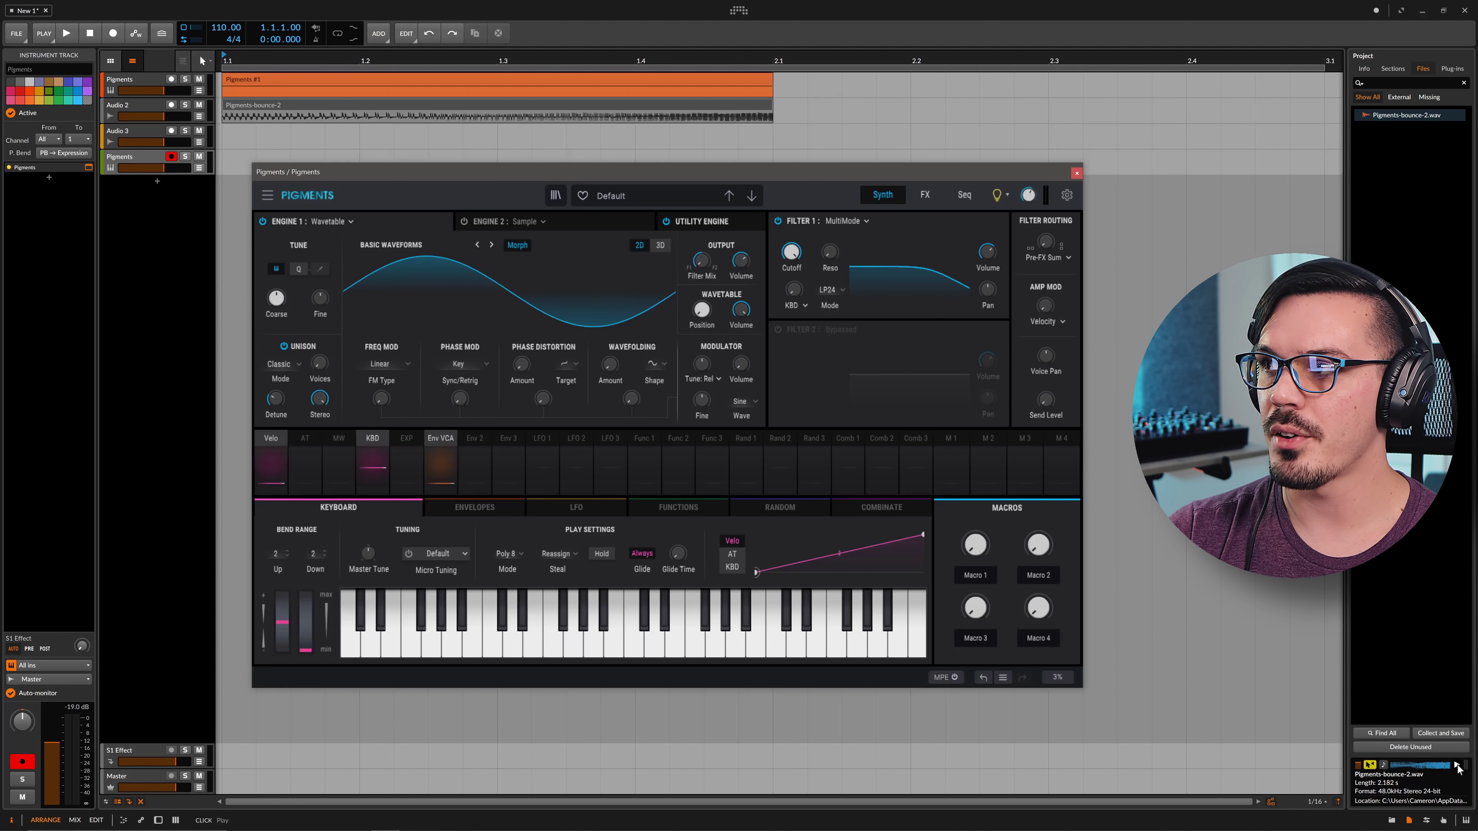
- Audition Pigments-bounce-2.wav from the project files and load it as Engine 1's wavetable for scanning with the position control
{"action": "left_click", "coordinate": [1457, 766]}
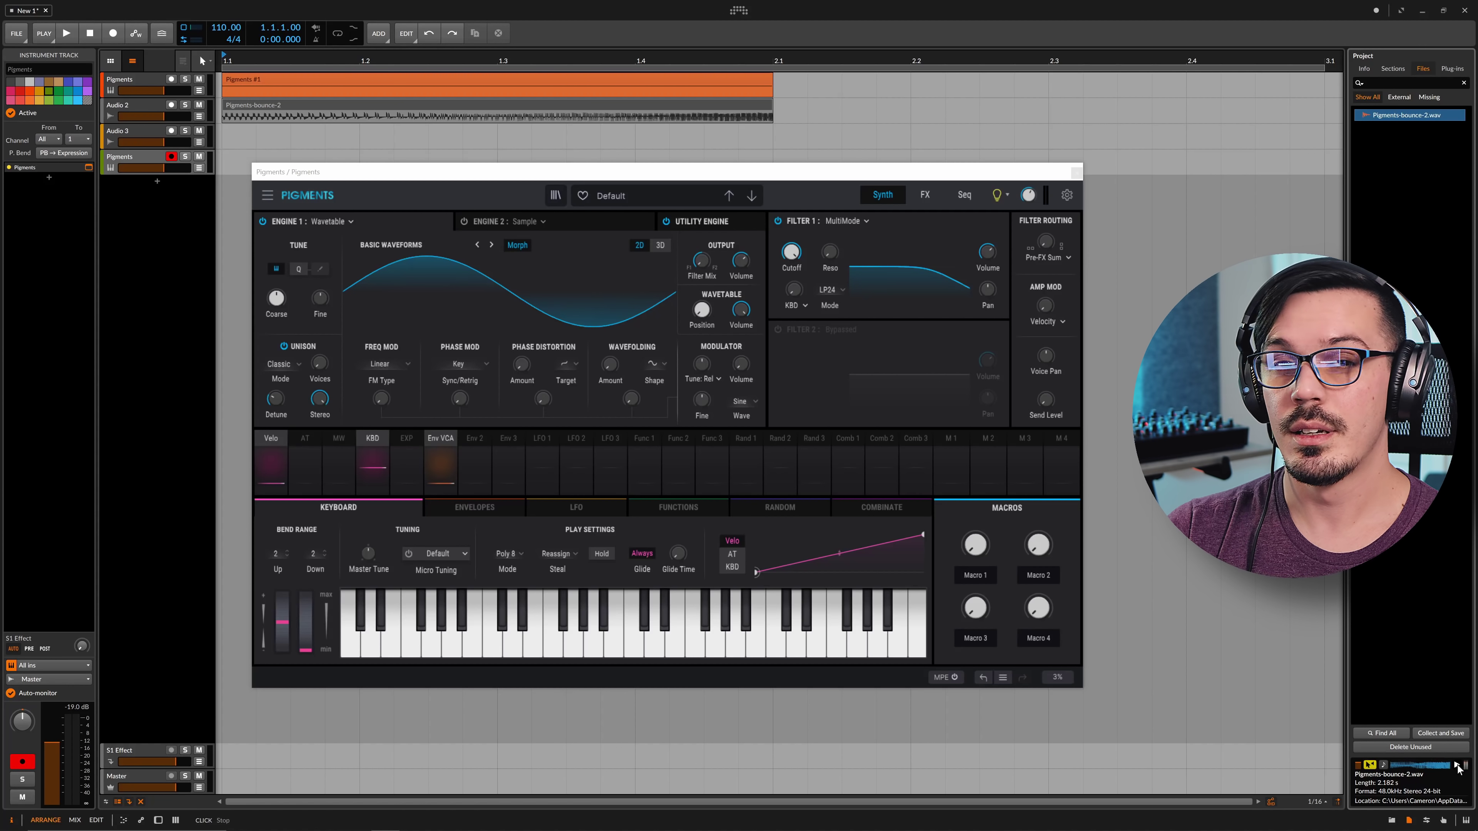
{"action": "left_click_drag", "start_coordinate": [1408, 115], "coordinate": [588, 295]}
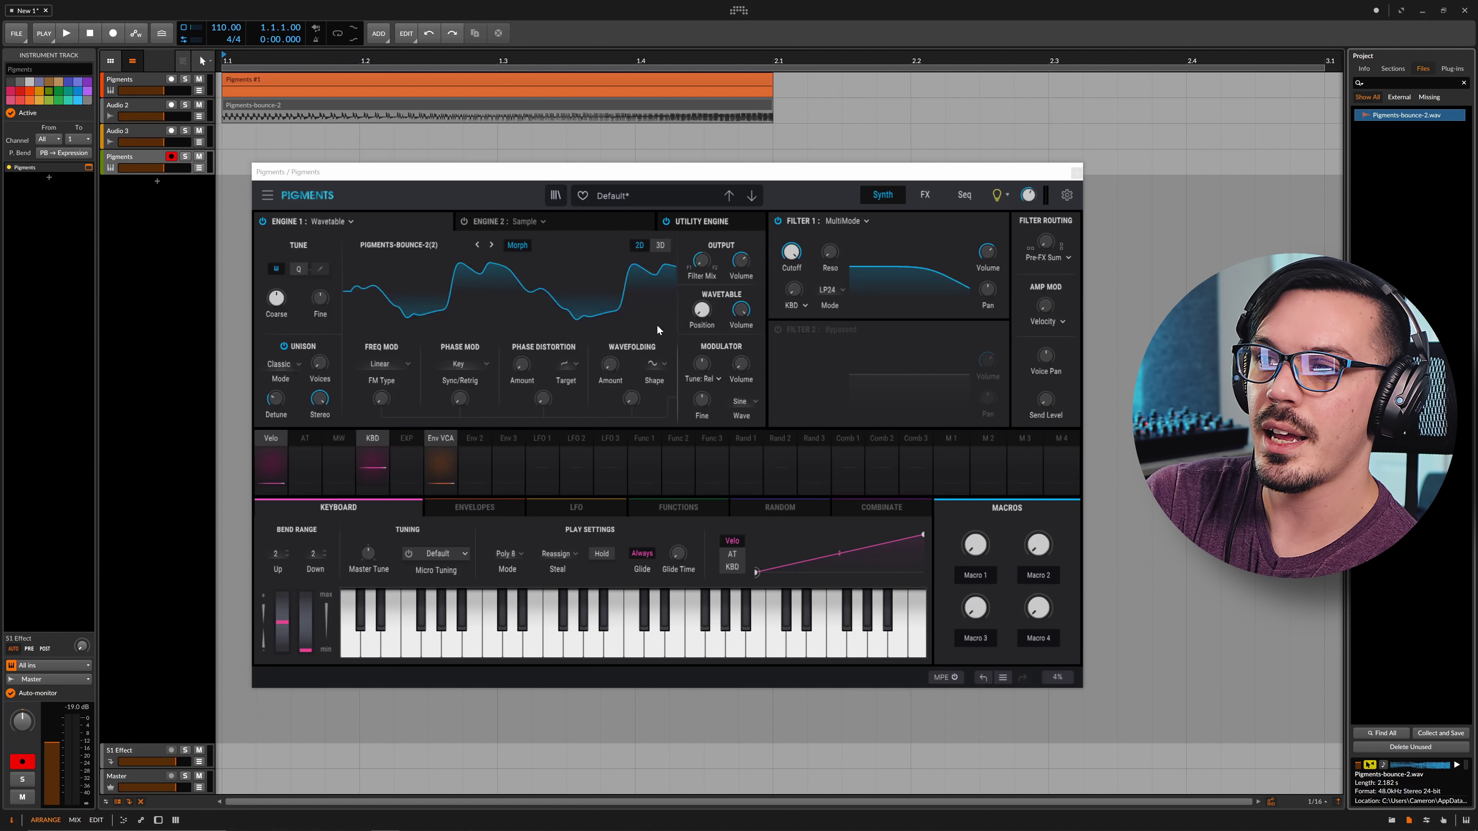
{"action": "mouse_move", "coordinate": [703, 315]}
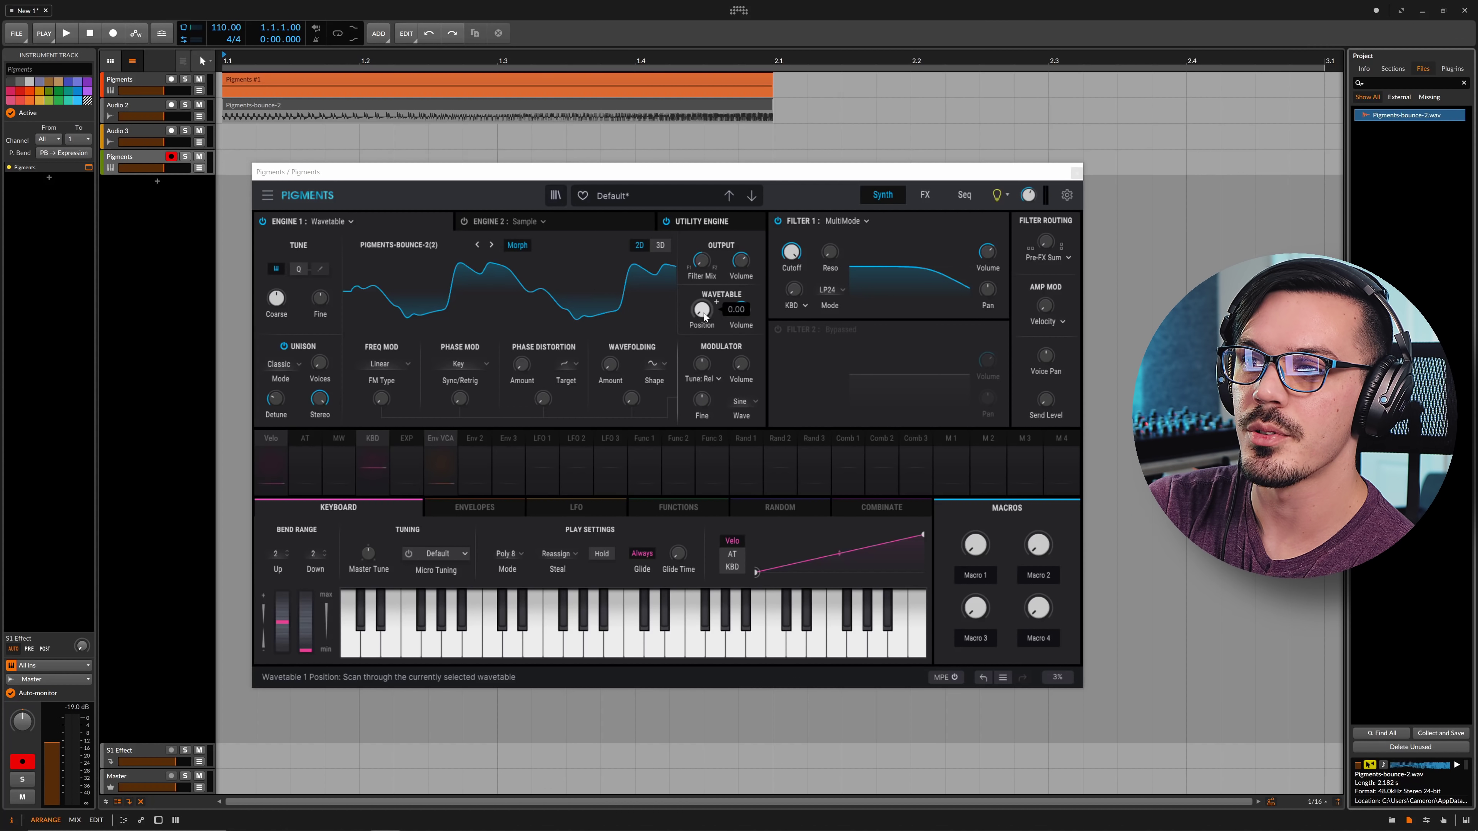
{"action": "mouse_move", "coordinate": [703, 315]}
{"action": "left_mouse_down"}
{"action": "mouse_move", "coordinate": [704, 265]}
{"action": "mouse_move", "coordinate": [704, 315]}
{"action": "left_mouse_up"}
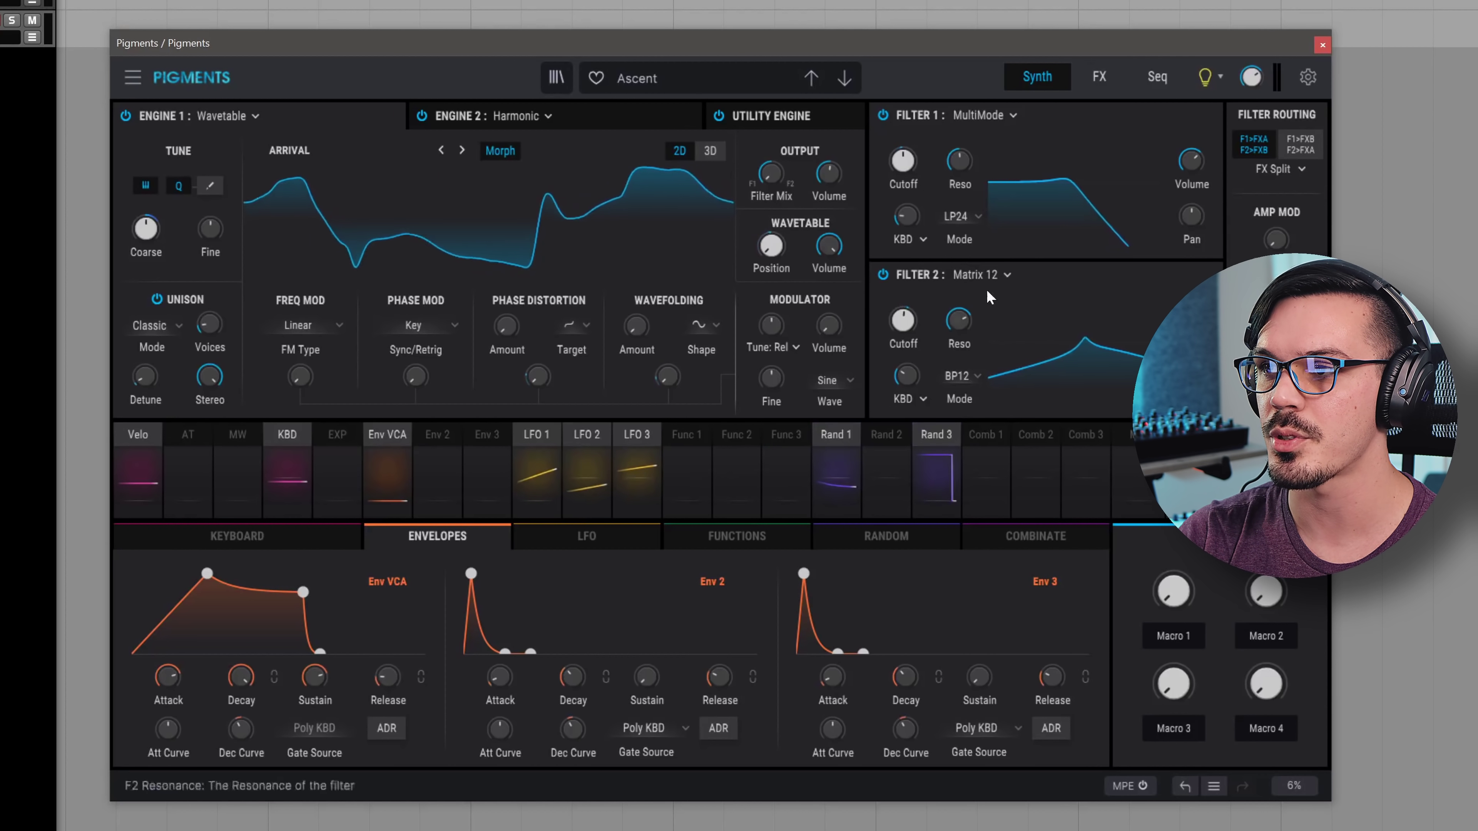
- Check the effect chains of the Ascent preset and return to its synth settings
{"action": "left_click", "coordinate": [1102, 79]}
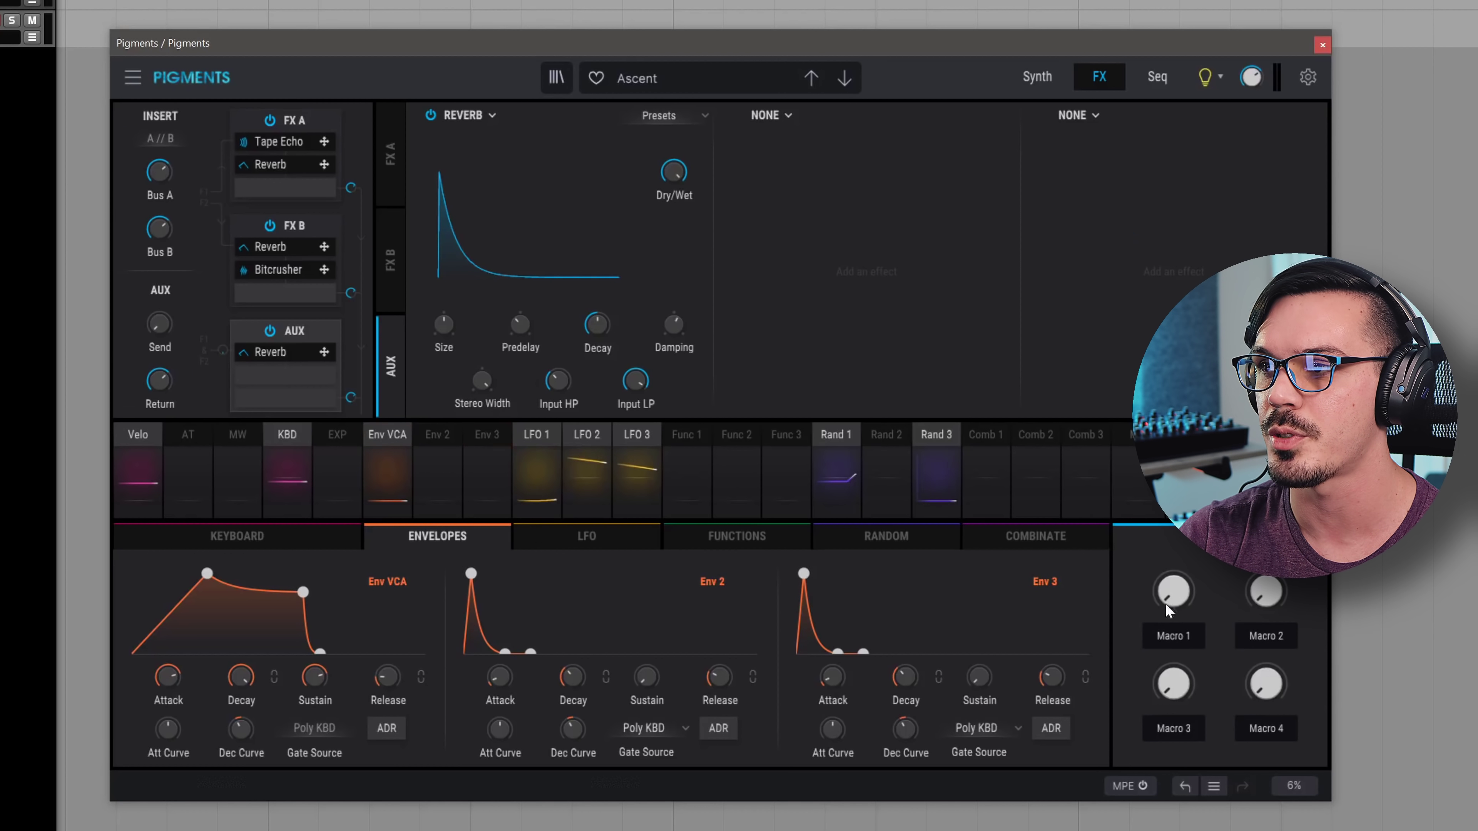
{"action": "left_click", "coordinate": [1040, 80]}
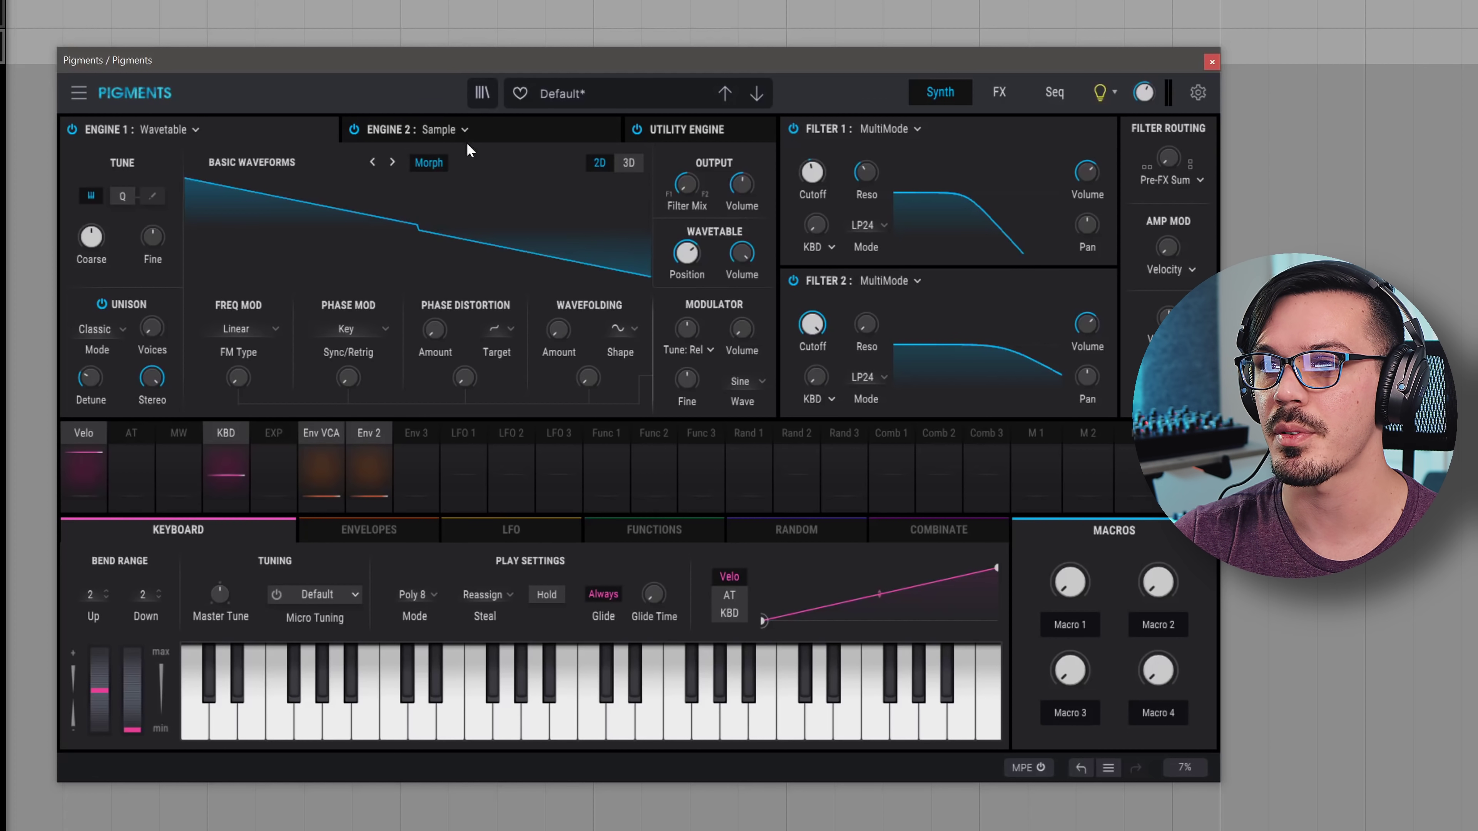
- Compare the wavetable settings of Engine 1 with the sample settings of Engine 2
{"action": "left_click", "coordinate": [486, 137]}
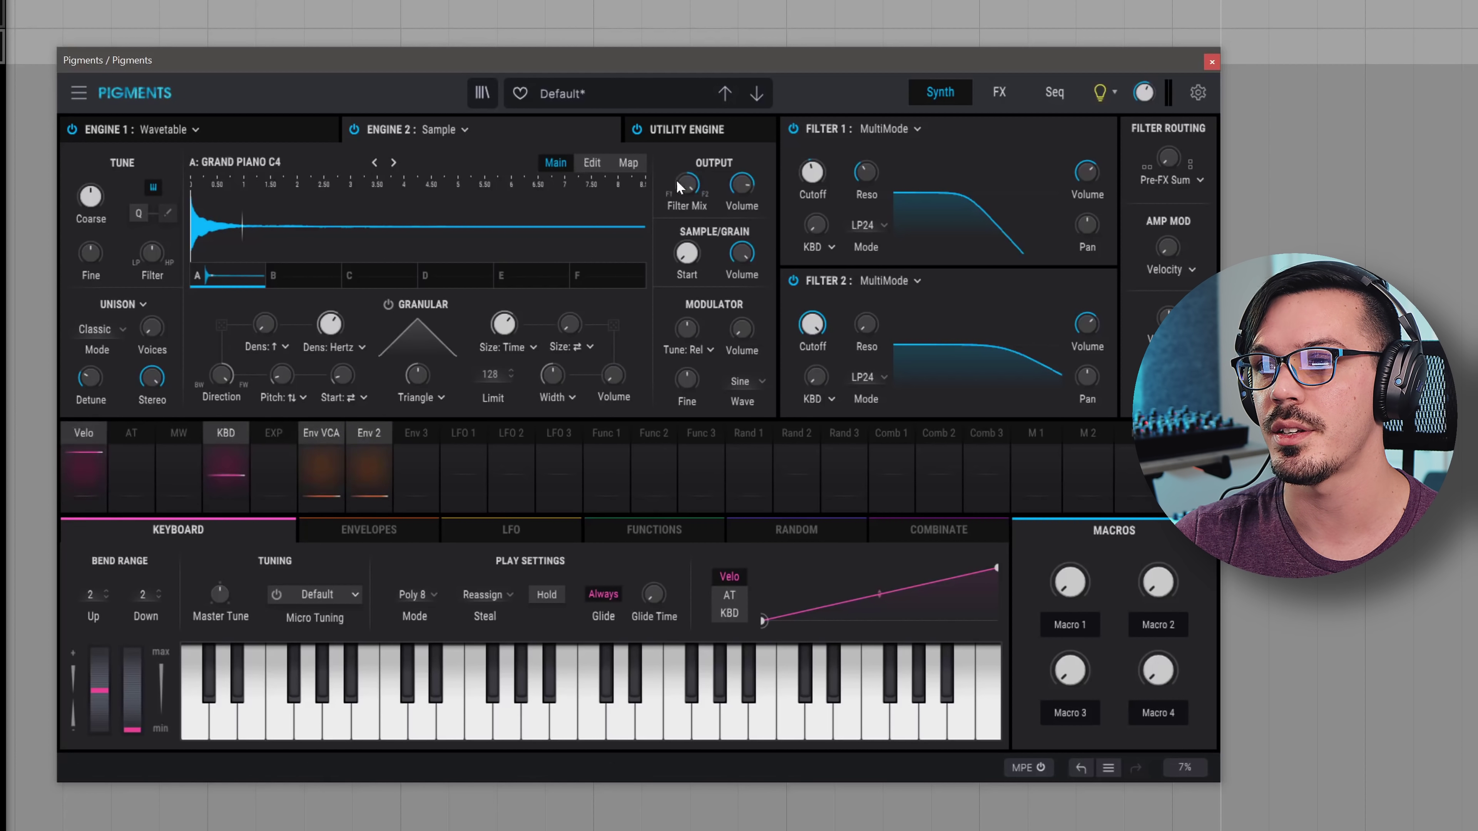
{"action": "left_click", "coordinate": [308, 137]}
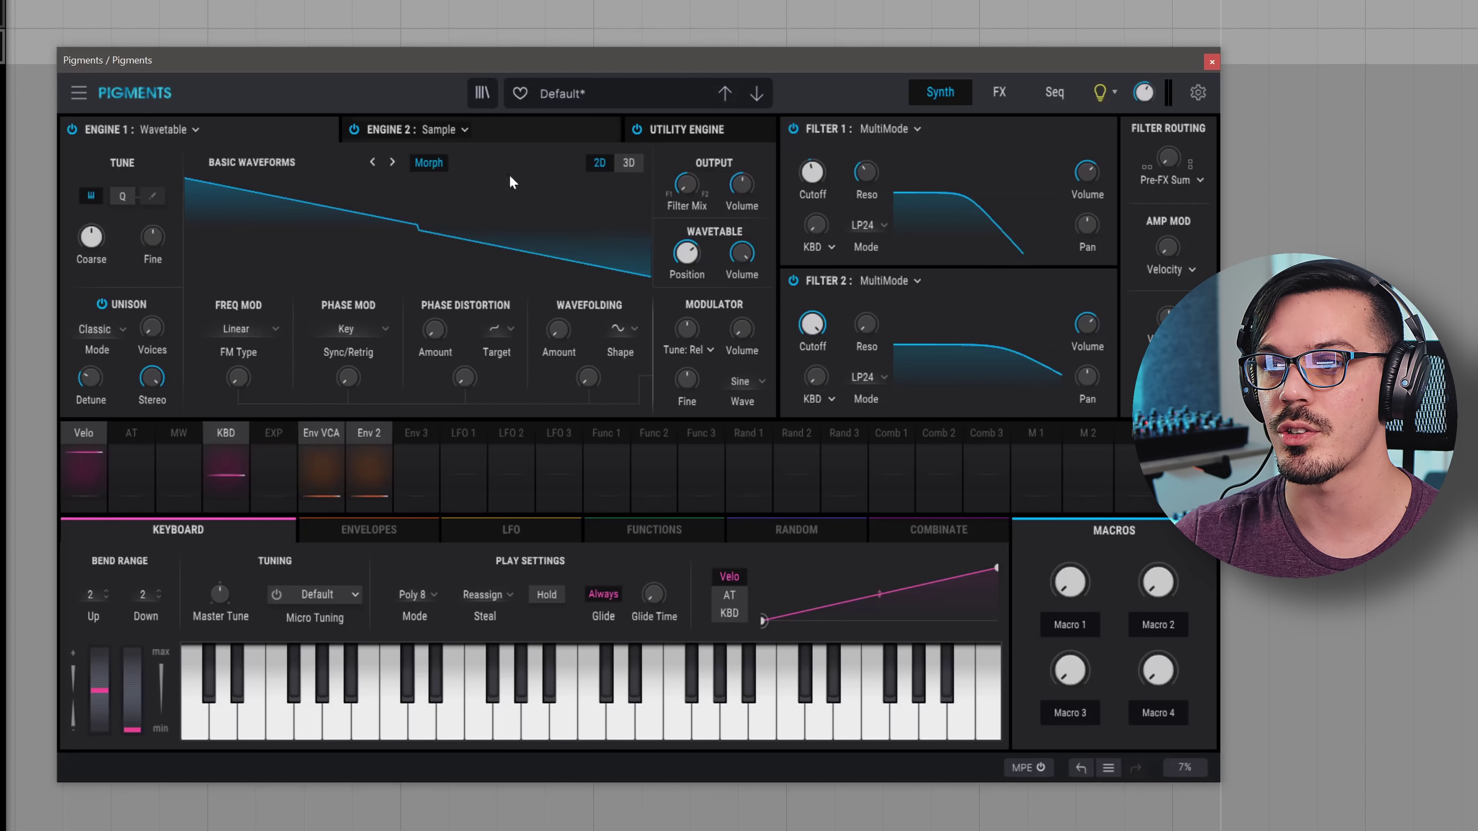
{"action": "left_click", "coordinate": [591, 130]}
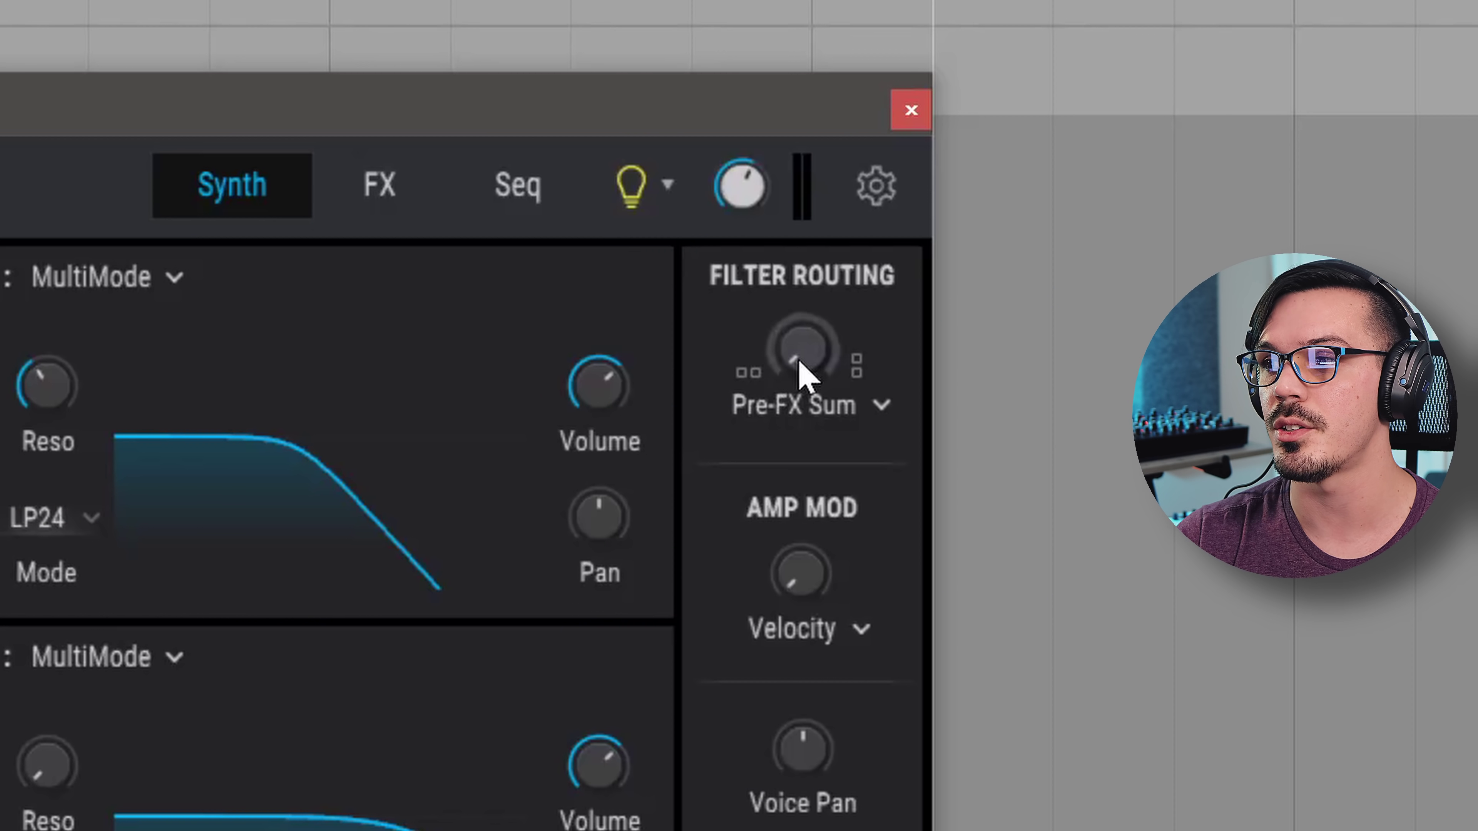
- Set the filter routing to FX Split so that each filter feeds its own effects bus
{"action": "mouse_move", "coordinate": [802, 363]}
{"action": "mouse_move", "coordinate": [803, 363]}
{"action": "left_mouse_down"}
{"action": "mouse_move", "coordinate": [802, 326]}
{"action": "mouse_move", "coordinate": [803, 363]}
{"action": "left_mouse_up"}
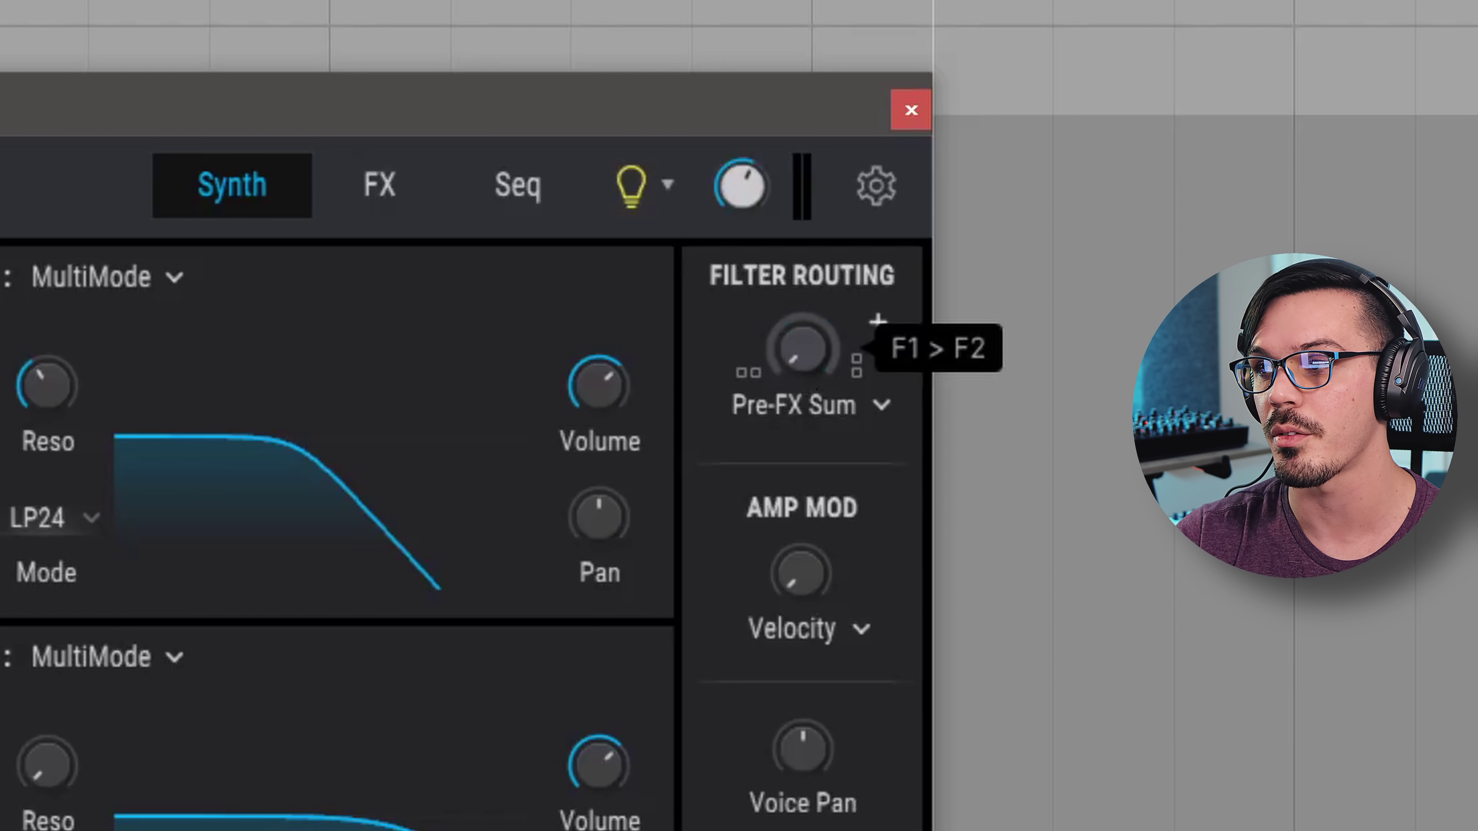
{"action": "left_click", "coordinate": [805, 411]}
{"action": "left_click", "coordinate": [790, 566]}
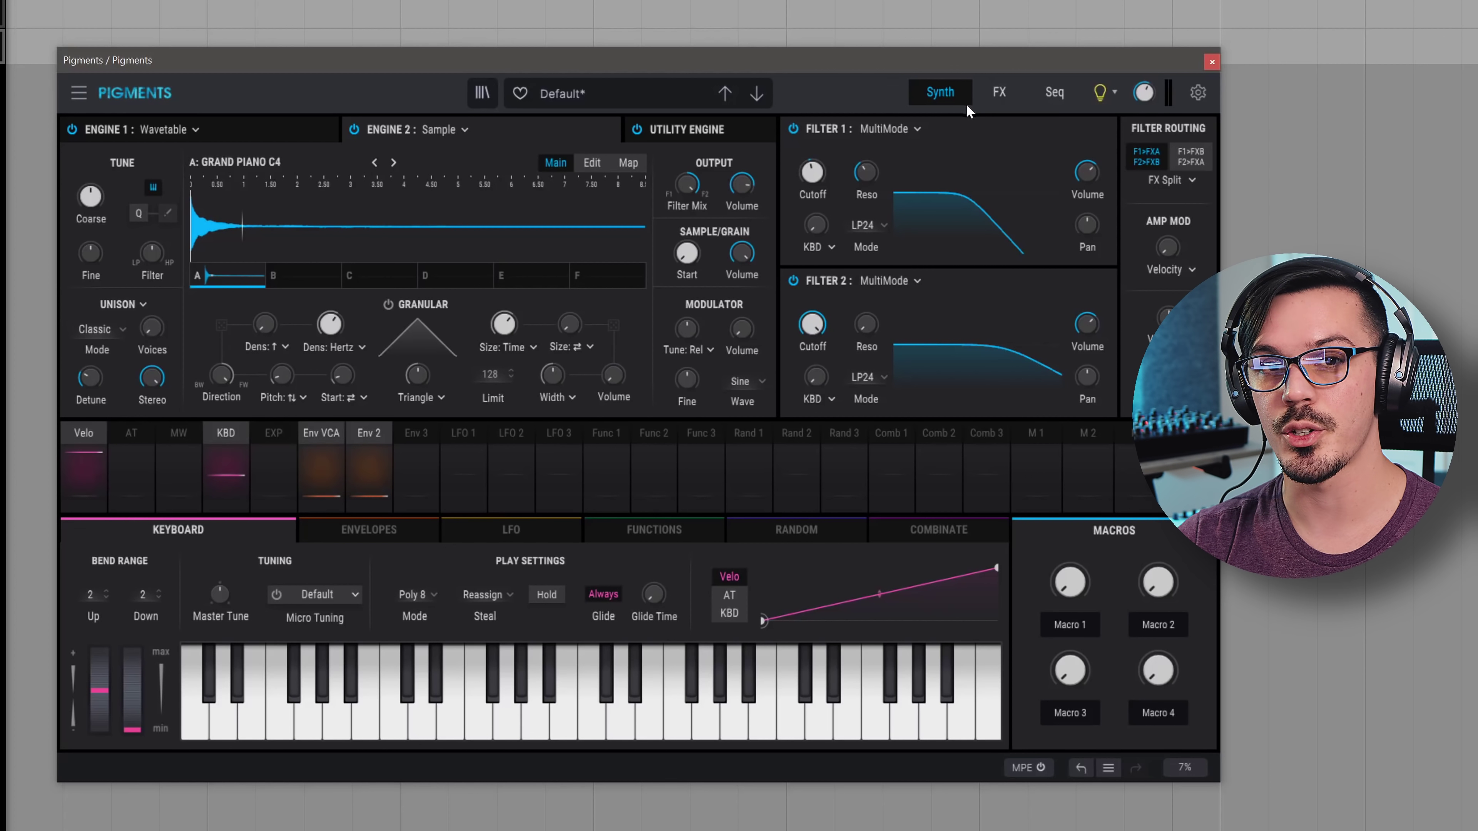
- Examine the effects in the FX A and FX B chains that the two filters feed
{"action": "left_click", "coordinate": [998, 93]}
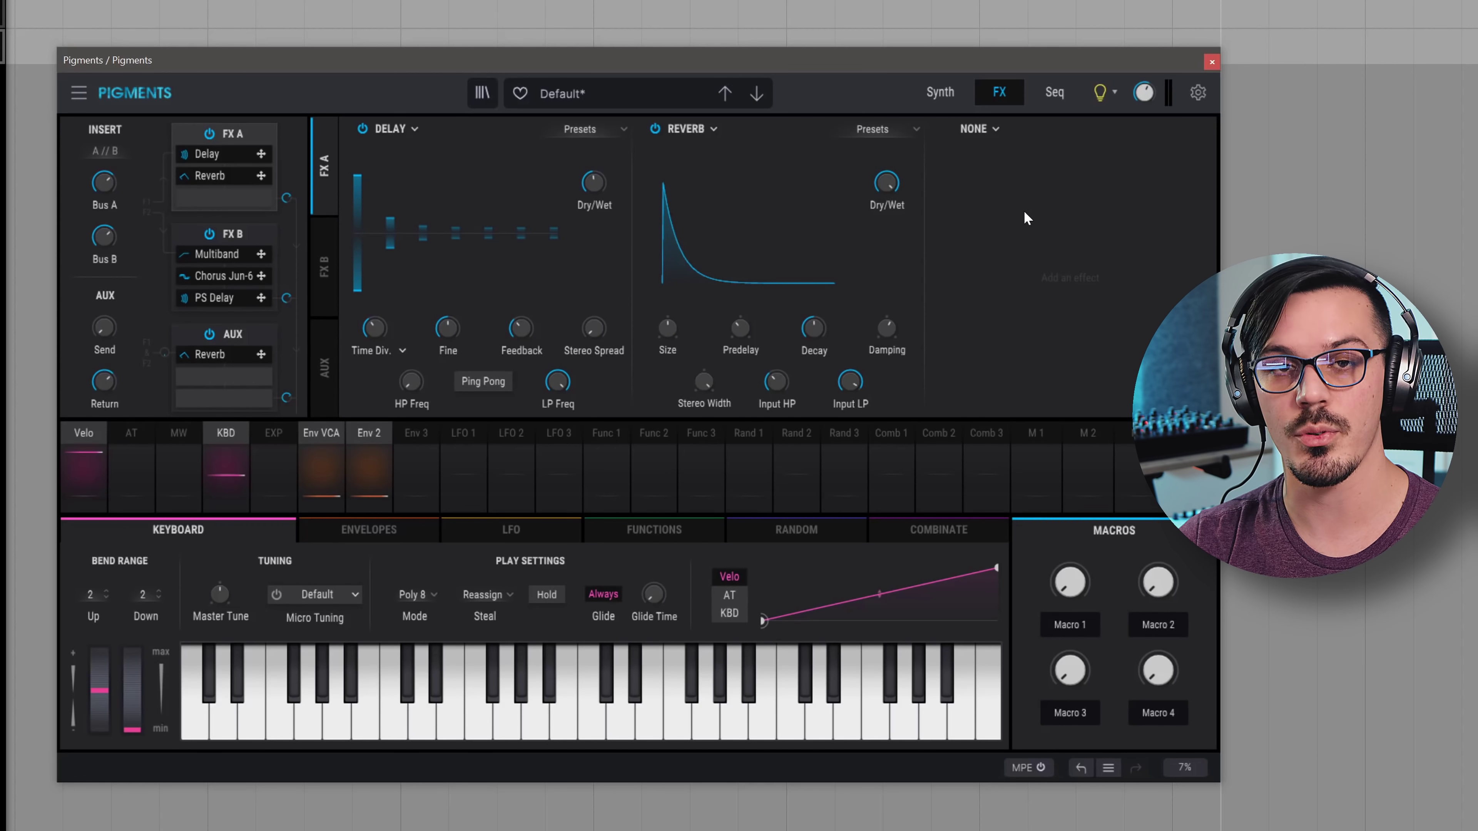
{"action": "left_click", "coordinate": [329, 256]}
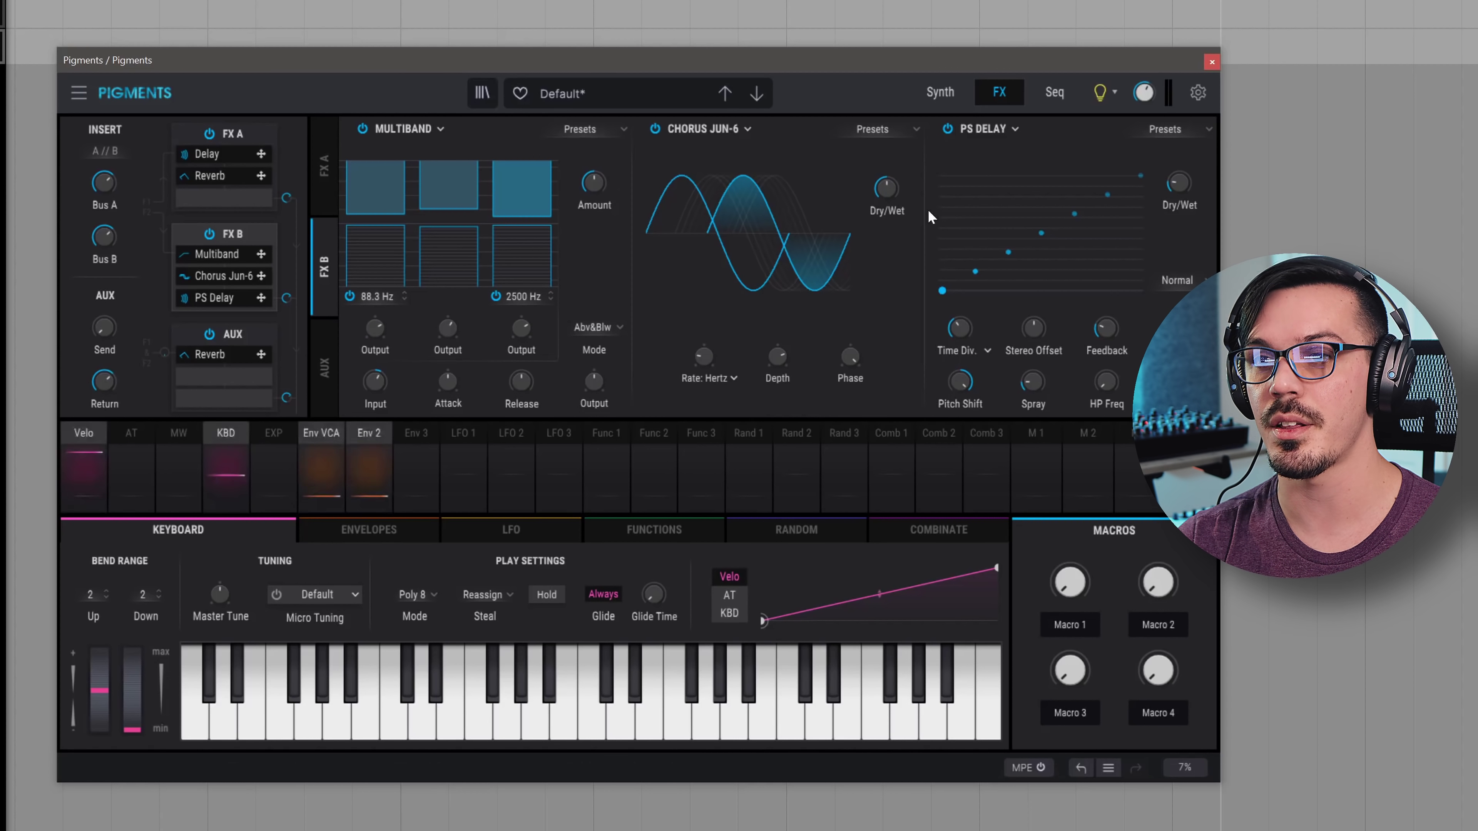
{"action": "left_click", "coordinate": [325, 177]}
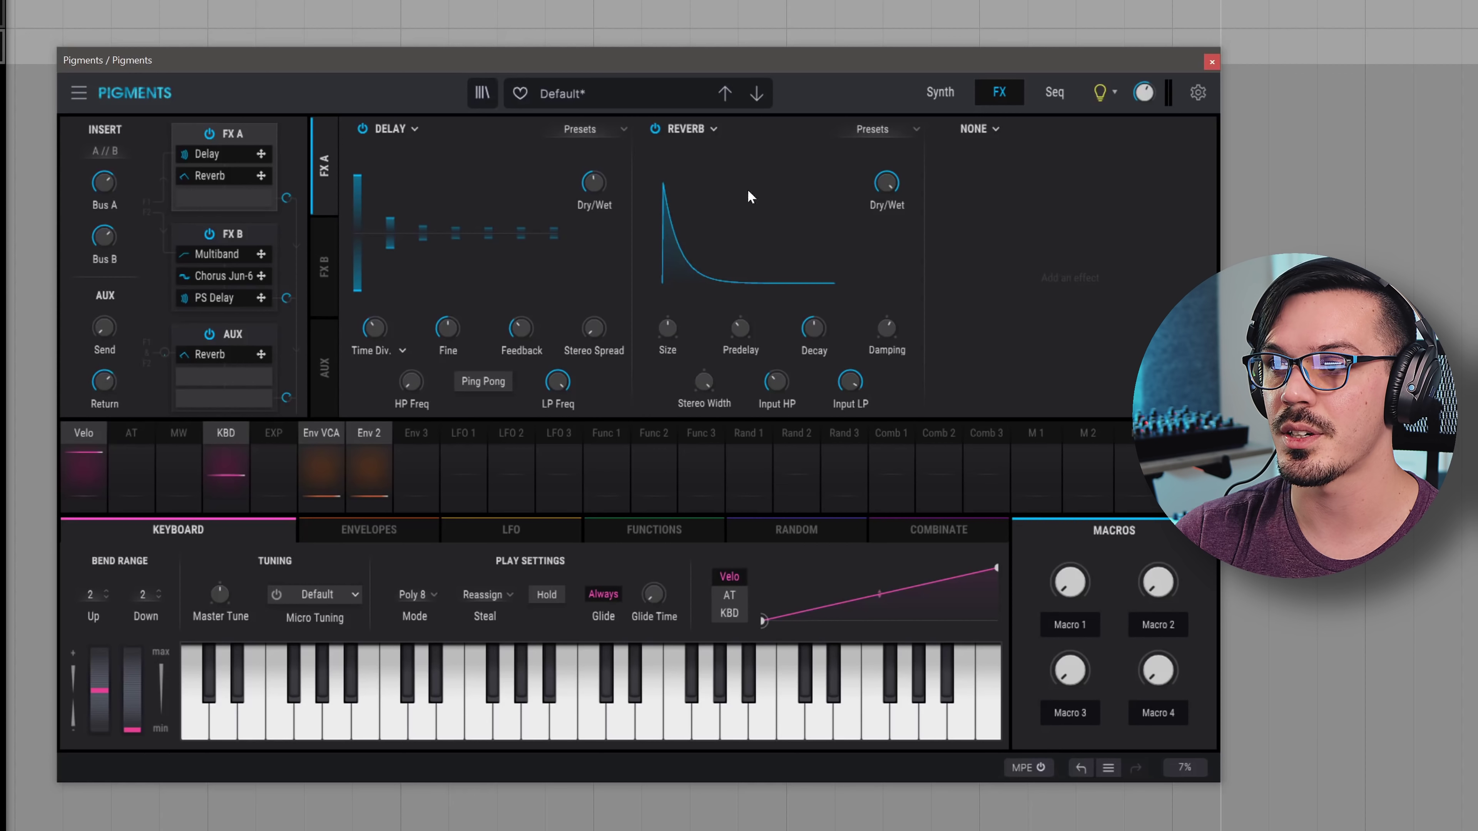
{"action": "left_click", "coordinate": [317, 263]}
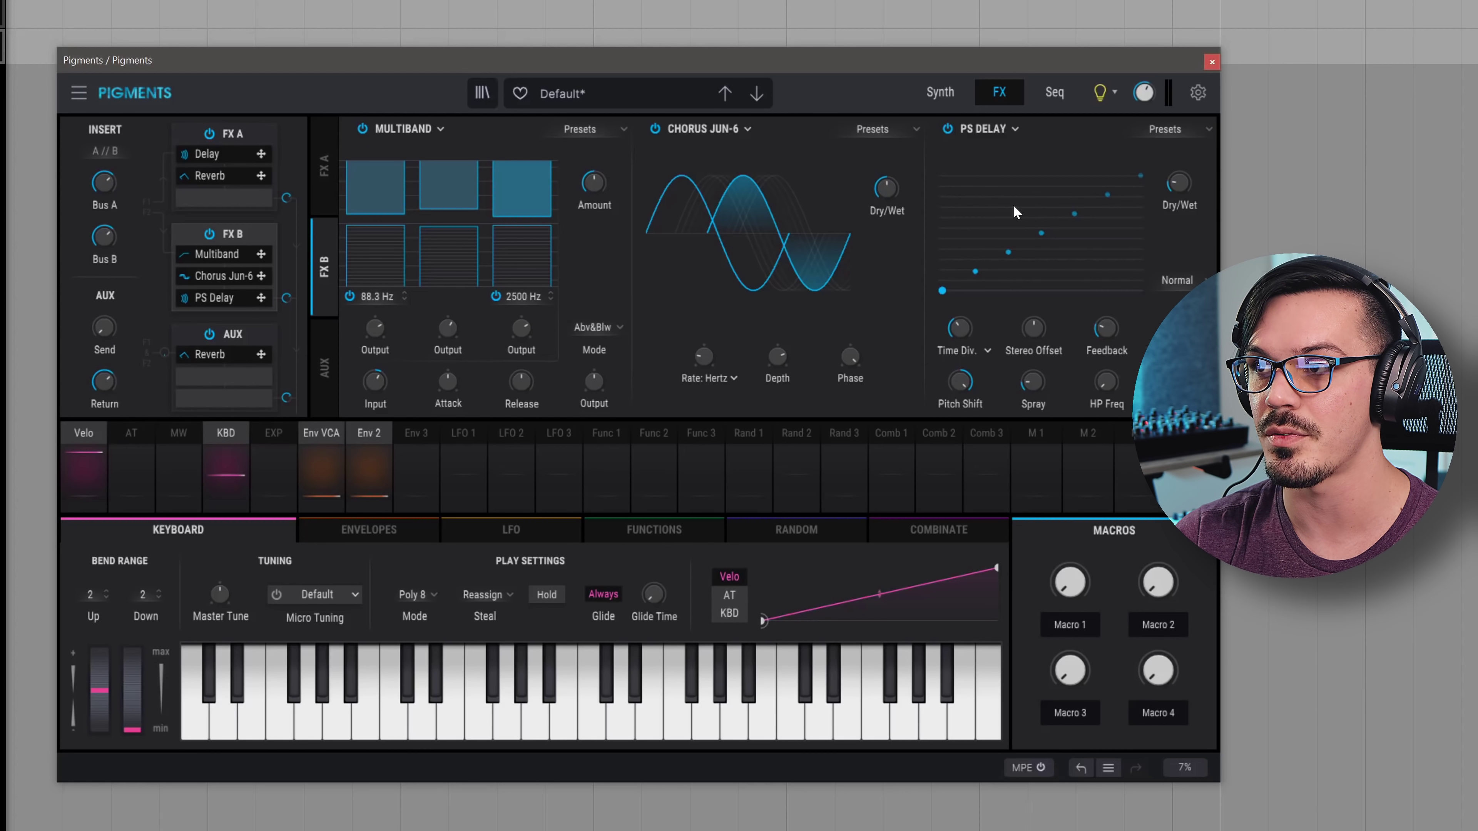
{"action": "left_click", "coordinate": [329, 193]}
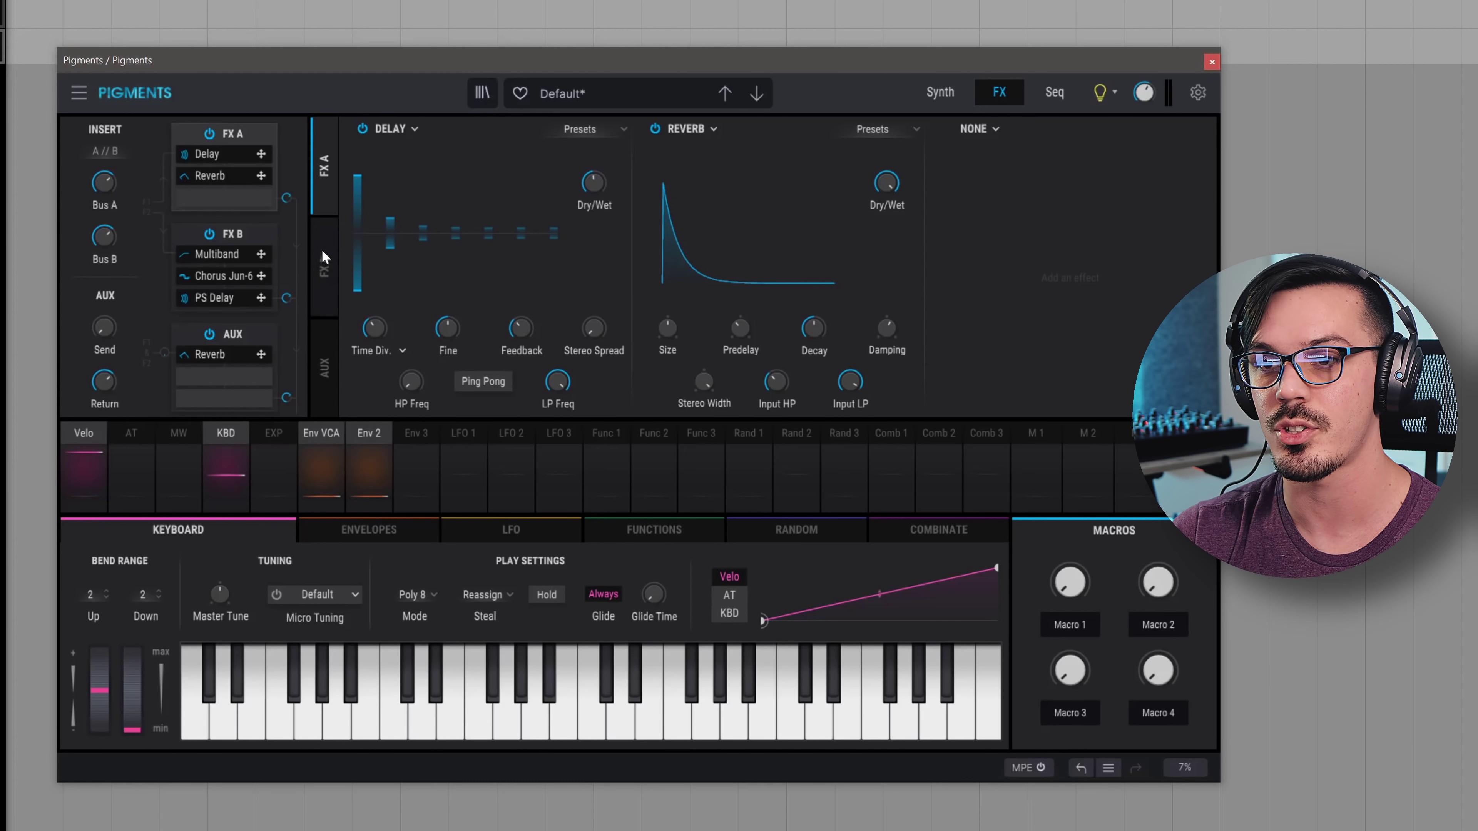
{"action": "left_click", "coordinate": [329, 256]}
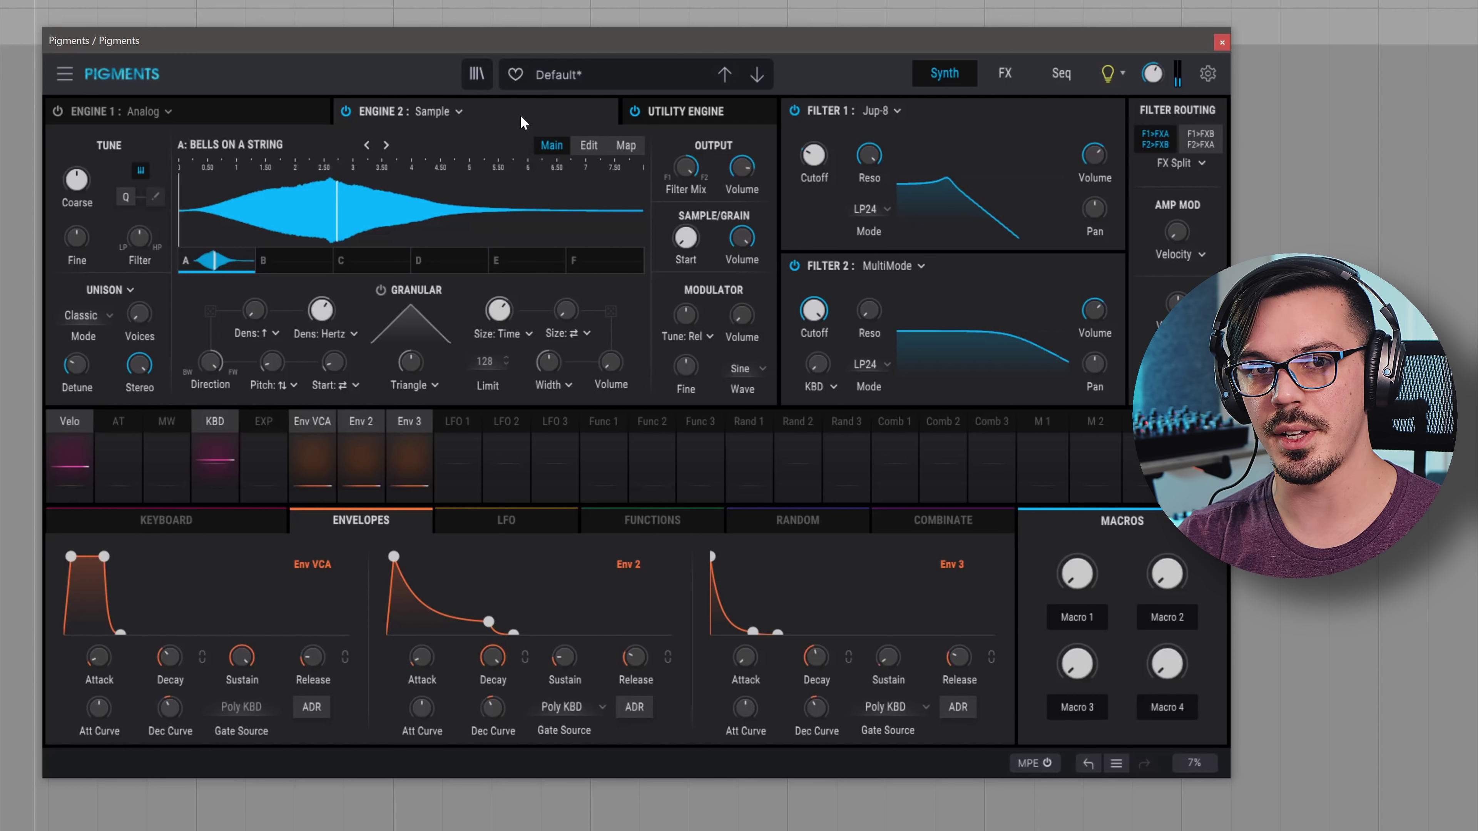
- Switch on the Analog engine in Engine 1 and inspect its oscillator and noise levels
{"action": "left_click", "coordinate": [202, 109]}
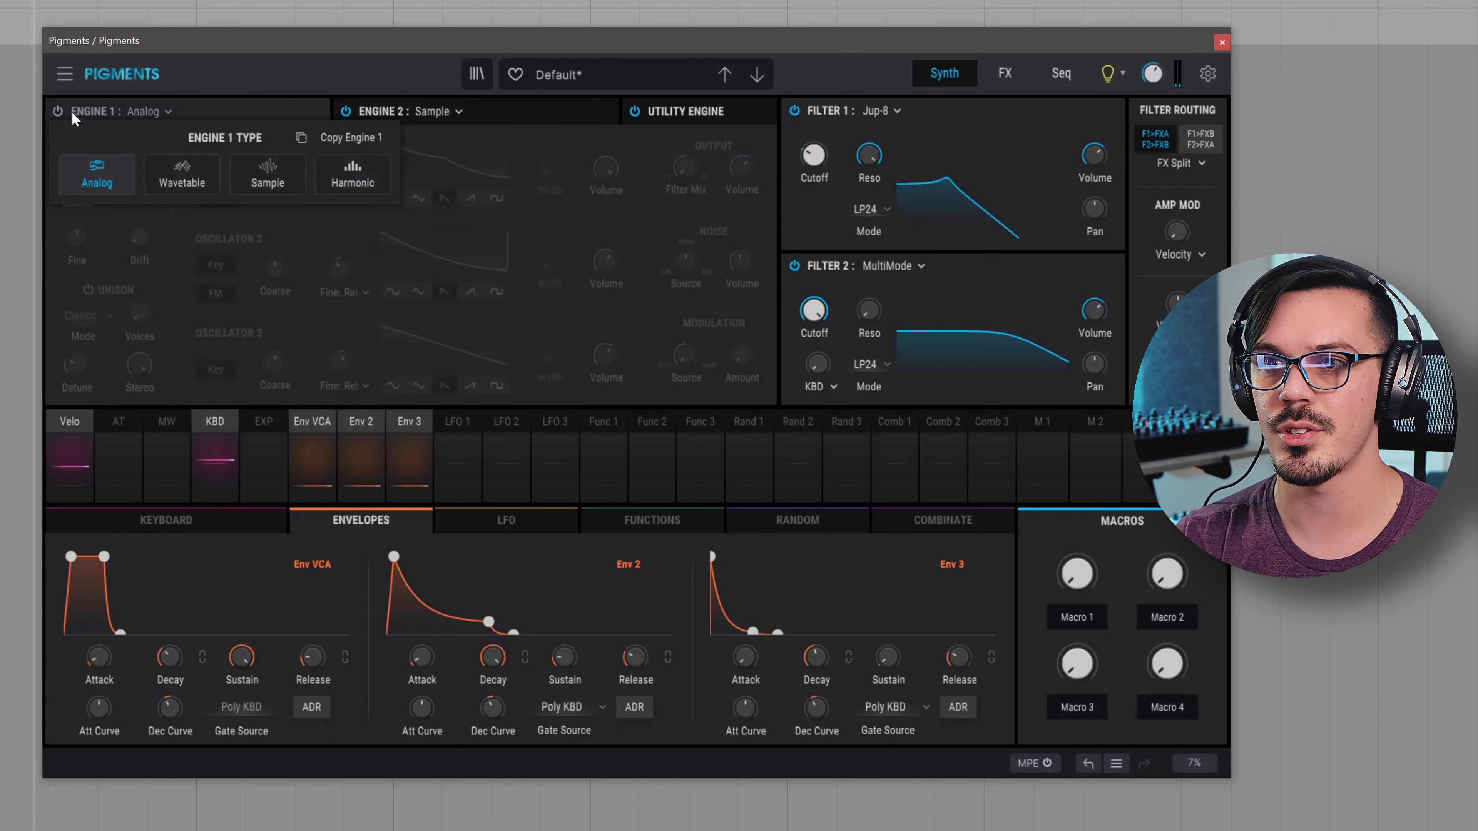
{"action": "left_click", "coordinate": [59, 111]}
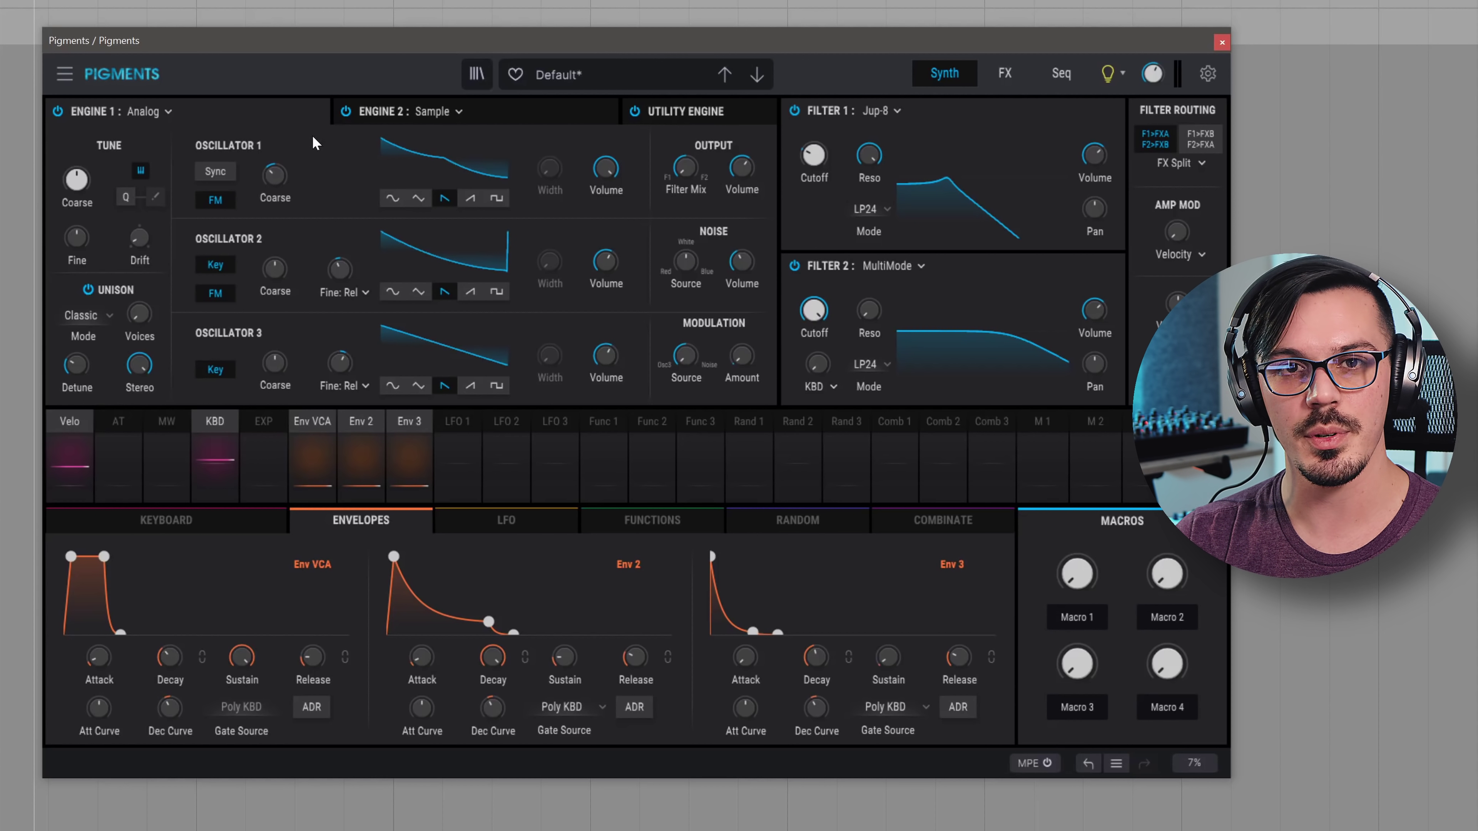
{"action": "mouse_move", "coordinate": [274, 182]}
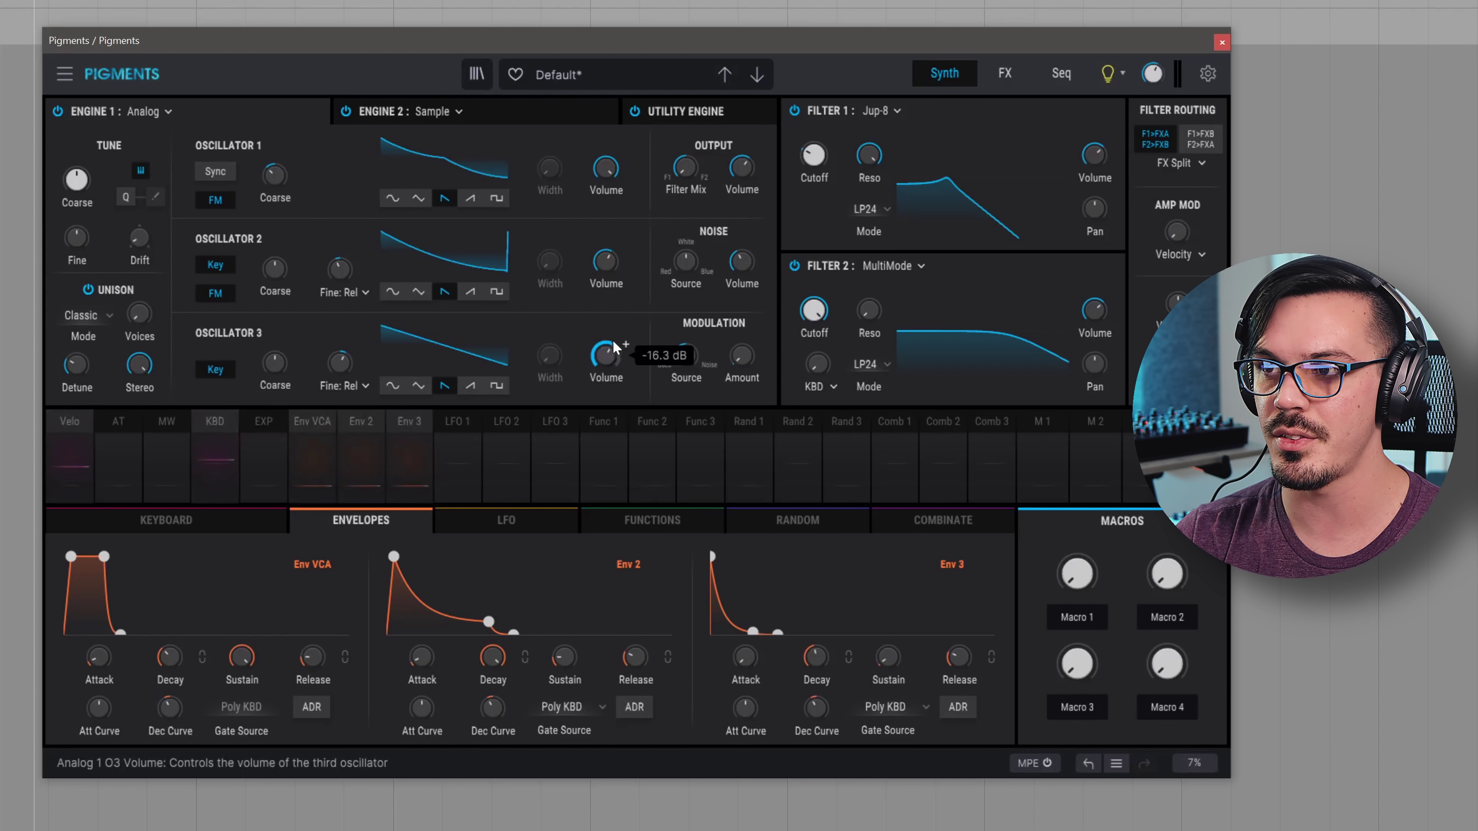
{"action": "mouse_move", "coordinate": [735, 268]}
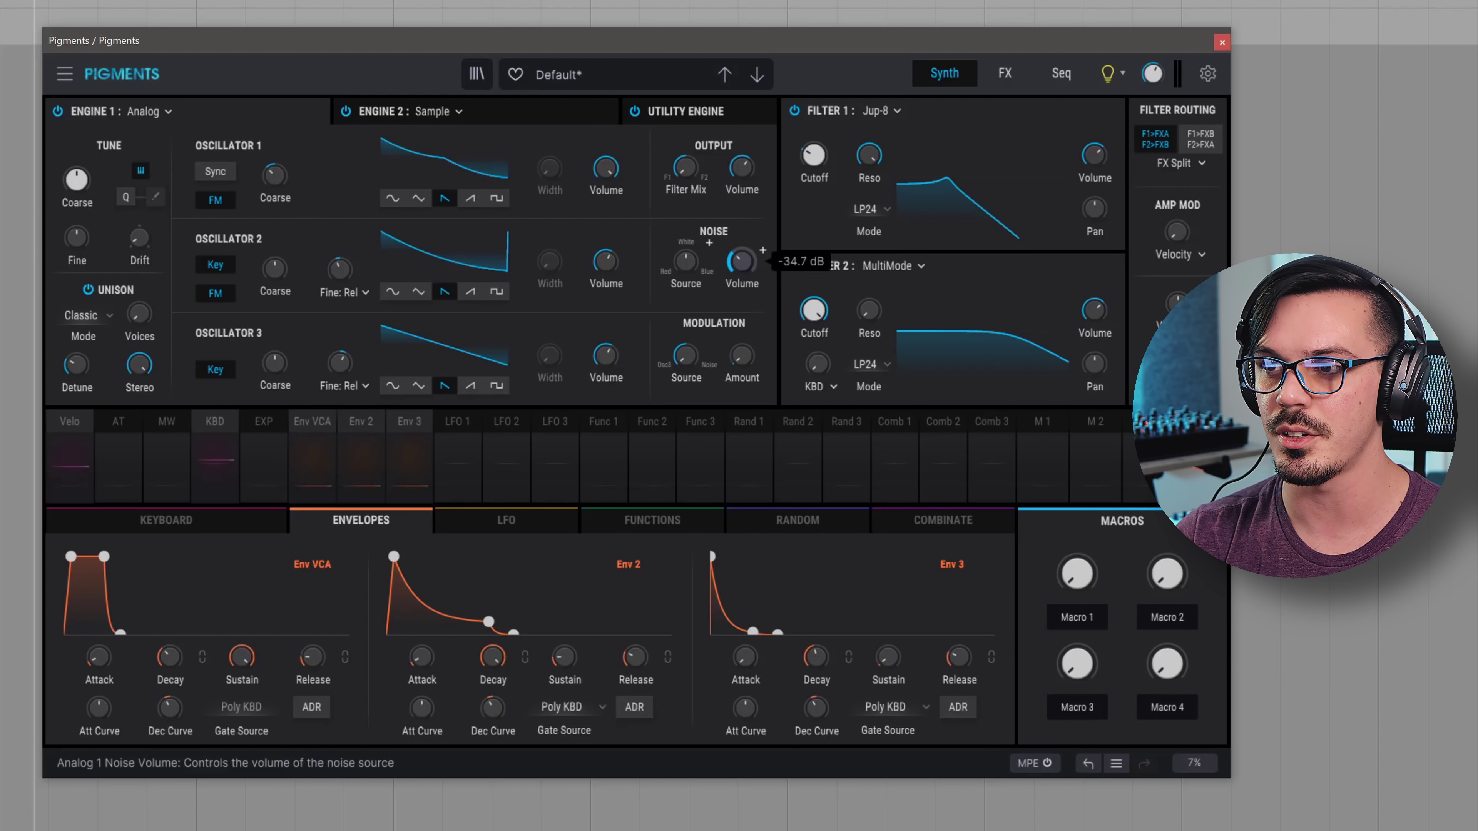
- Adjust the amount of frequency modulation applied to the Analog engine's oscillators in Engine 1
{"action": "mouse_move", "coordinate": [740, 363]}
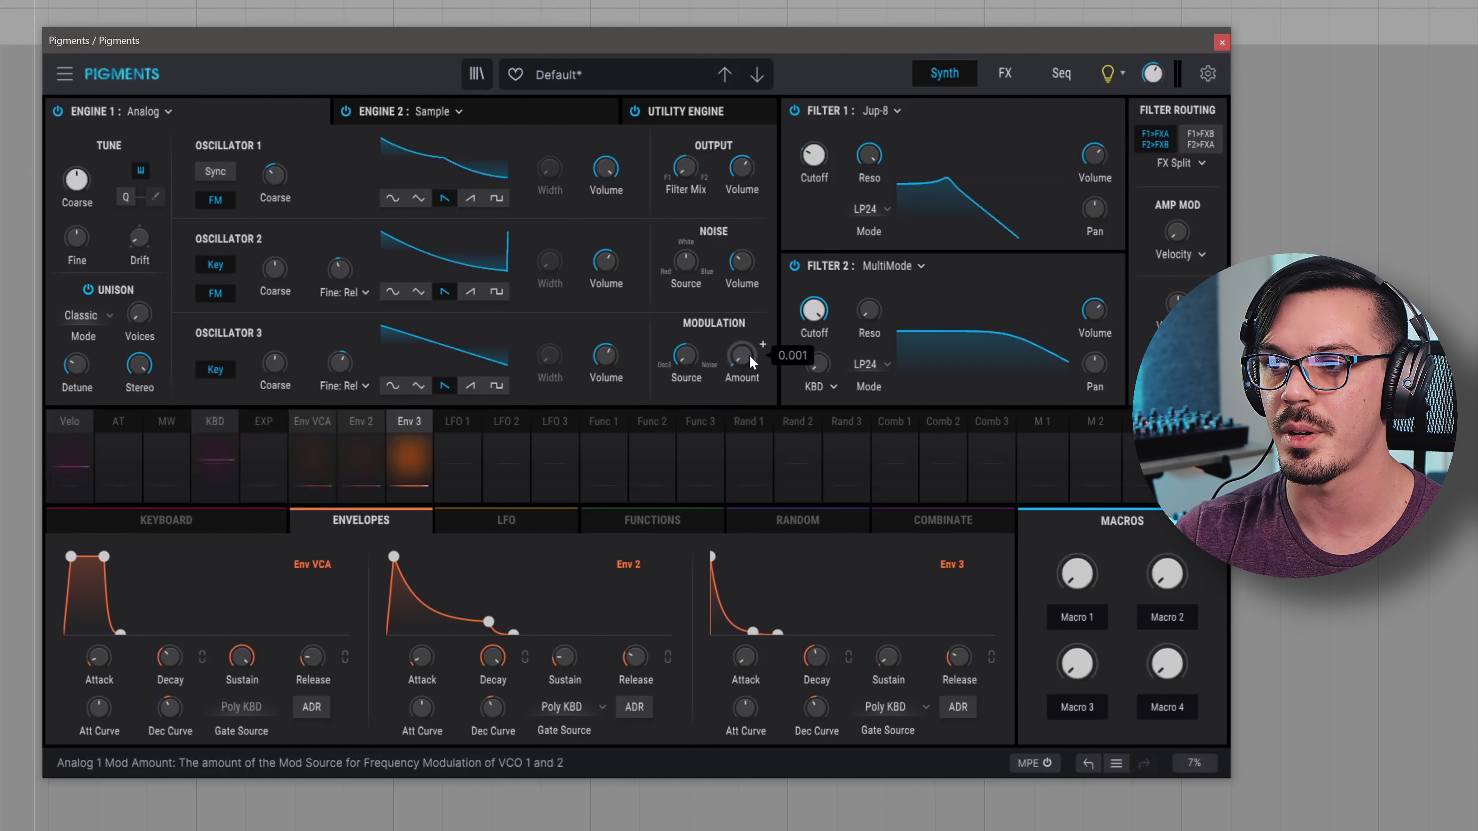
{"action": "left_click_drag", "start_coordinate": [740, 364], "coordinate": [740, 364]}
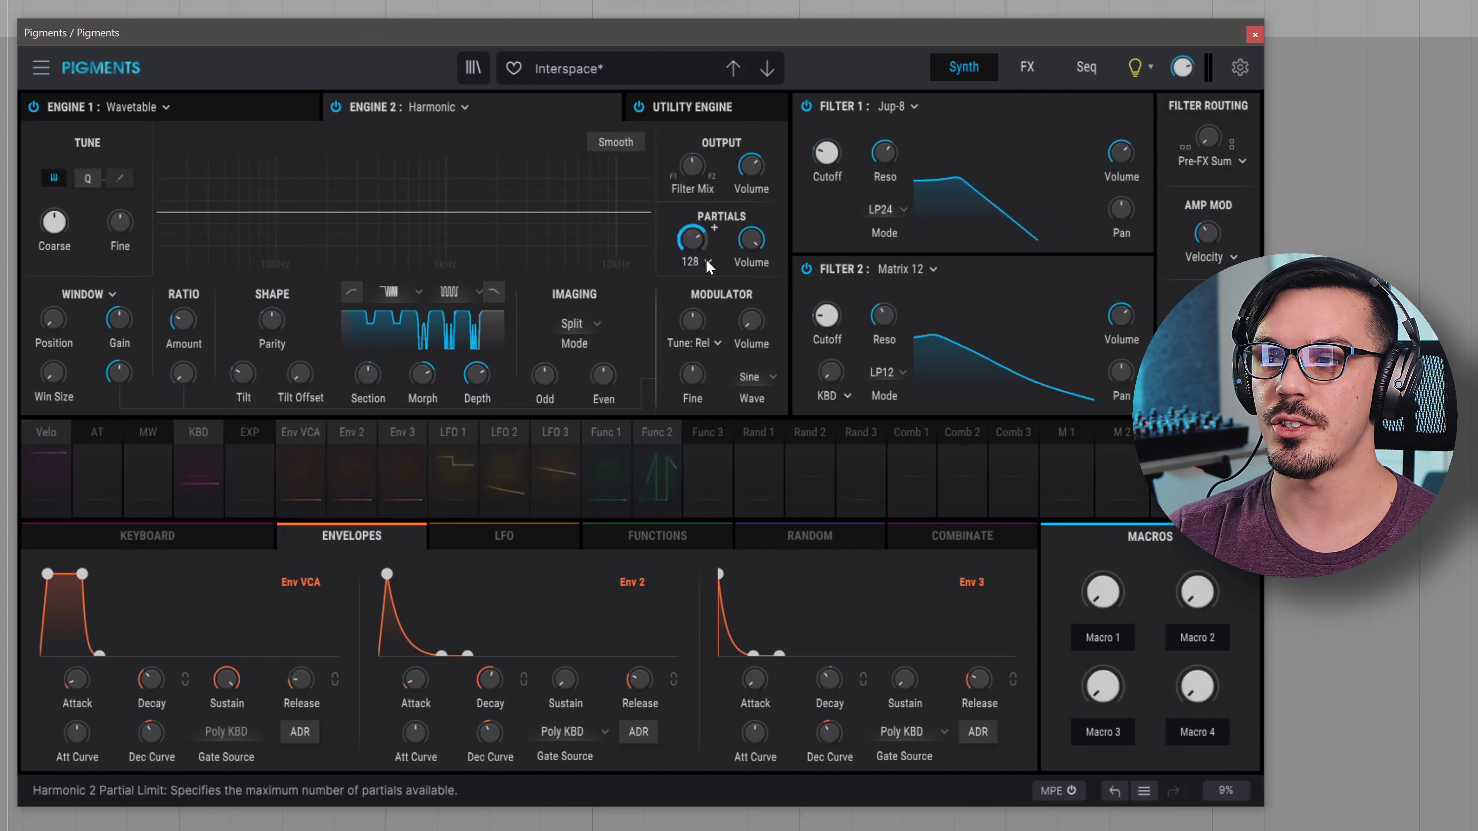
- Review the partial limit options of the Harmonic engine in Engine 2
{"action": "left_click", "coordinate": [708, 263]}
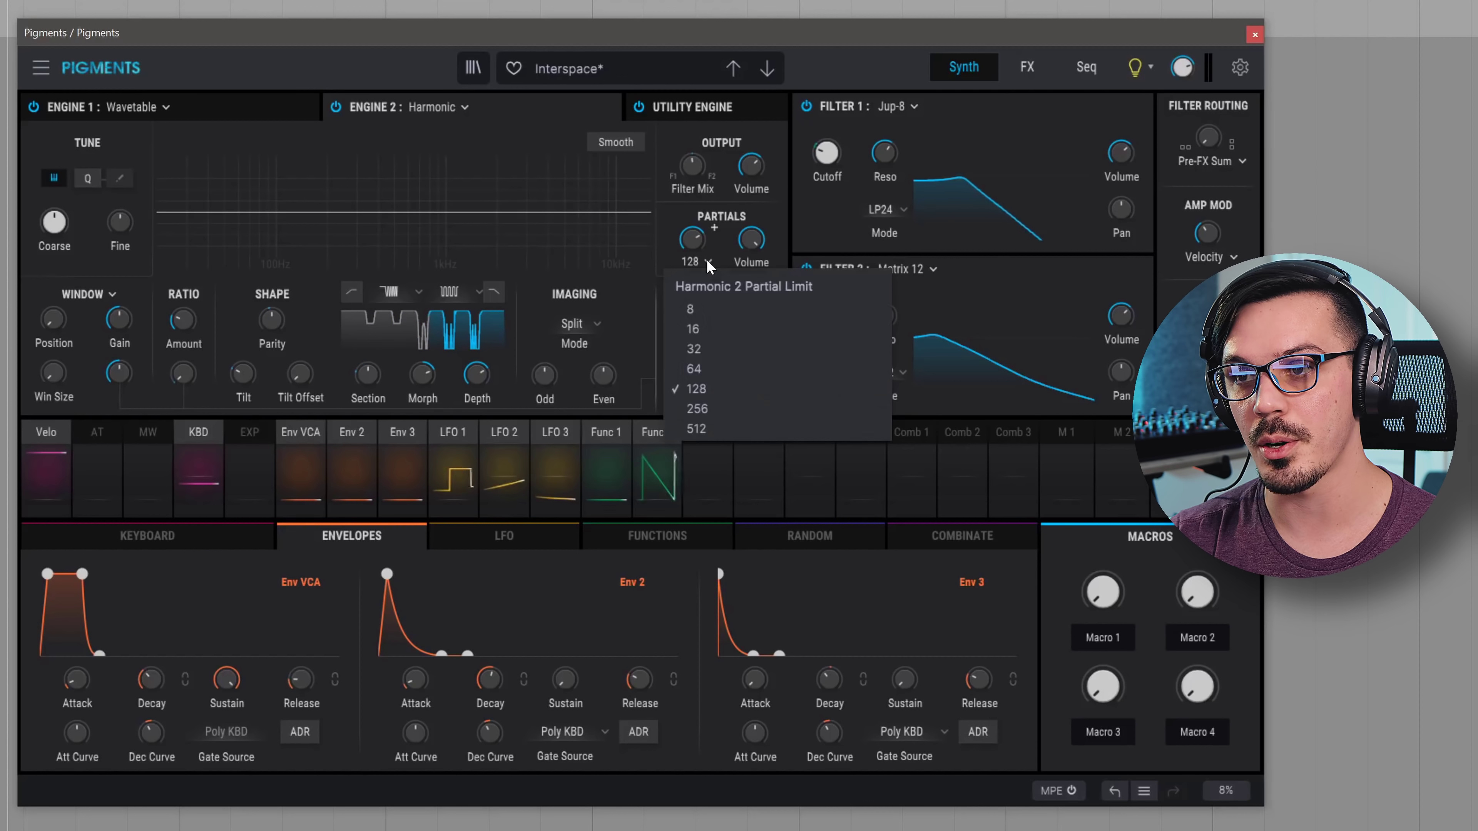
{"action": "left_click", "coordinate": [690, 264]}
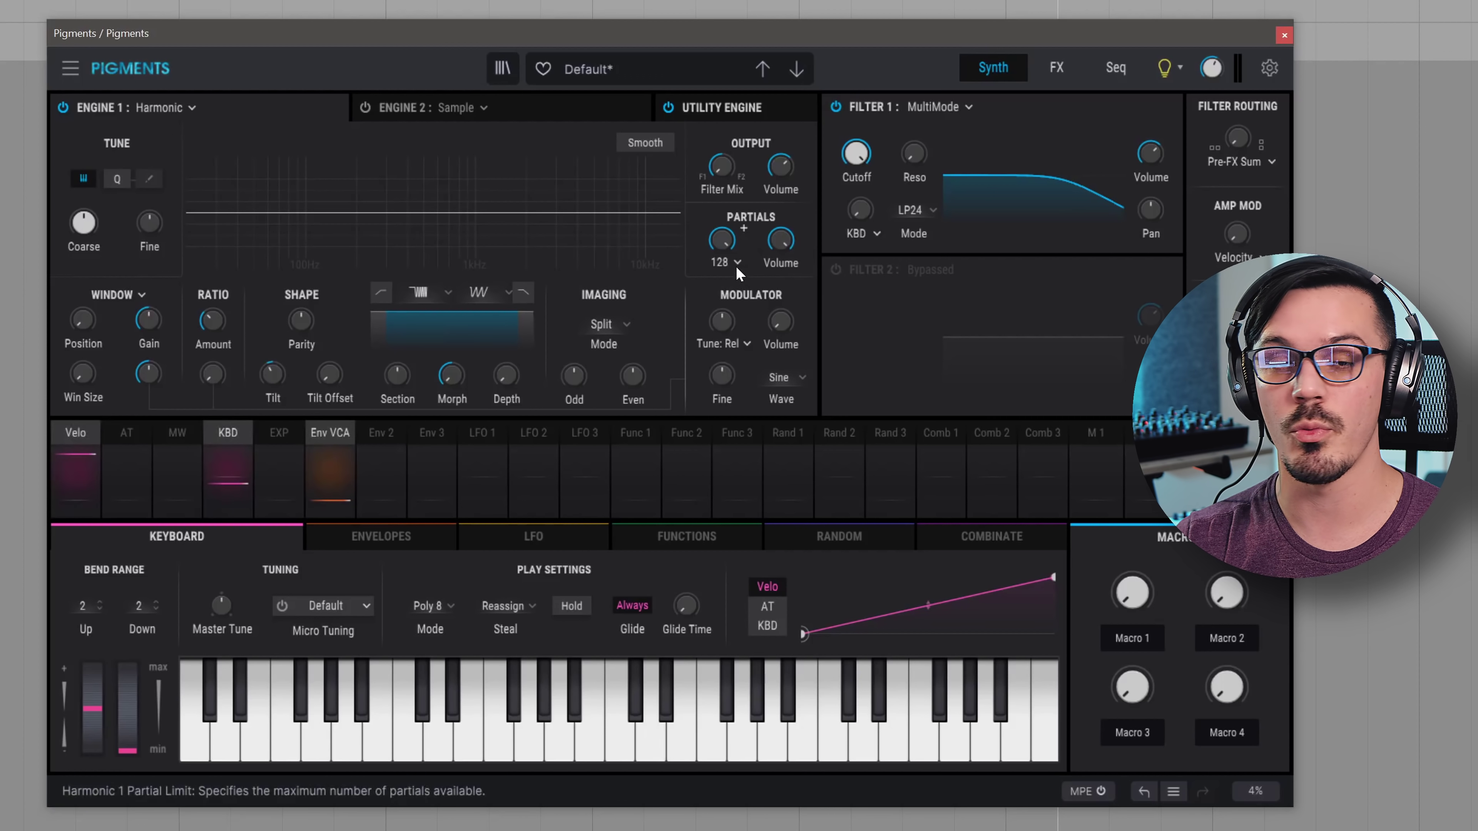
- Try partial limits of 512, 8 and 32 in Engine 1's Harmonic engine, and restore 128
{"action": "left_click", "coordinate": [735, 266]}
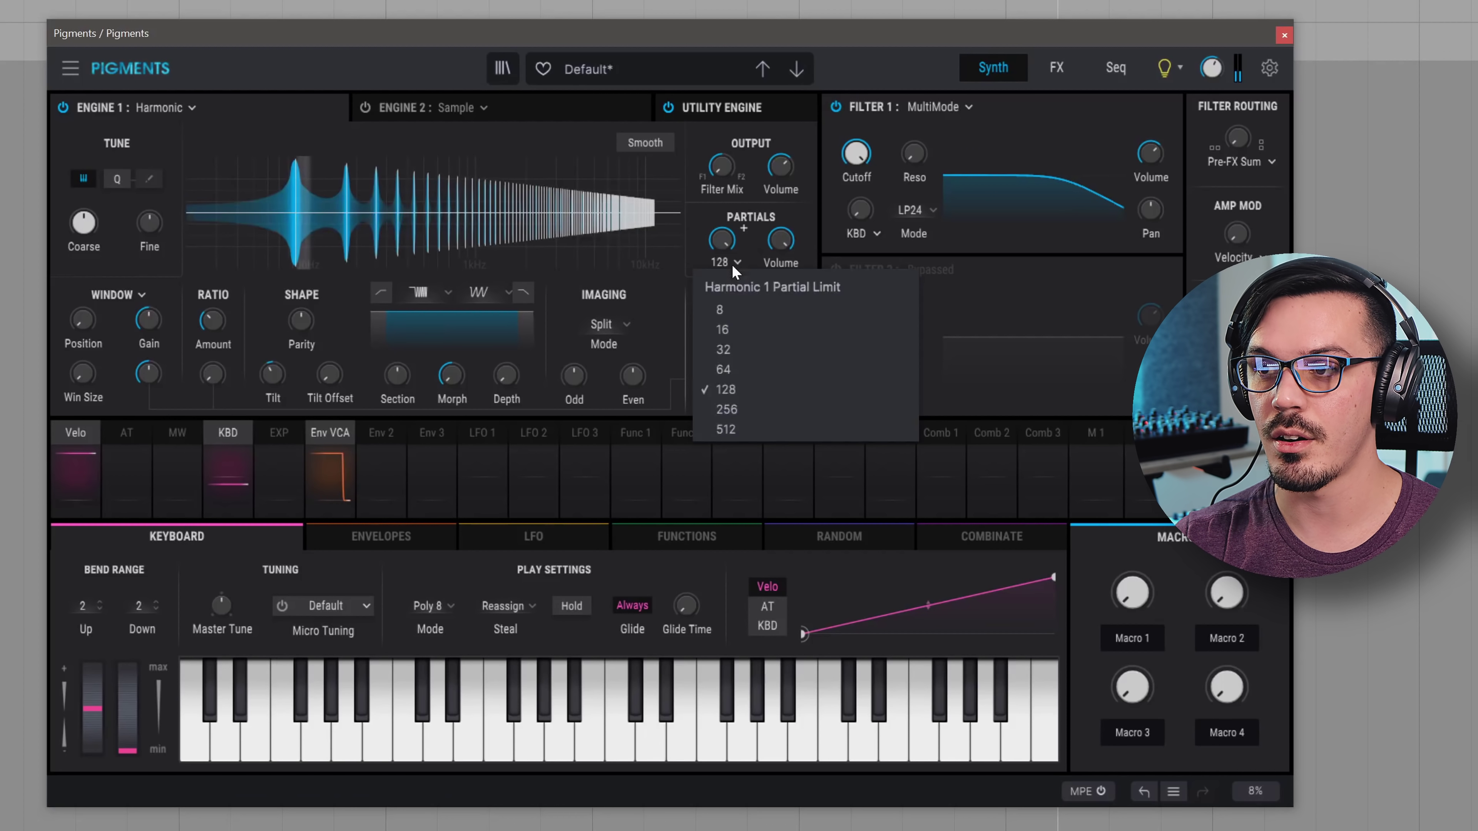
{"action": "left_click", "coordinate": [734, 427]}
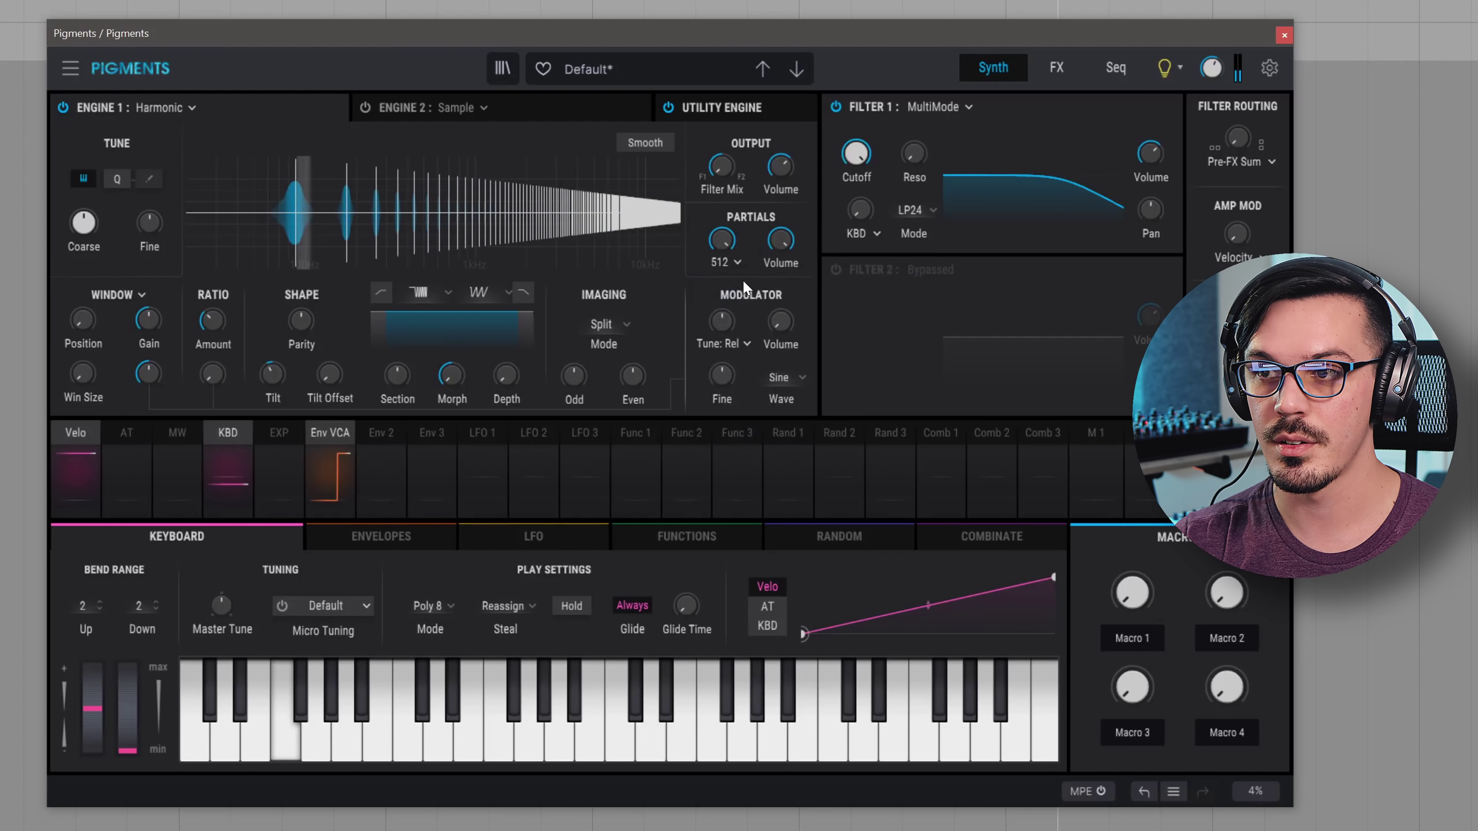
{"action": "left_click", "coordinate": [733, 265]}
{"action": "left_click", "coordinate": [736, 301]}
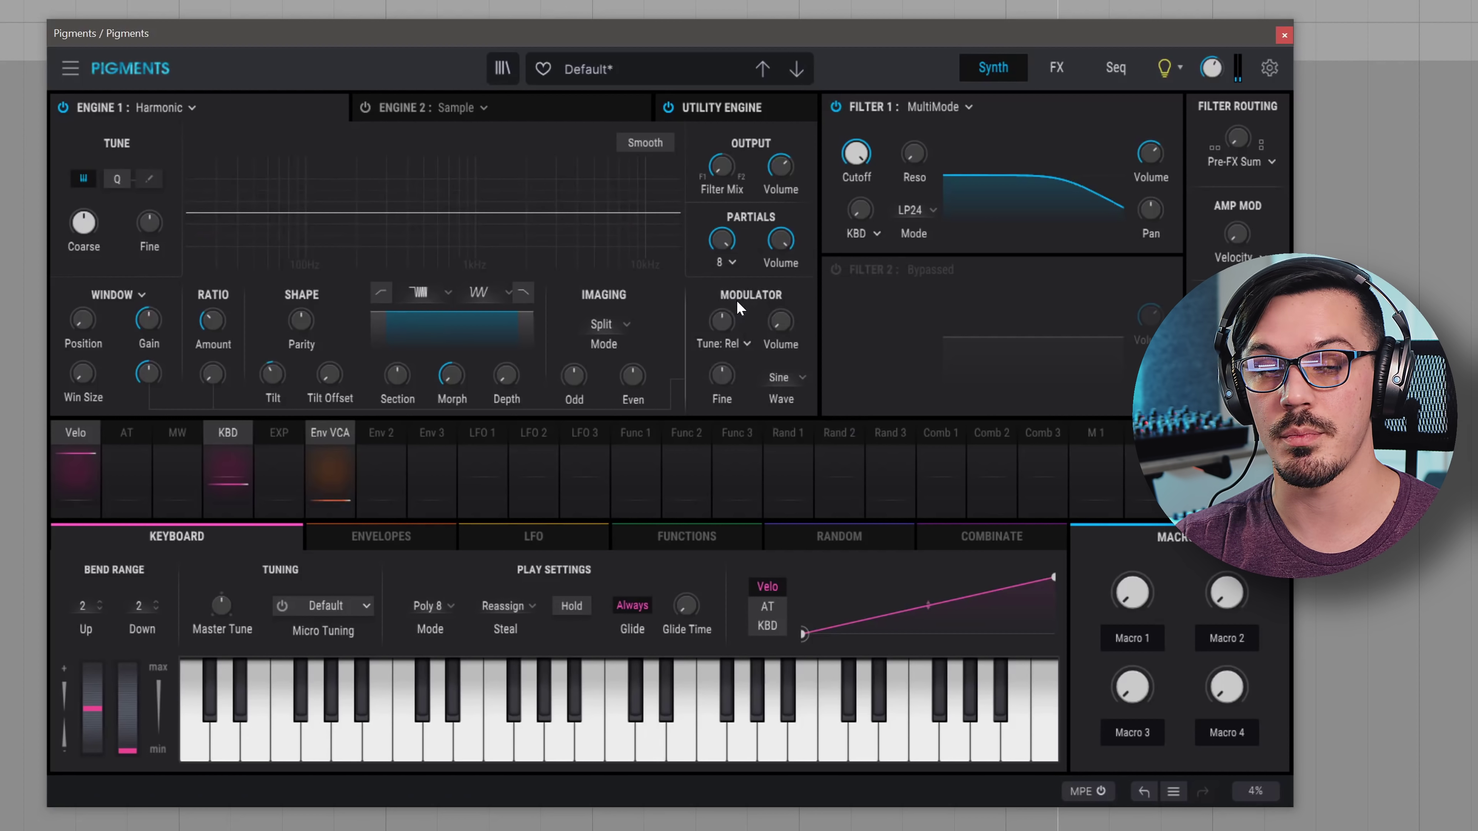
{"action": "left_click", "coordinate": [733, 266]}
{"action": "left_click", "coordinate": [746, 344]}
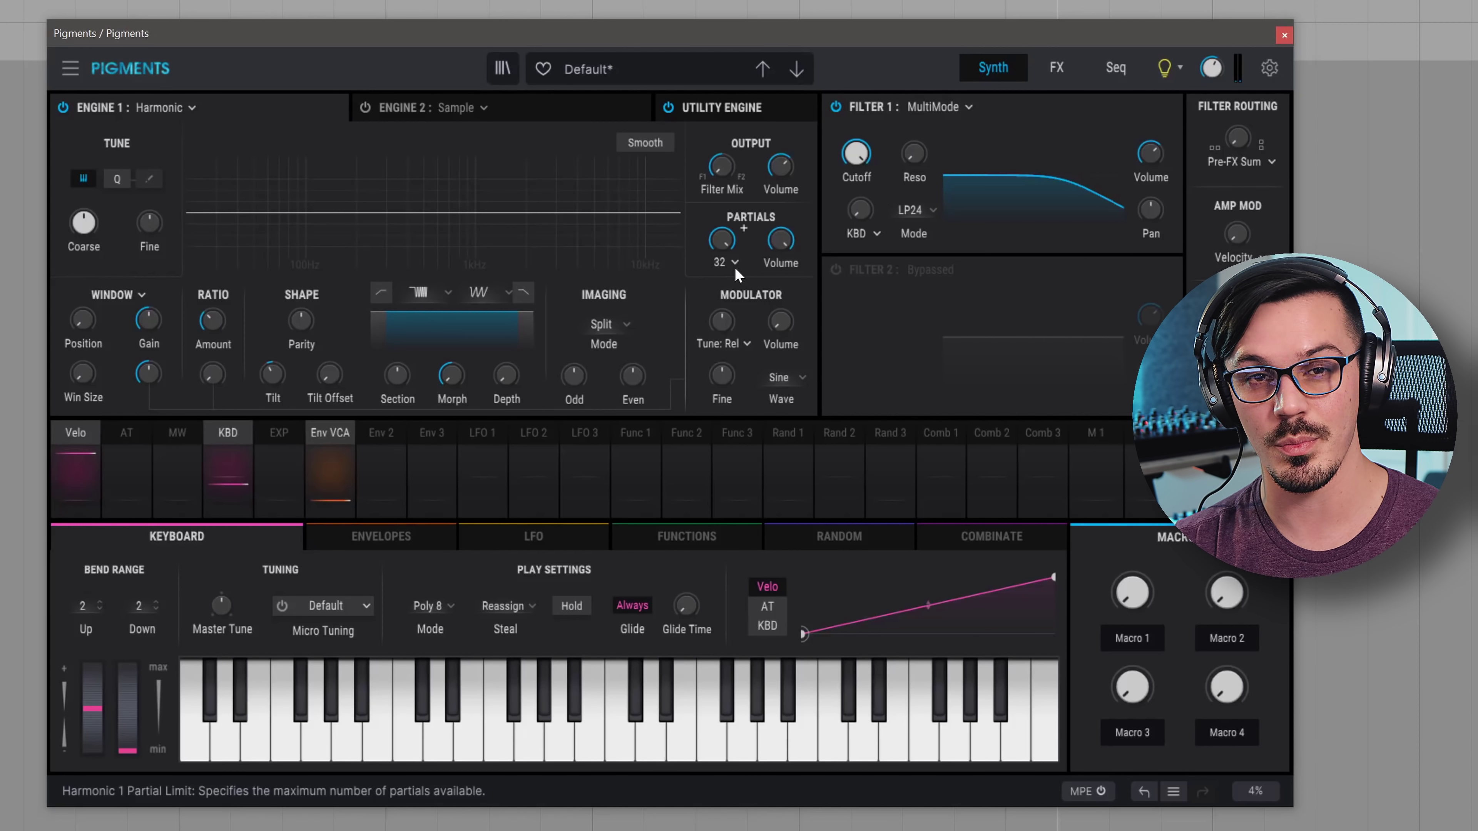
{"action": "scroll", "coordinate": [734, 269], "scroll_direction": "up", "scroll_amount": 2}
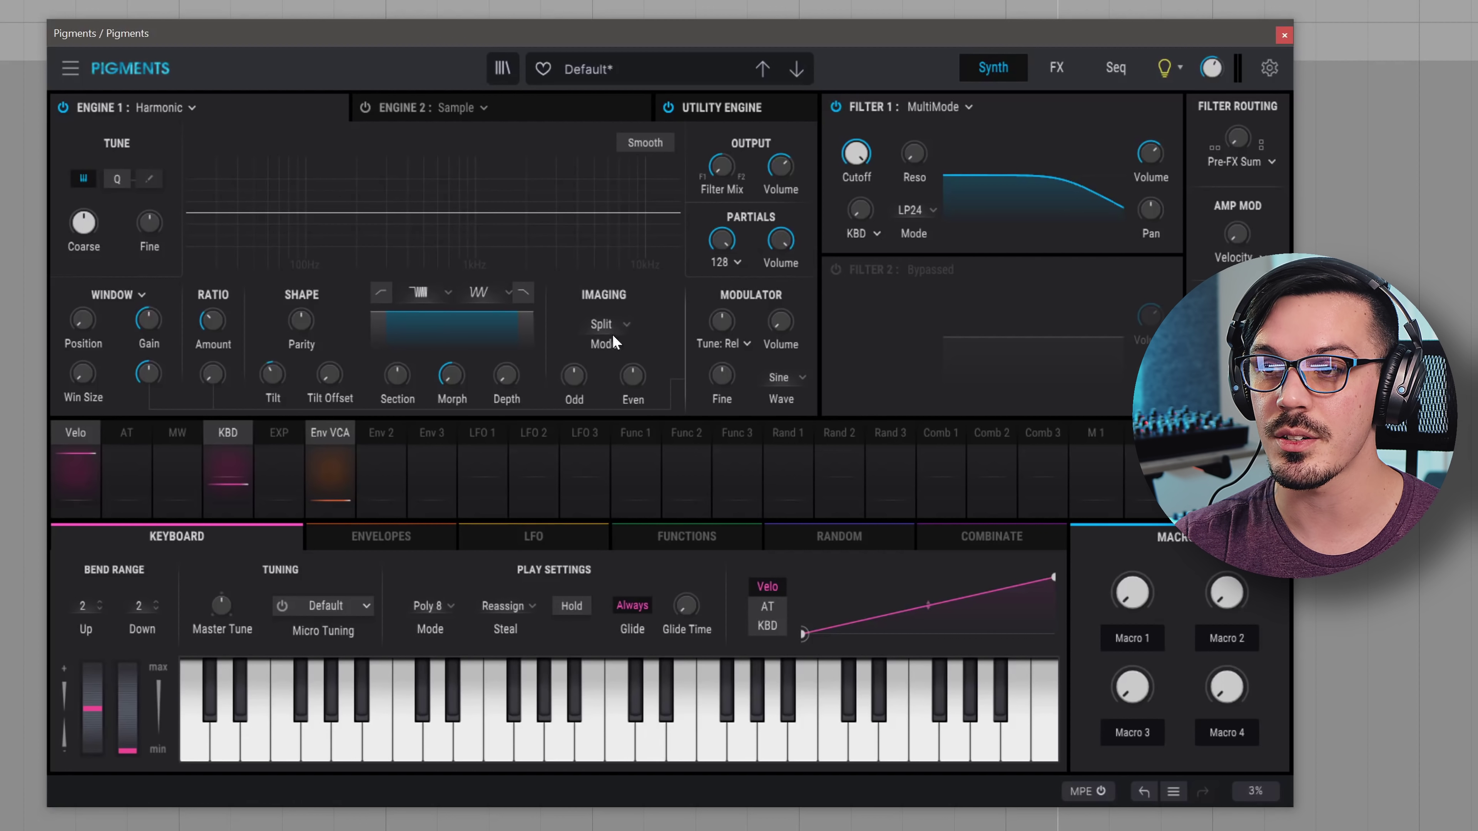
- Try Split imaging with the odd partials panned left and the even partials panned 87% right
{"action": "mouse_move", "coordinate": [575, 376]}
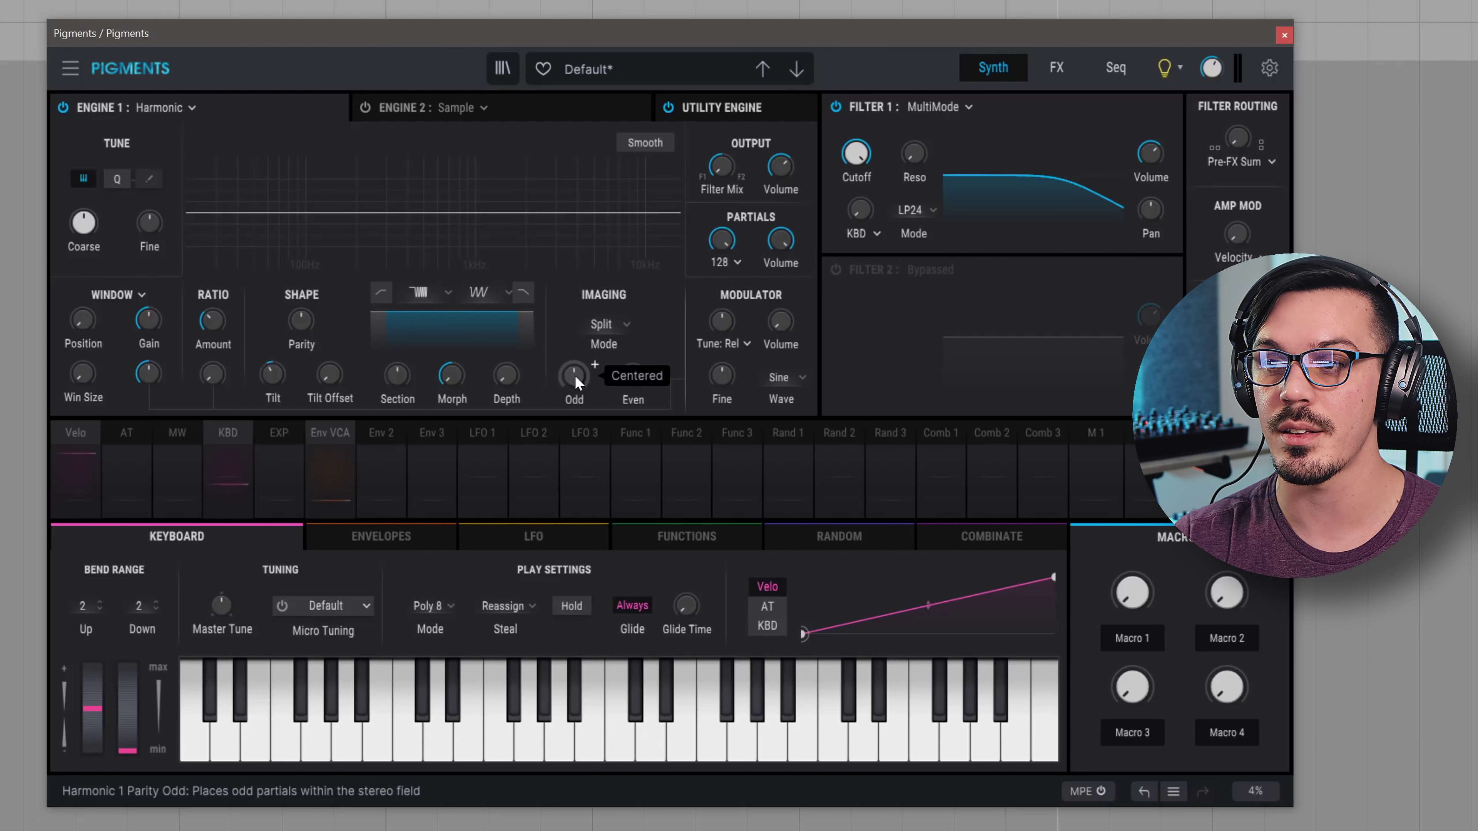
{"action": "left_click_drag", "start_coordinate": [575, 376], "coordinate": [633, 350]}
{"action": "mouse_move", "coordinate": [636, 384]}
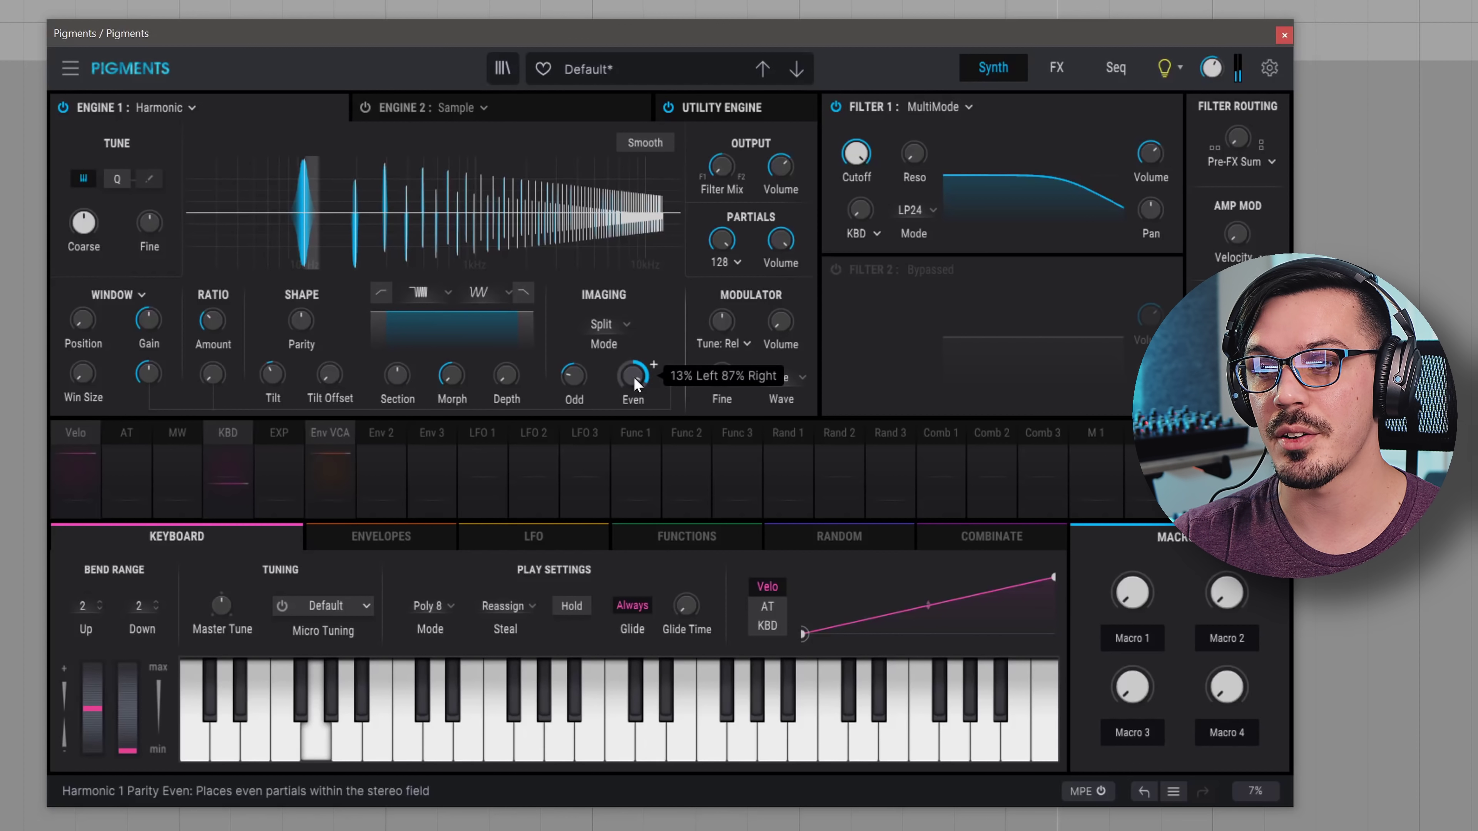
- Try Random imaging with a raised depth and a rate of 0.592
{"action": "left_click", "coordinate": [613, 332]}
{"action": "left_click", "coordinate": [618, 377]}
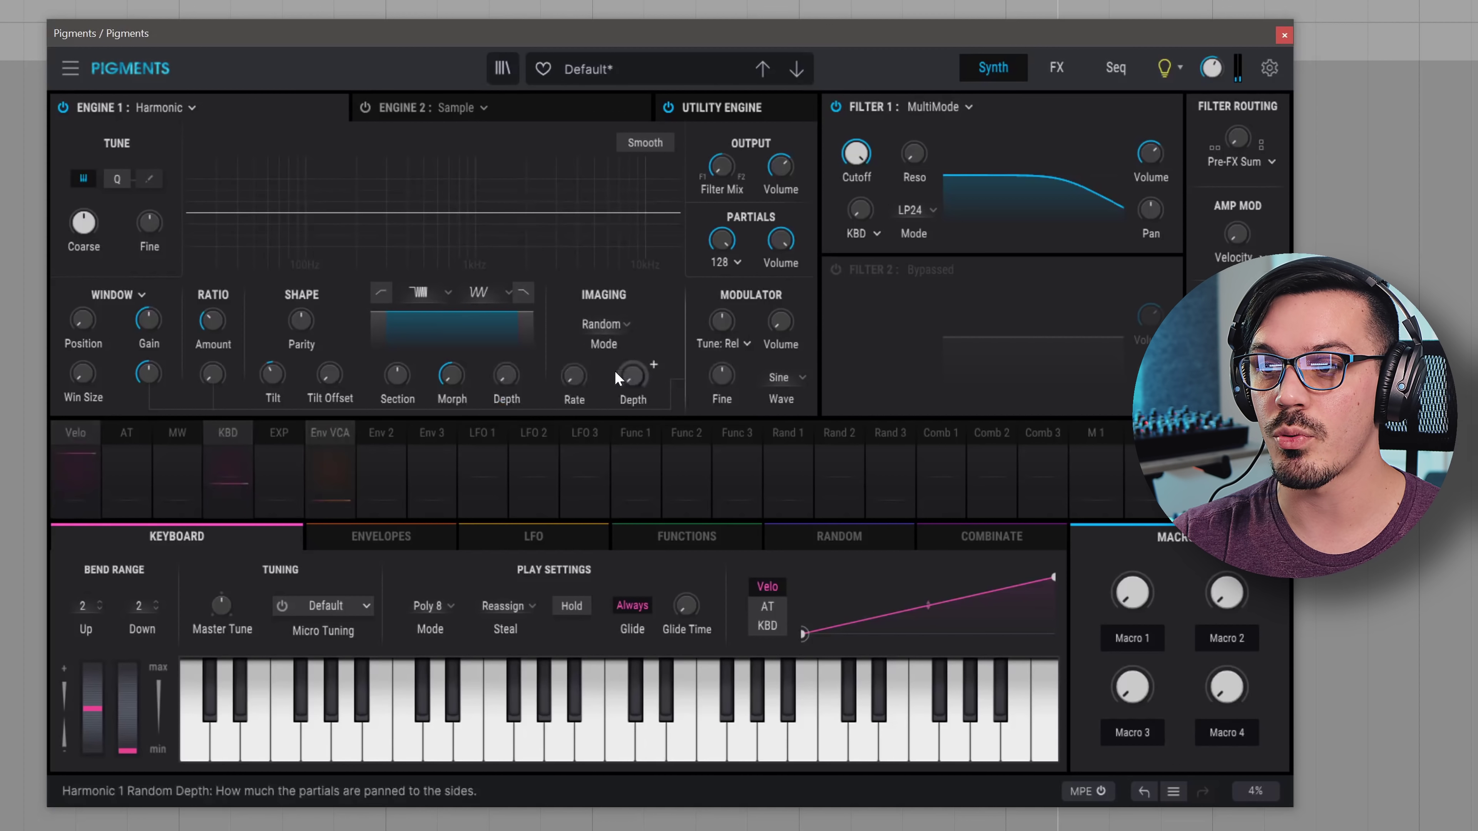
{"action": "left_click_drag", "start_coordinate": [618, 378], "coordinate": [573, 367]}
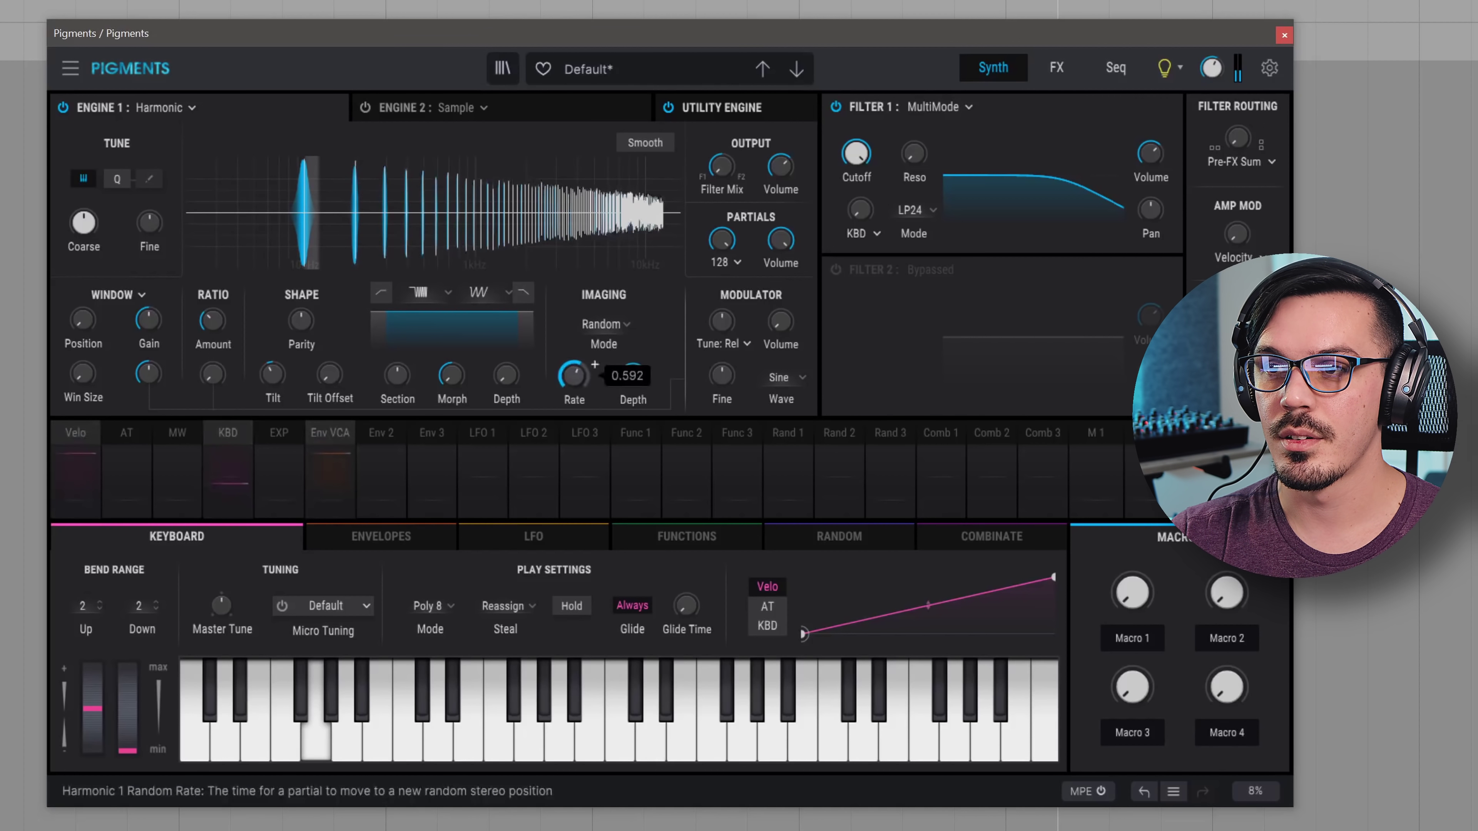
- Try Periodic imaging with a raised depth and periods at 0.096, and return the imaging mode to Split
{"action": "left_click", "coordinate": [611, 333]}
{"action": "left_click", "coordinate": [693, 390]}
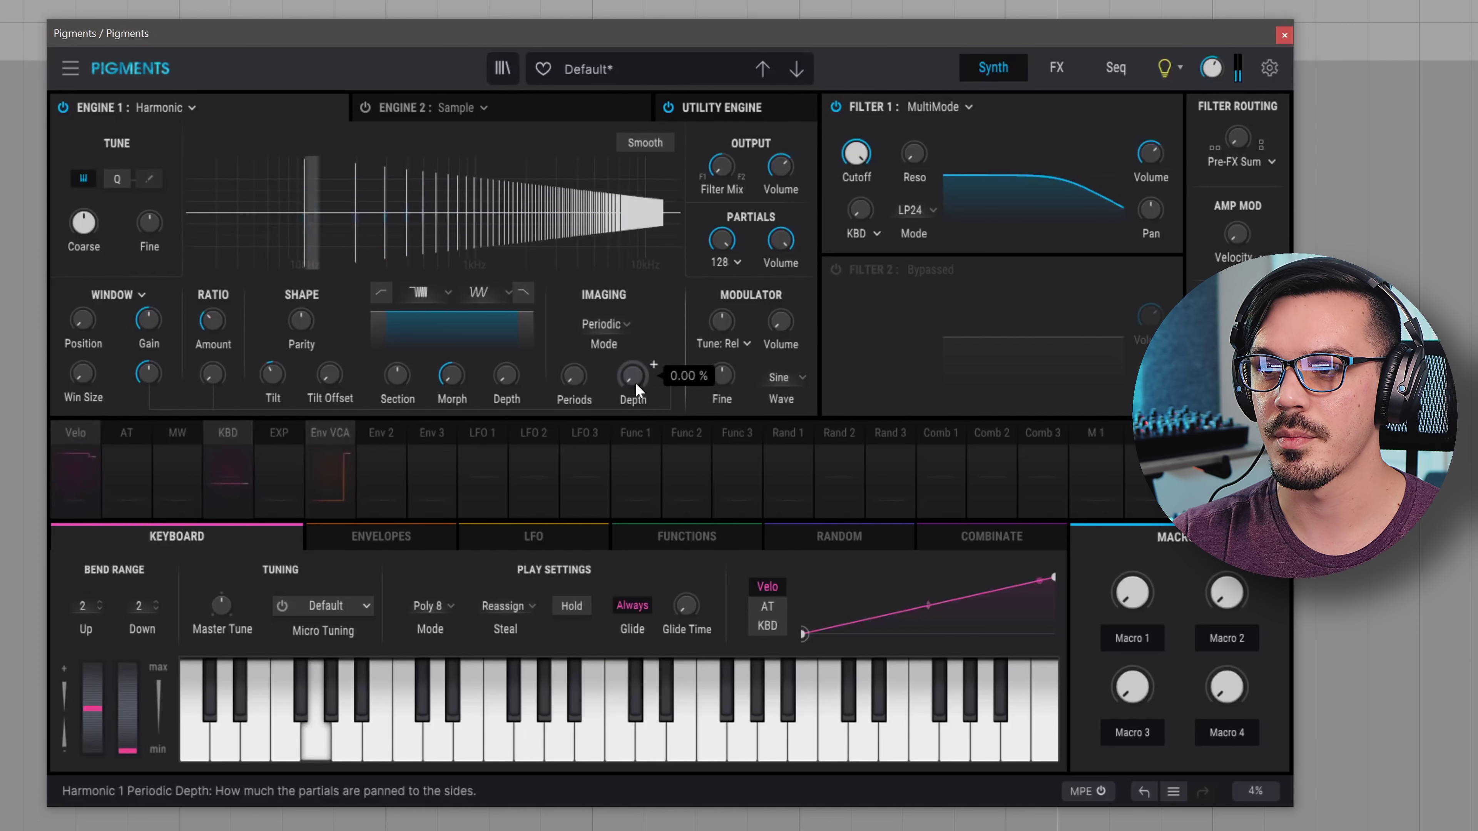
{"action": "left_click_drag", "start_coordinate": [573, 382], "coordinate": [574, 390]}
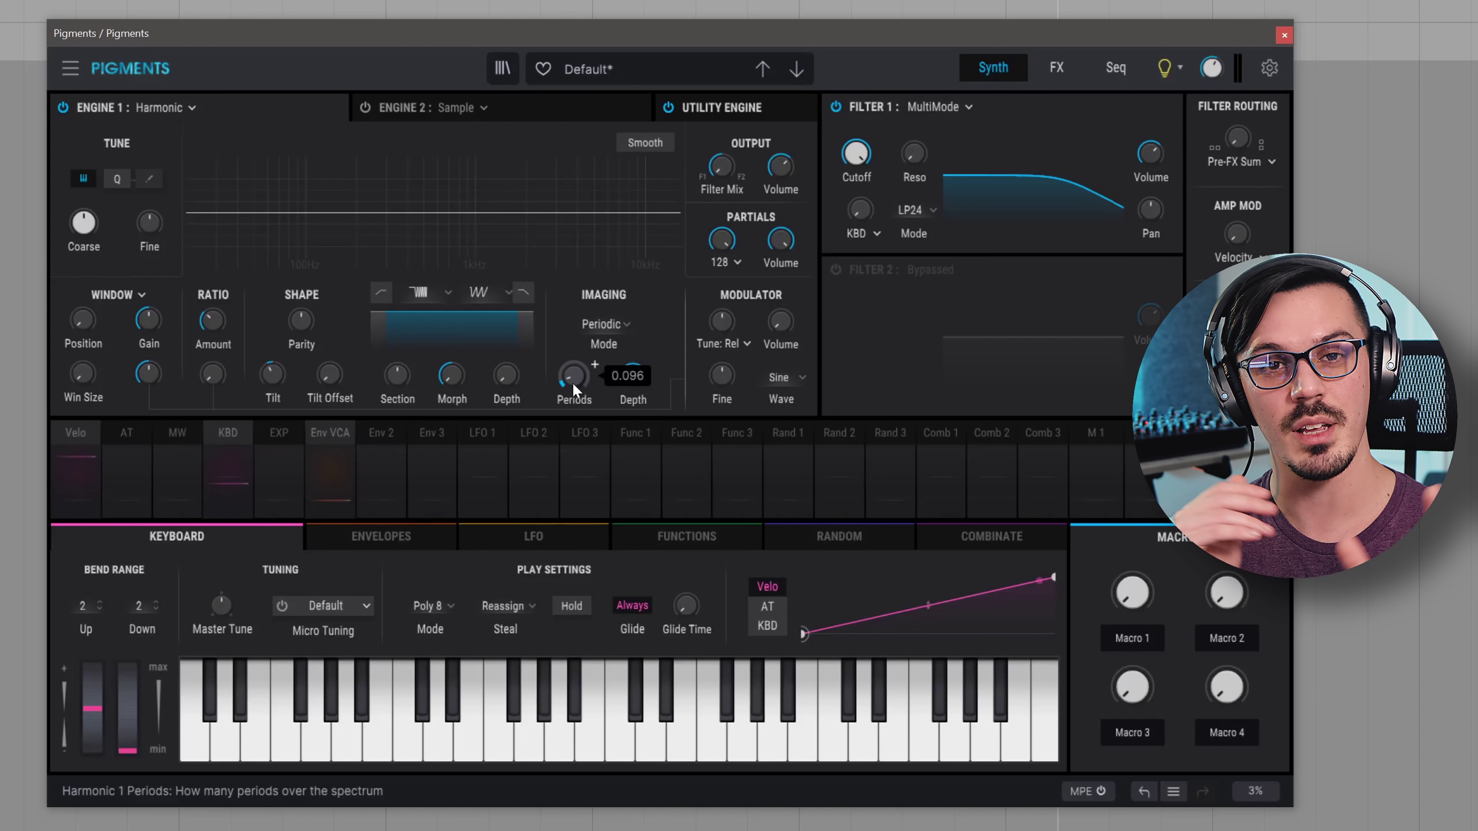
{"action": "left_click", "coordinate": [605, 324]}
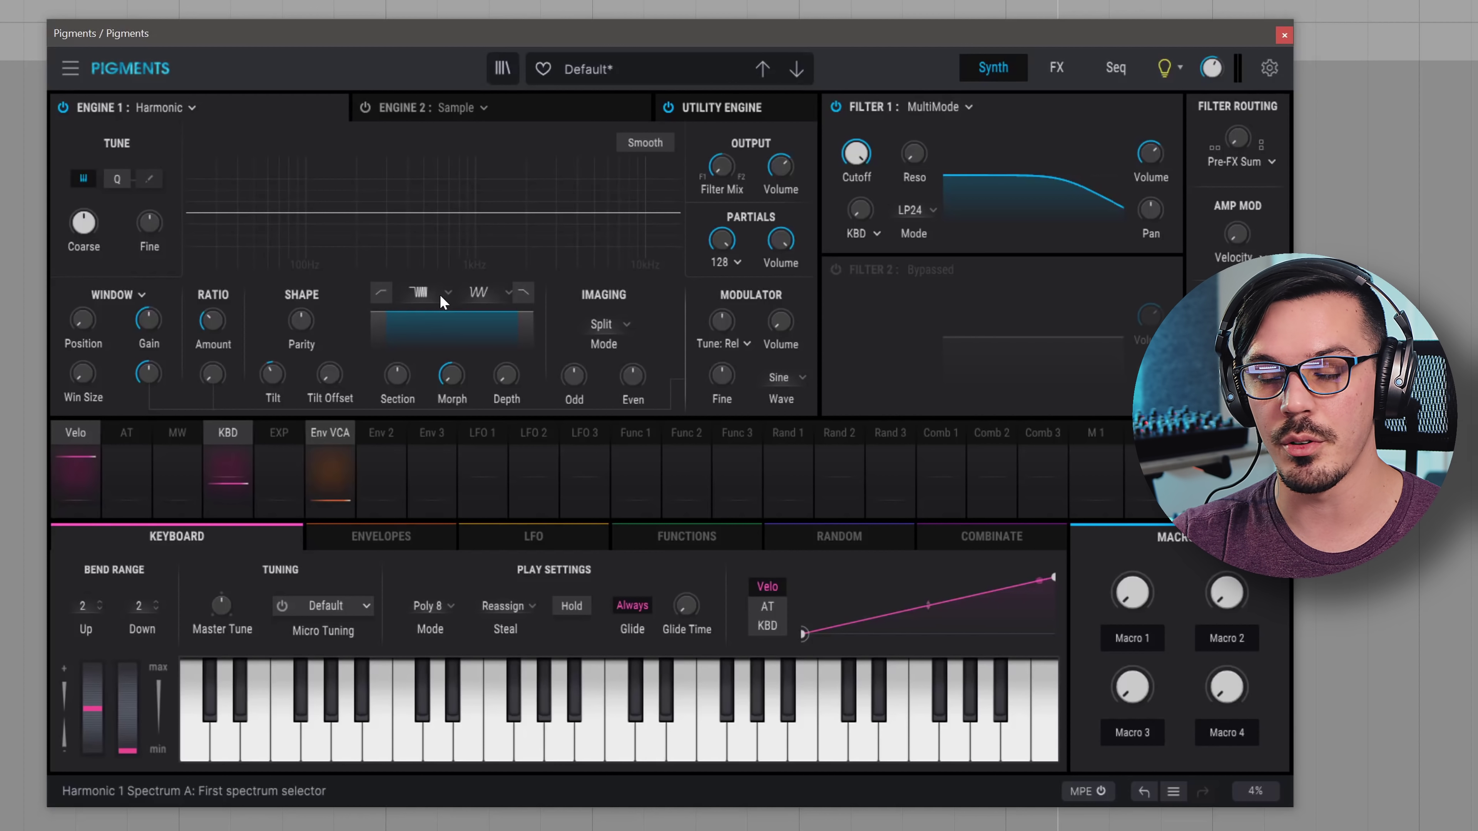
- Choose Signal for Spectrum A and Resona for Spectrum B in the Harmonic engine
{"action": "left_click", "coordinate": [439, 293]}
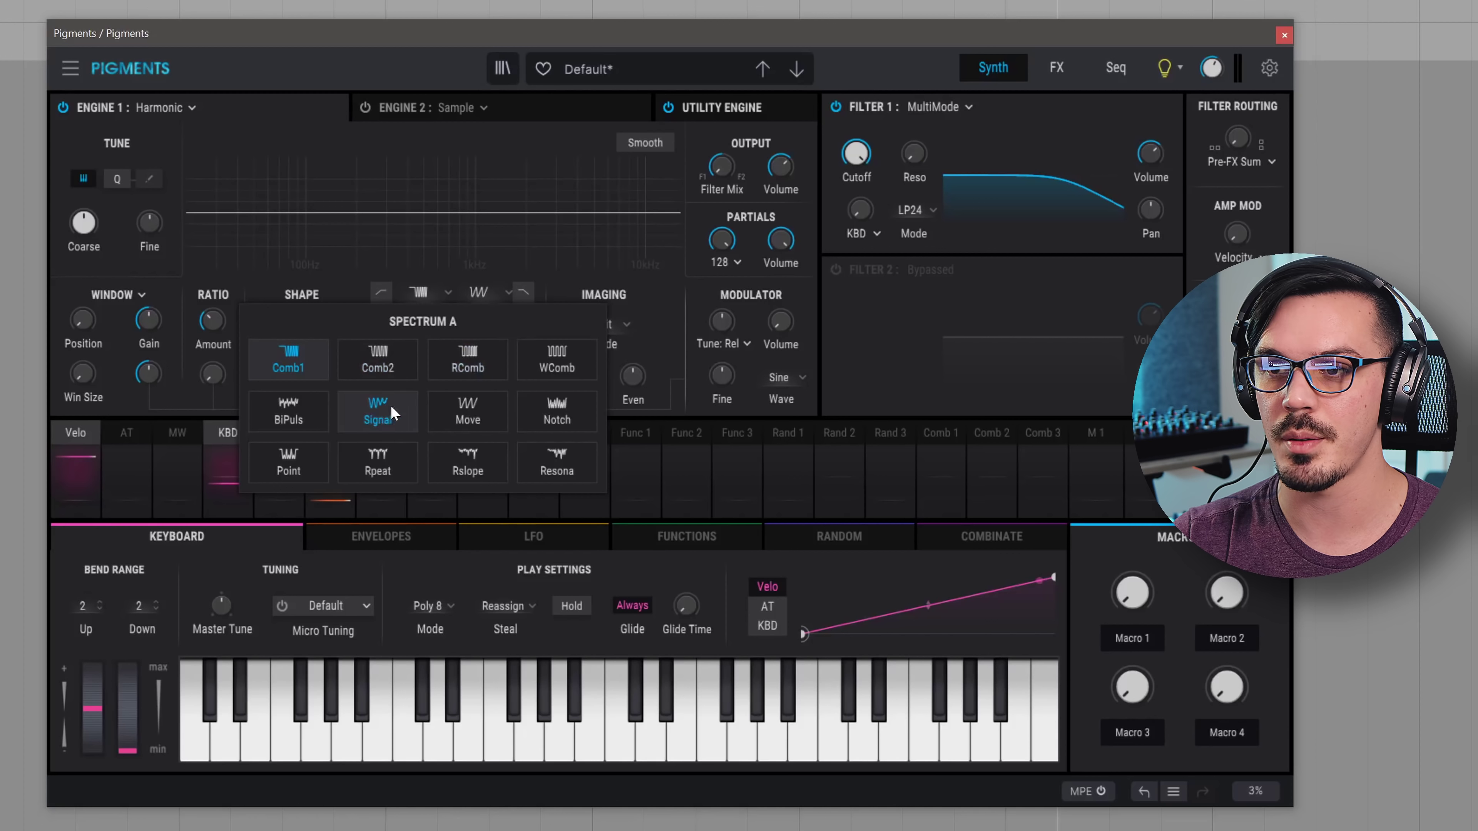
{"action": "left_click", "coordinate": [372, 409]}
{"action": "left_click", "coordinate": [507, 291]}
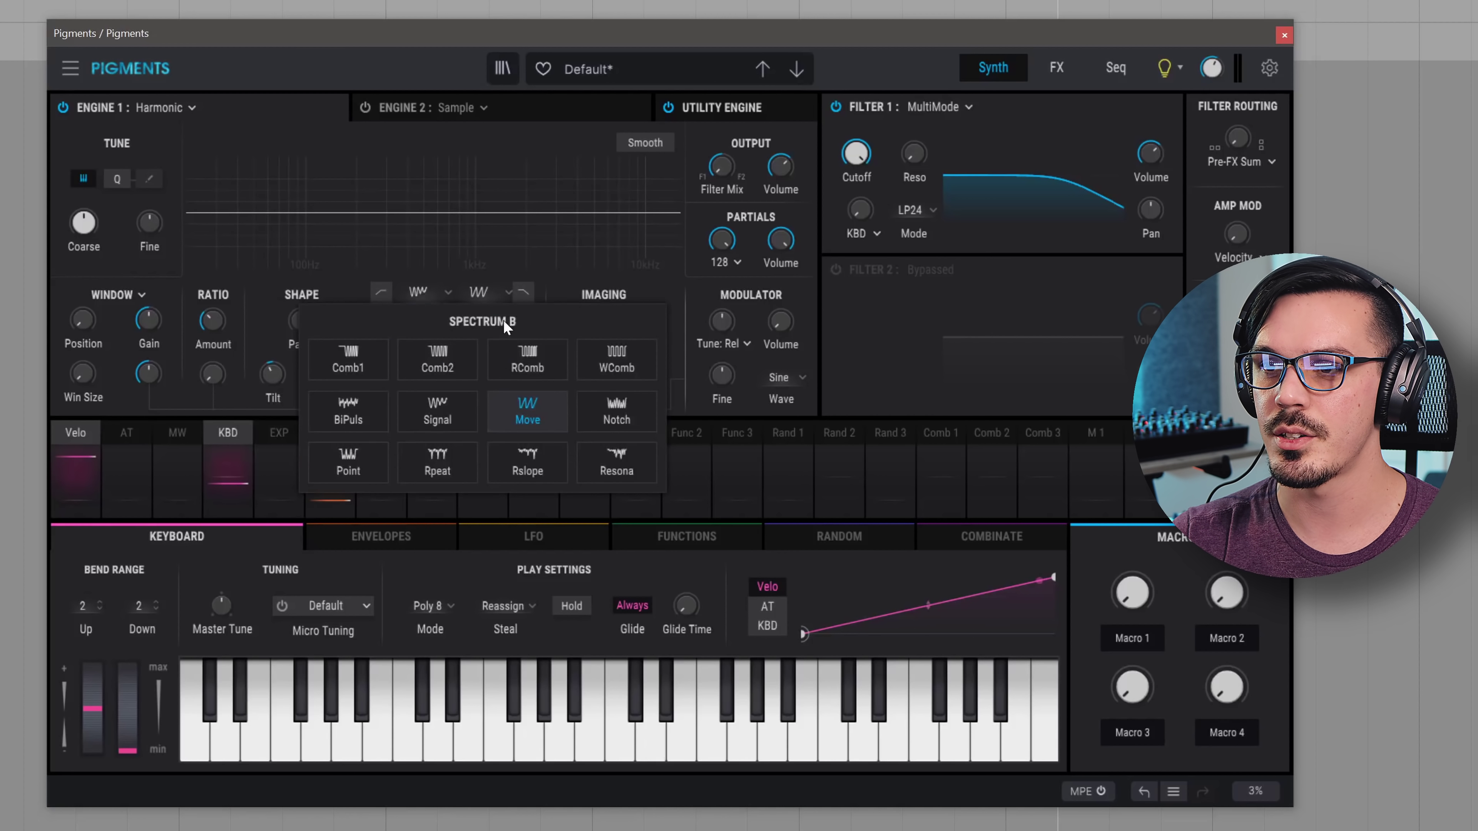
{"action": "left_click", "coordinate": [601, 463]}
- Raise the spectrum depth and adjust the morph and section to blend the two chosen spectra
{"action": "left_click_drag", "start_coordinate": [508, 375], "coordinate": [453, 384]}
{"action": "mouse_move", "coordinate": [396, 375]}
{"action": "left_mouse_down"}
{"action": "mouse_move", "coordinate": [397, 390]}
{"action": "mouse_move", "coordinate": [404, 378]}
{"action": "left_mouse_up"}
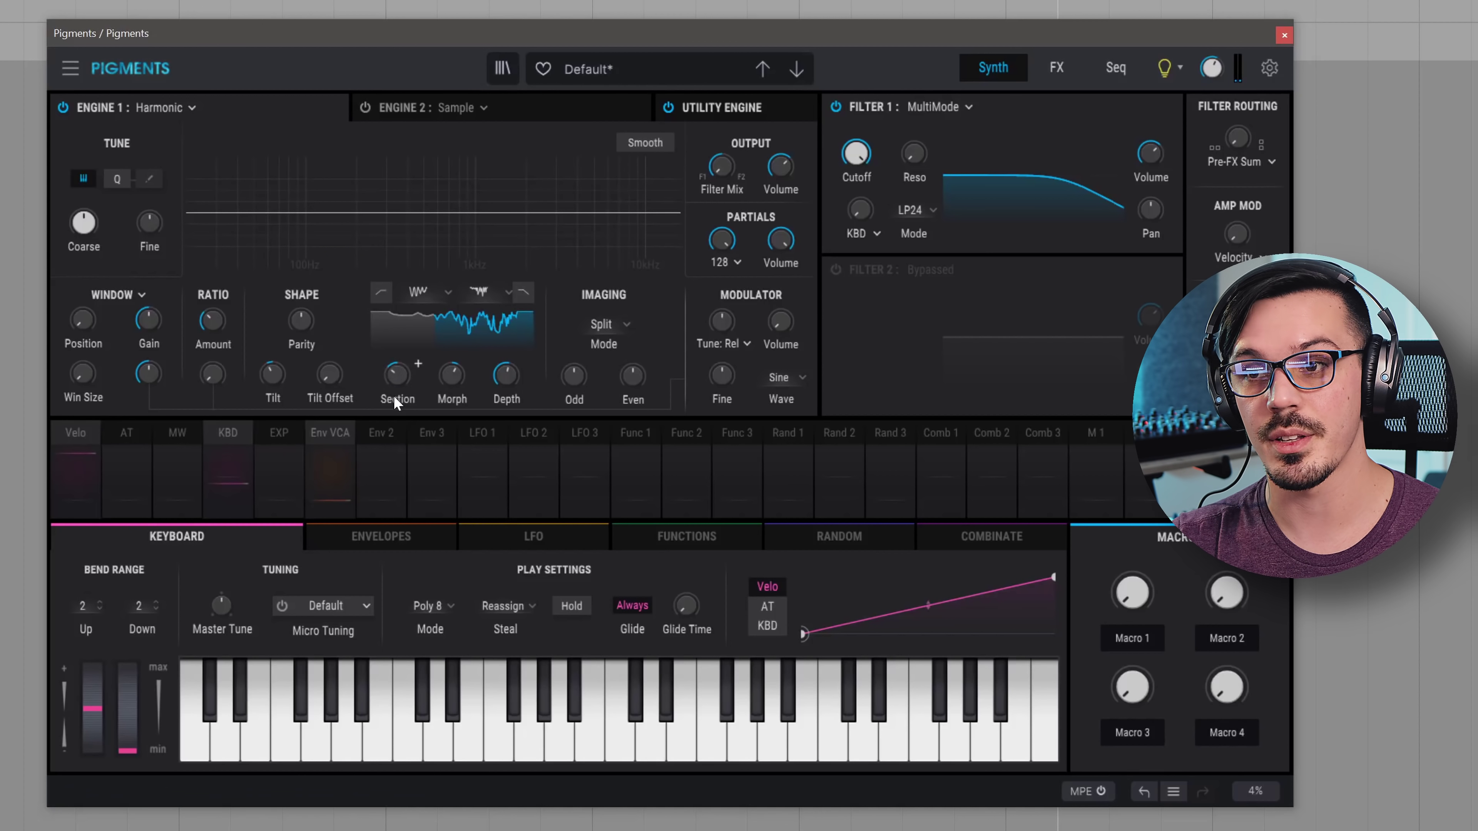
- Shape the harmonic partials by adjusting the parity, tilt and tilt offset
{"action": "left_click_drag", "start_coordinate": [297, 327], "coordinate": [297, 327]}
{"action": "left_click_drag", "start_coordinate": [265, 379], "coordinate": [272, 373]}
{"action": "mouse_move", "coordinate": [332, 379]}
{"action": "left_click_drag", "start_coordinate": [329, 378], "coordinate": [328, 378]}
- Experiment with the audio-rate ratio modulation amount and the modulator tuning, and refine the spectrum blend
{"action": "left_click_drag", "start_coordinate": [212, 374], "coordinate": [212, 373]}
{"action": "left_click_drag", "start_coordinate": [722, 320], "coordinate": [744, 310]}
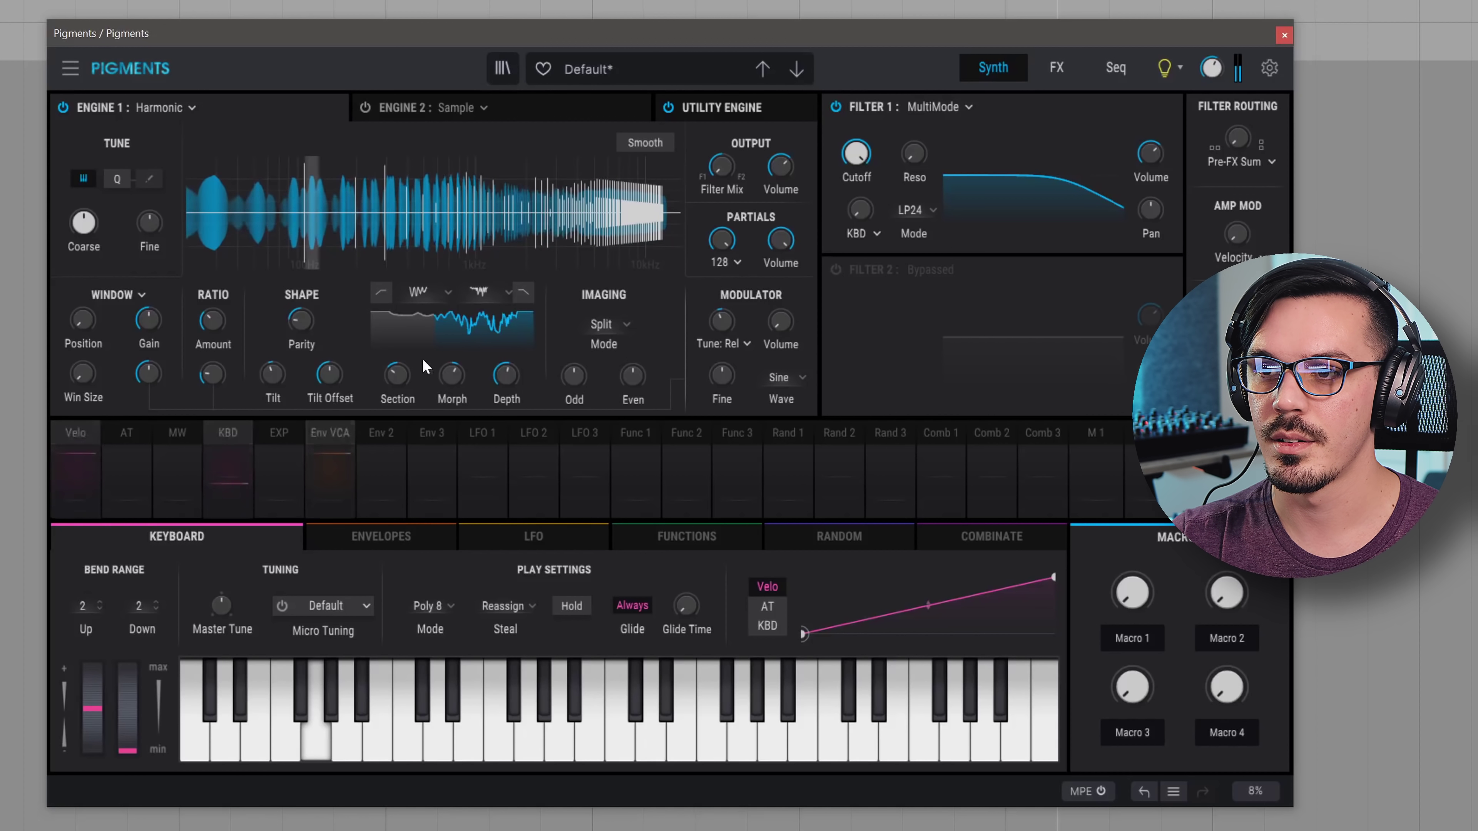
{"action": "left_click_drag", "start_coordinate": [413, 384], "coordinate": [417, 364]}
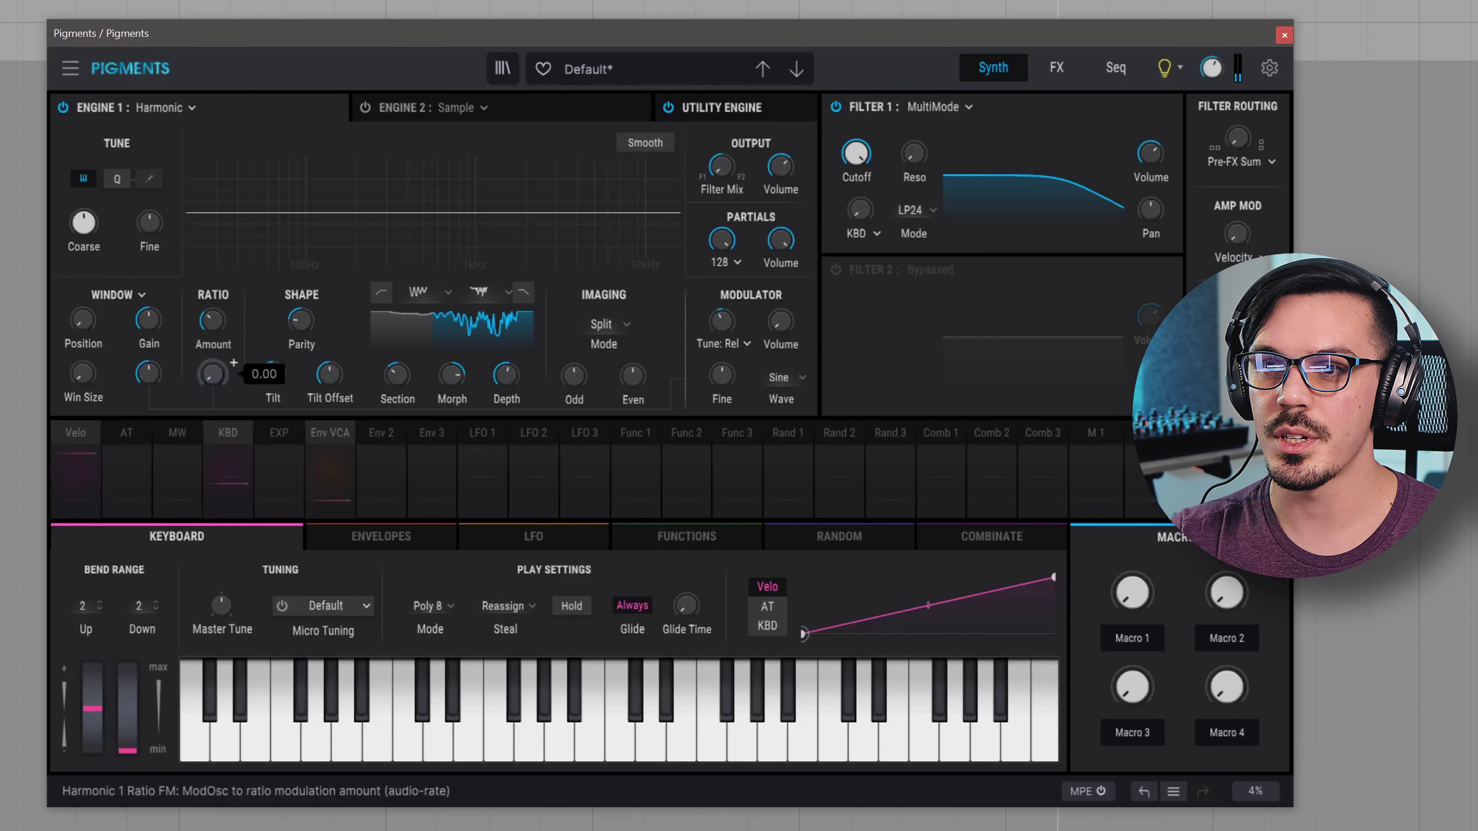
- Try the Window mode of the Harmonic engine by changing its window size and moving its position to 7.41
{"action": "left_click", "coordinate": [110, 296]}
{"action": "left_click", "coordinate": [134, 372]}
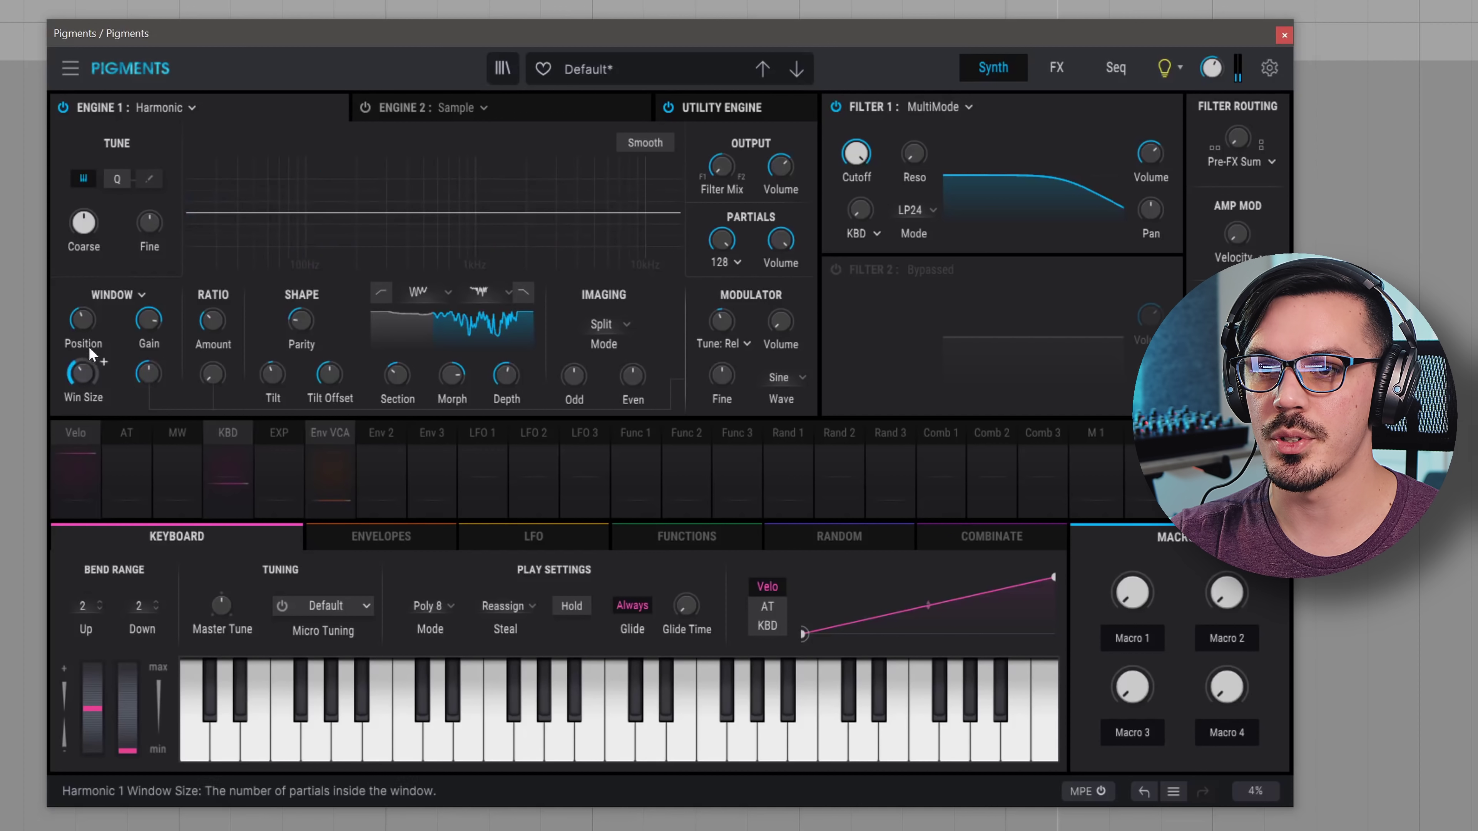
{"action": "left_click_drag", "start_coordinate": [83, 321], "coordinate": [85, 321]}
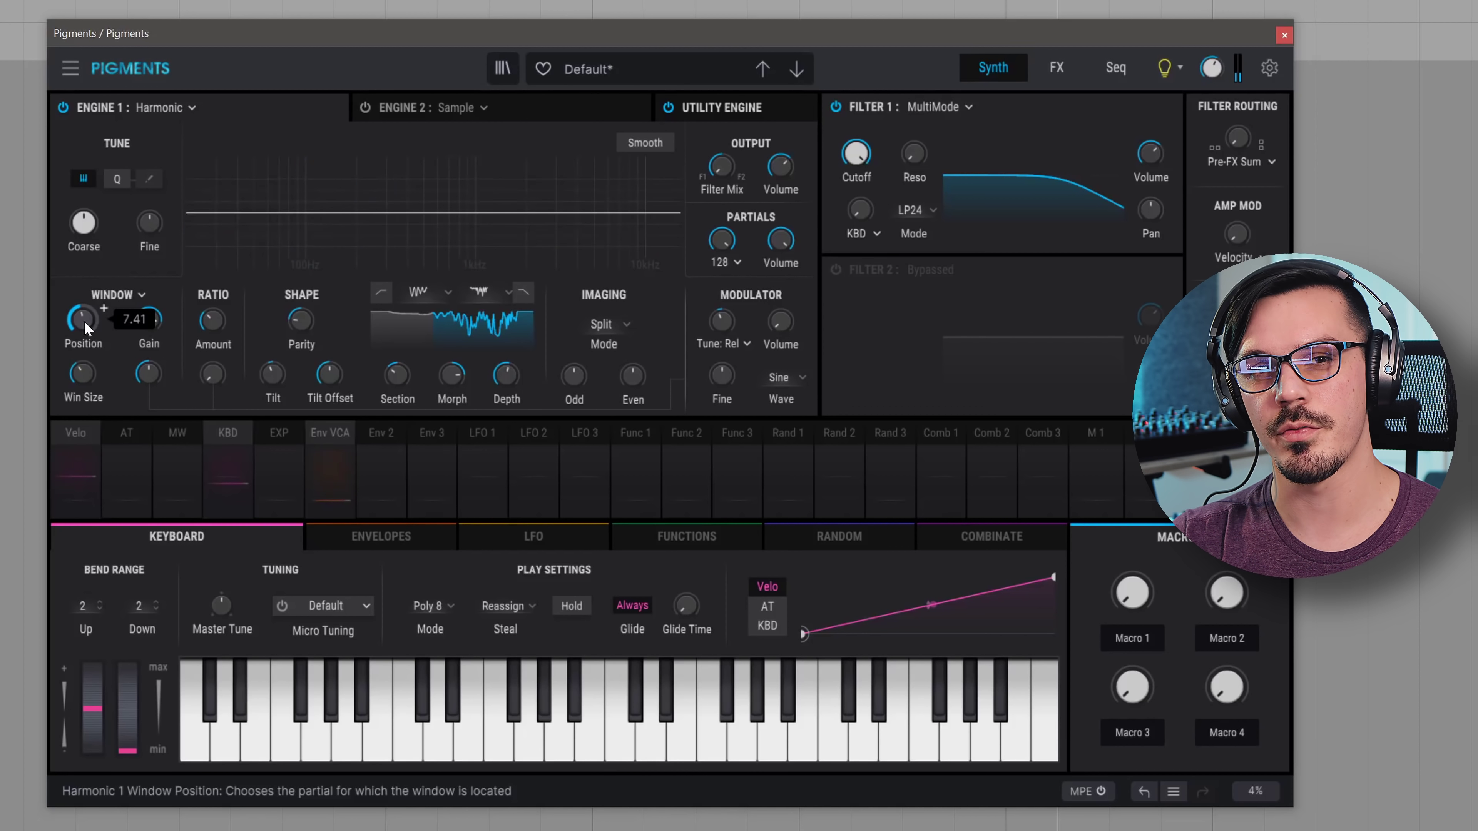
- Try the Cluster mode for the Harmonic engine's partials and adjust its cluster settings
{"action": "left_click", "coordinate": [118, 303]}
{"action": "left_click", "coordinate": [171, 364]}
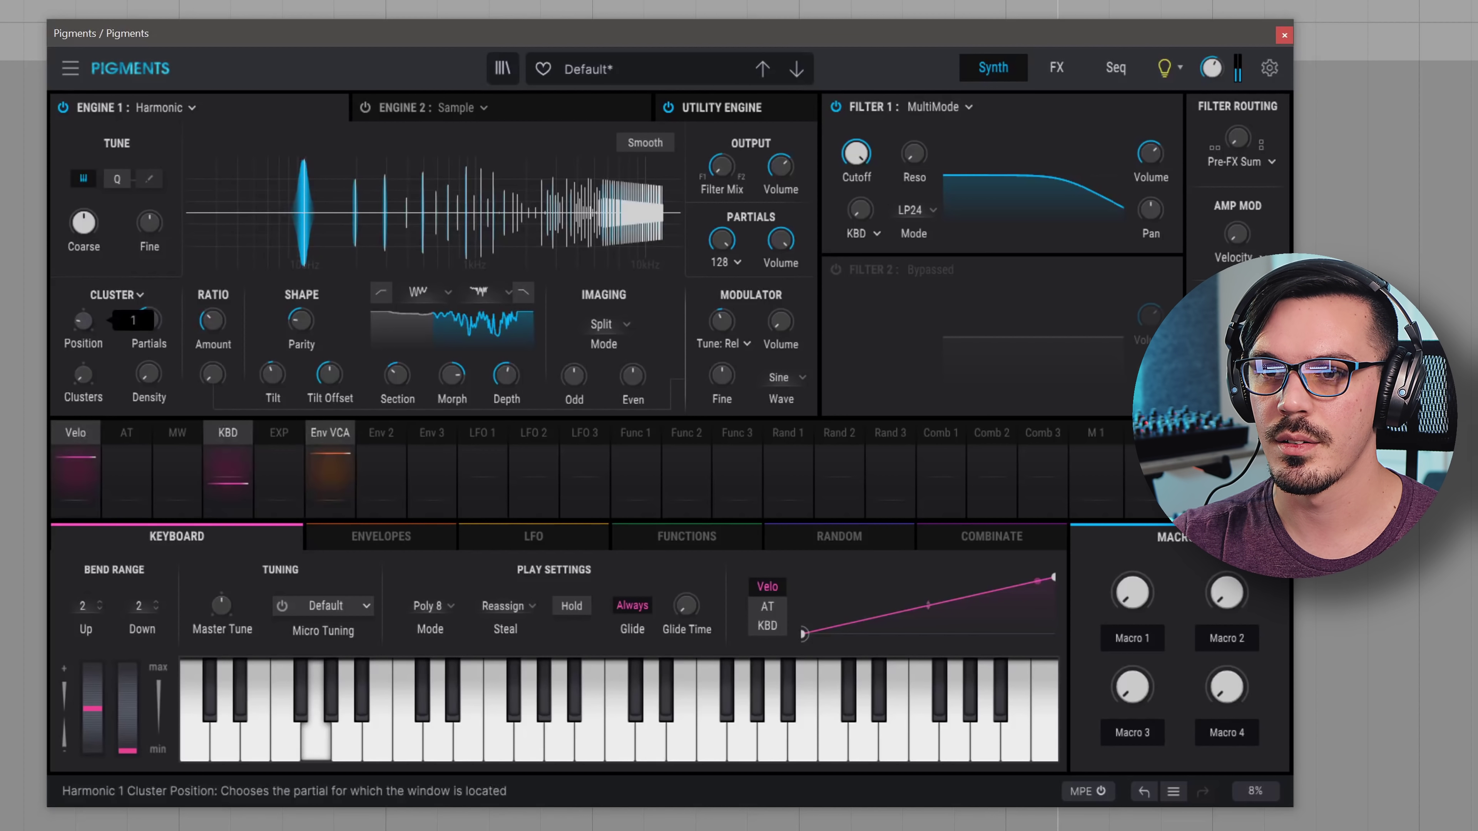
{"action": "left_click_drag", "start_coordinate": [143, 378], "coordinate": [143, 379]}
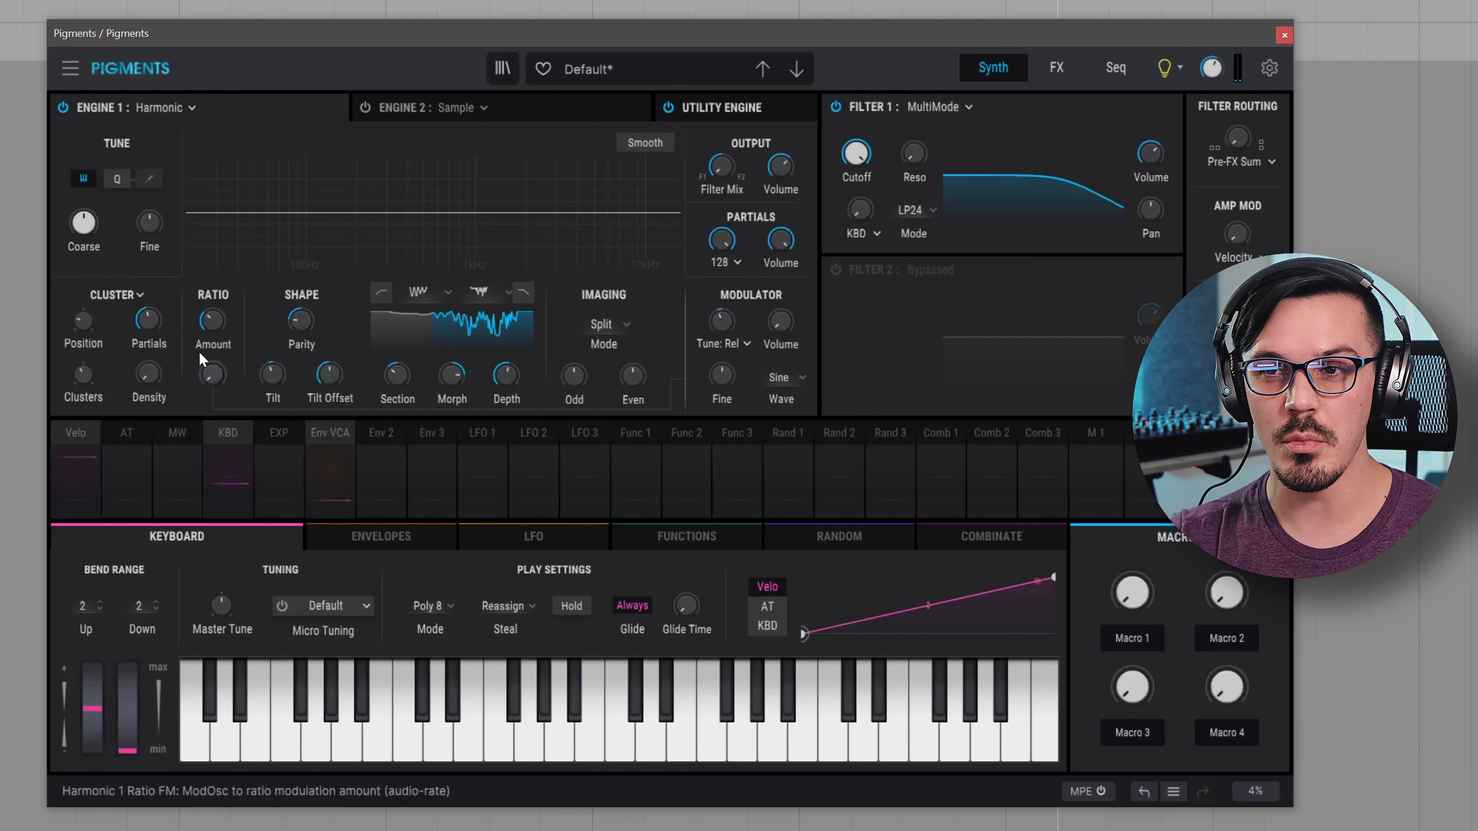
- Switch the Harmonic engine to Shepard mode and adjust its position and window size
{"action": "left_click", "coordinate": [119, 294]}
{"action": "left_click", "coordinate": [288, 356]}
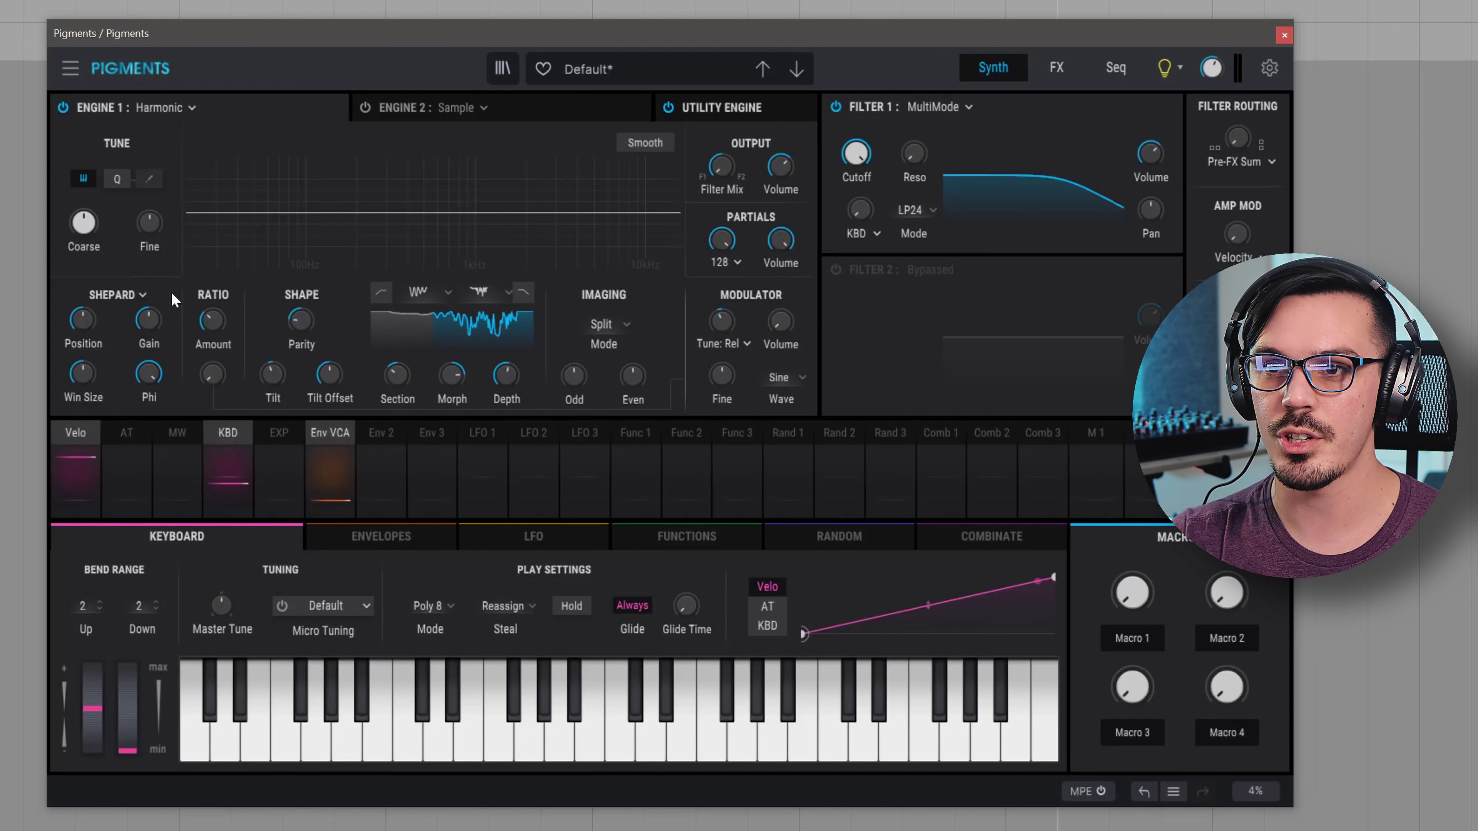
{"action": "left_click_drag", "start_coordinate": [83, 319], "coordinate": [83, 311]}
{"action": "mouse_move", "coordinate": [83, 373]}
{"action": "left_mouse_down"}
{"action": "mouse_move", "coordinate": [137, 390]}
{"action": "mouse_move", "coordinate": [169, 361]}
{"action": "mouse_move", "coordinate": [158, 376]}
{"action": "left_mouse_up"}
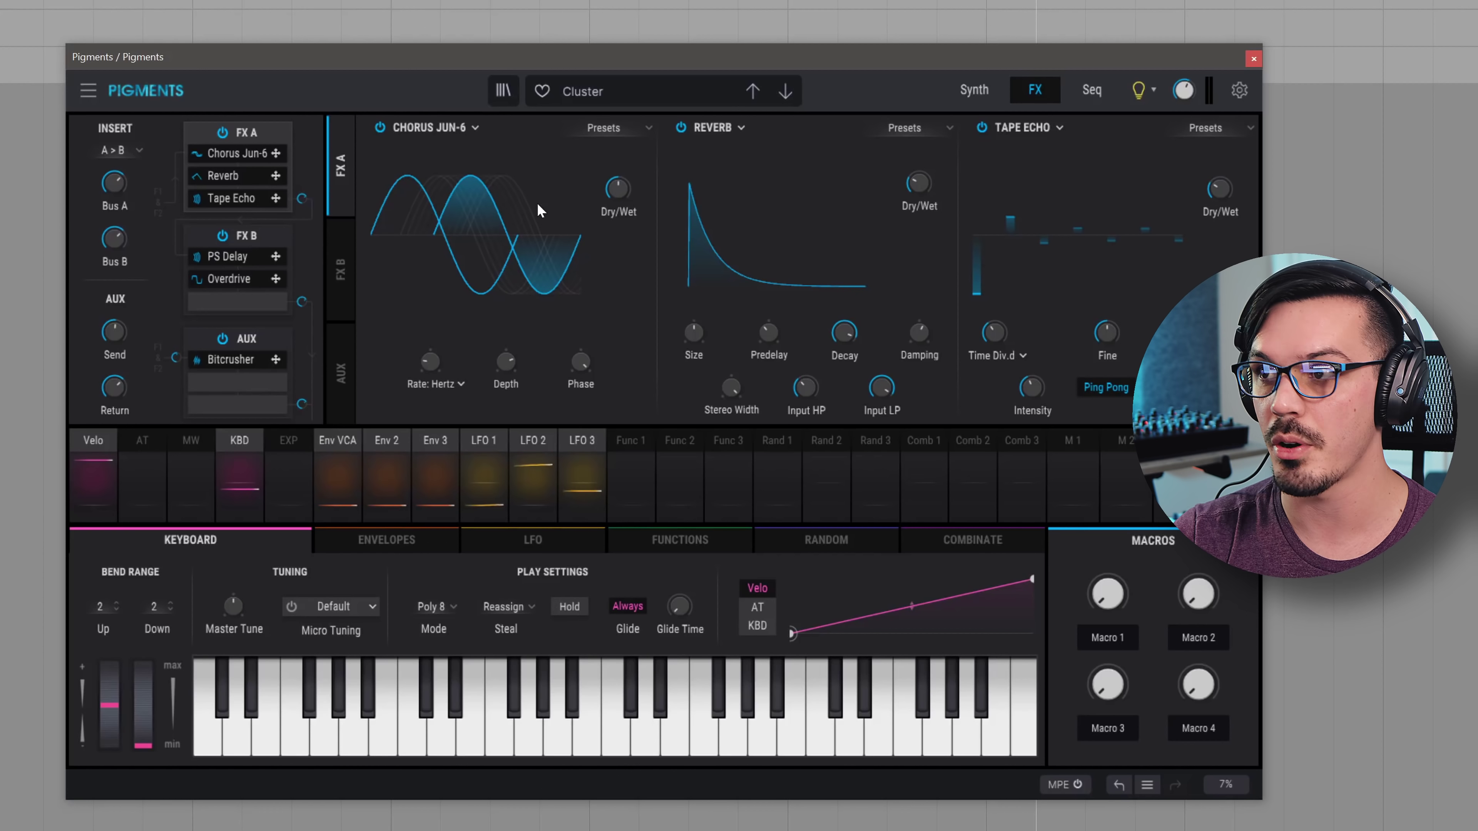
- Replace the Tape Echo in the FX A chain with a BL-20 Flanger and adjust its rate and delay
{"action": "left_click", "coordinate": [1055, 128]}
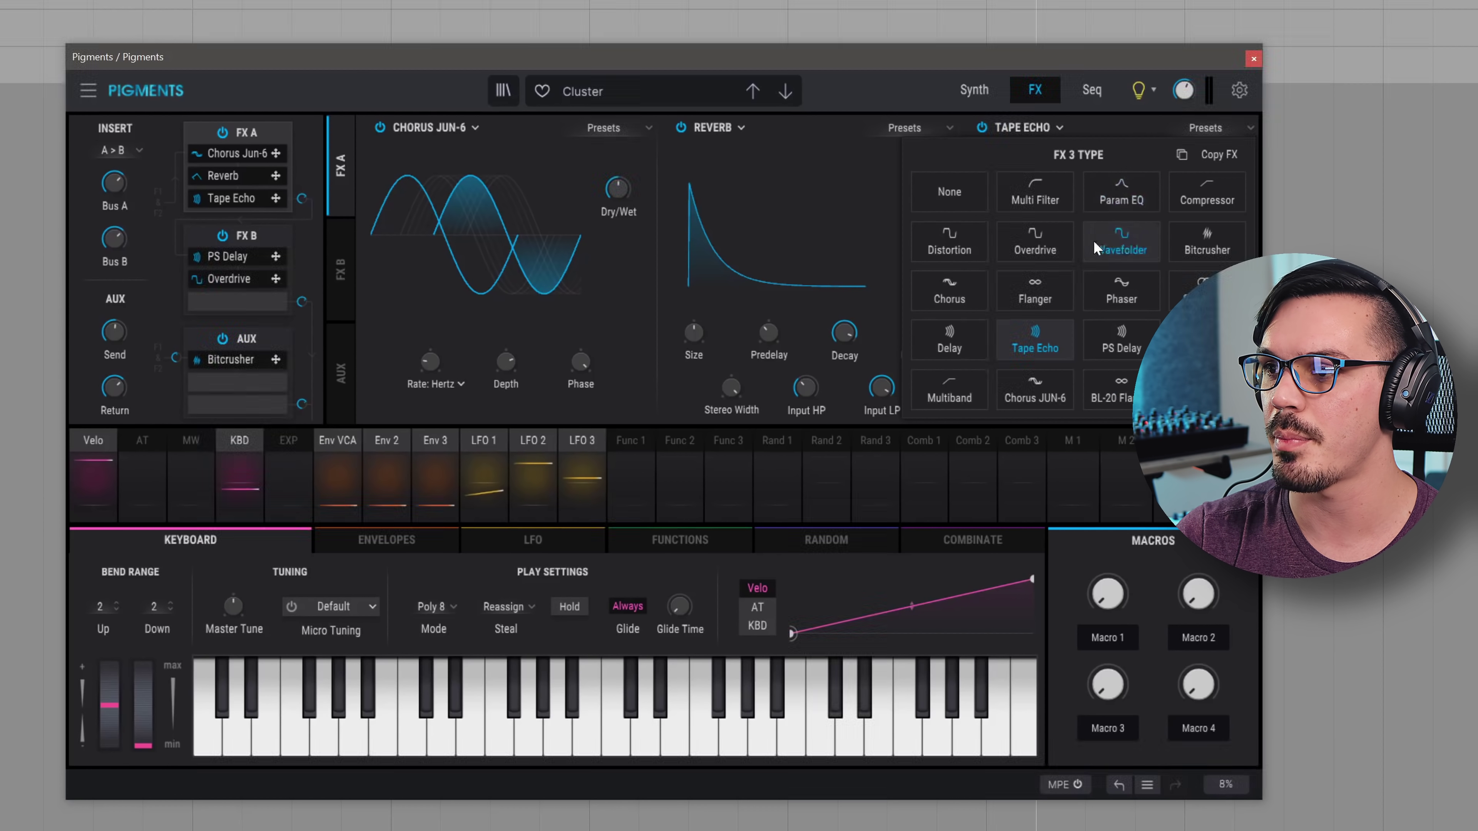
{"action": "left_click", "coordinate": [1113, 394]}
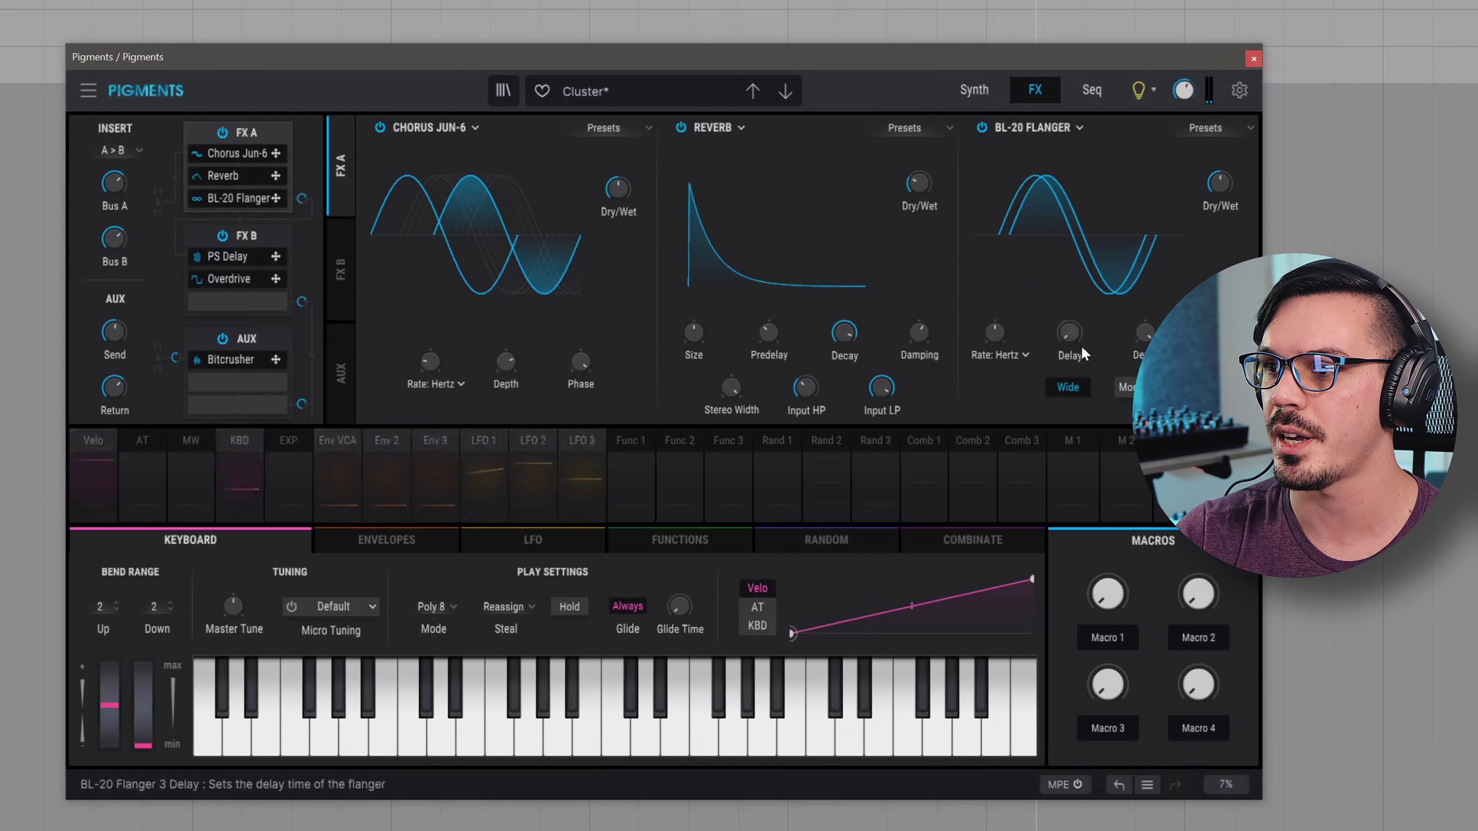
{"action": "left_click_drag", "start_coordinate": [993, 333], "coordinate": [1070, 313]}
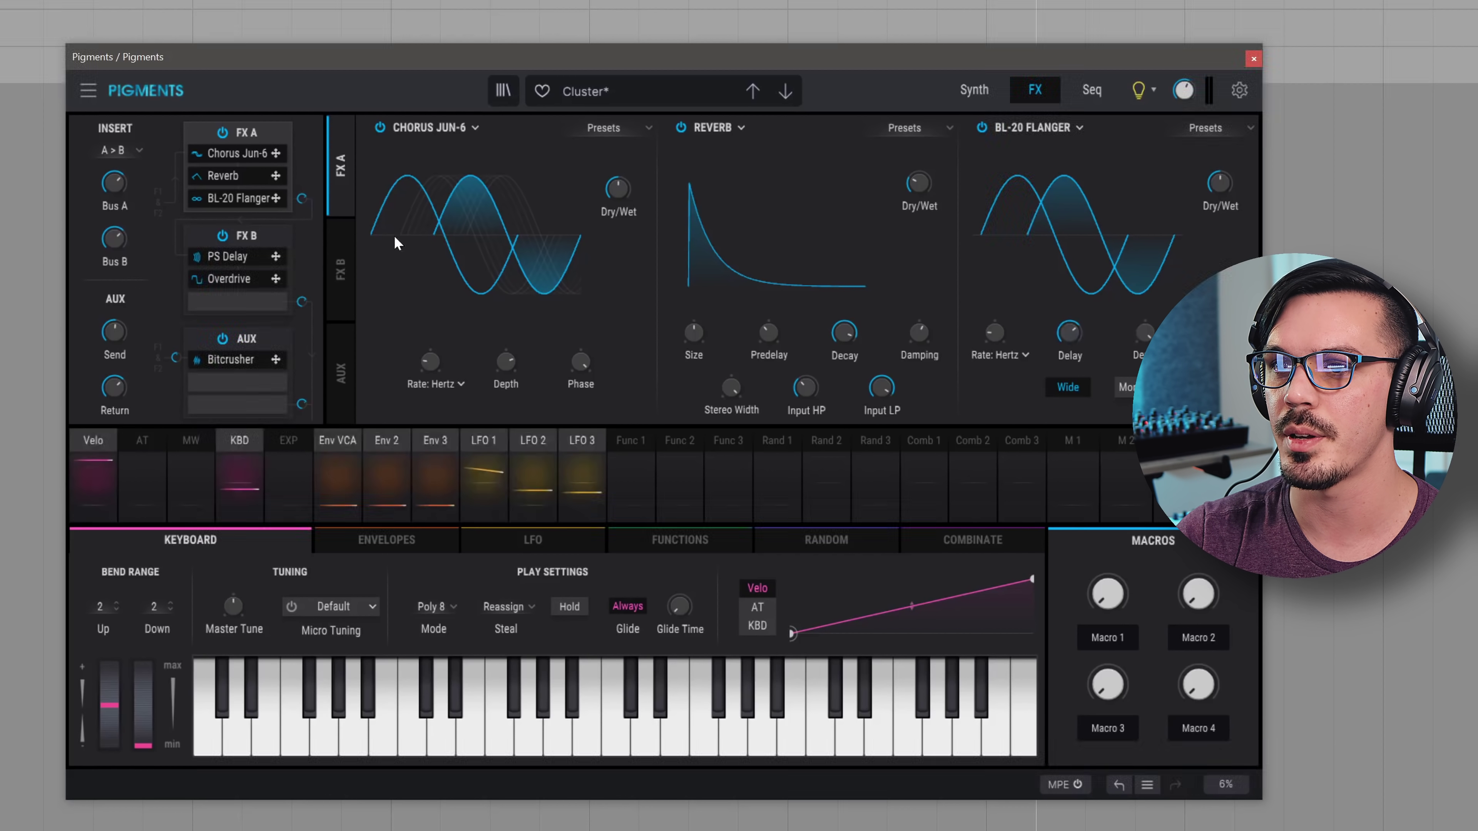
- Add a Reverb to the empty third slot of the FX B chain
{"action": "left_click", "coordinate": [348, 267]}
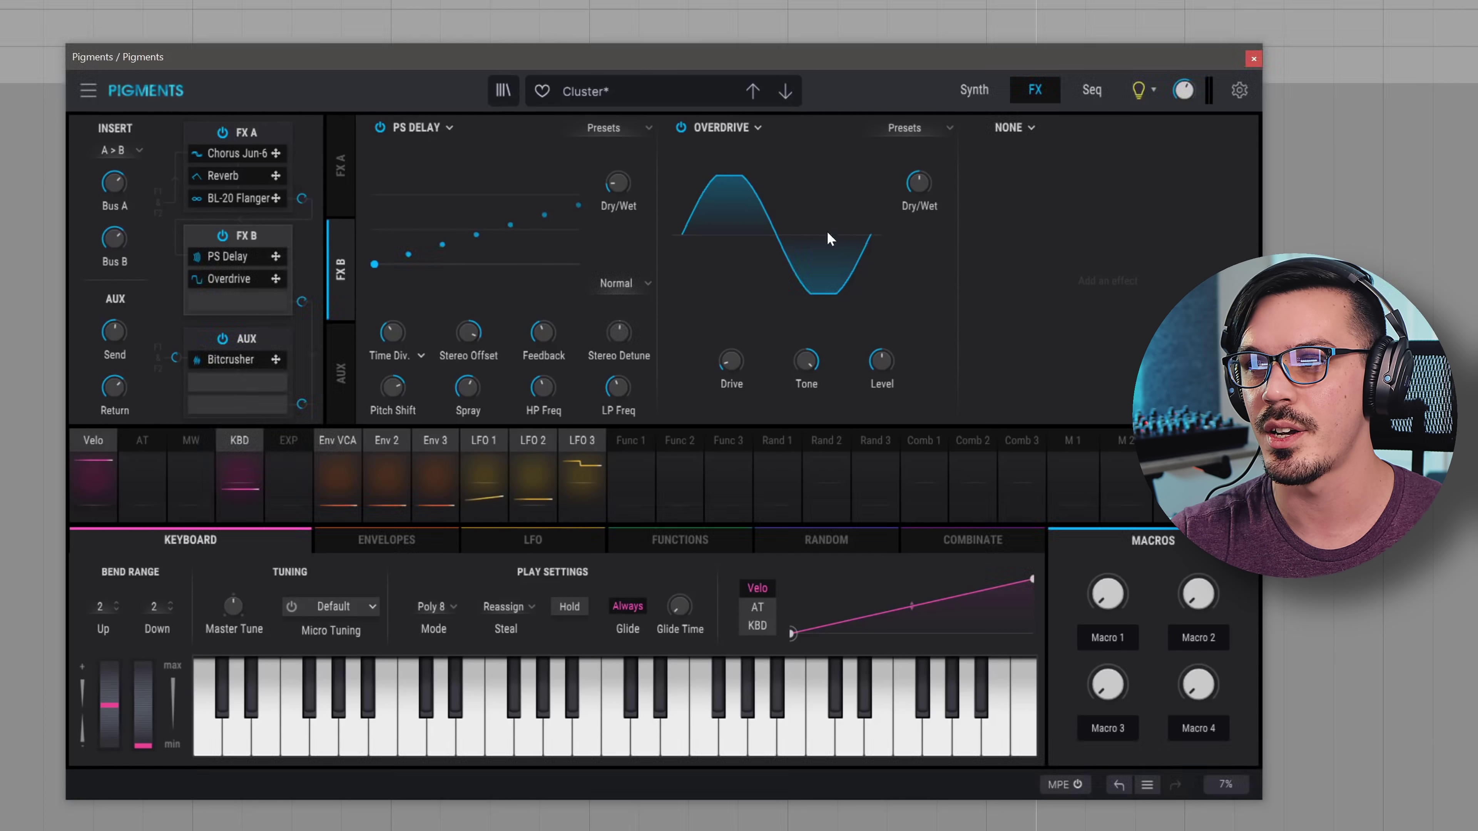
{"action": "left_click", "coordinate": [1012, 127]}
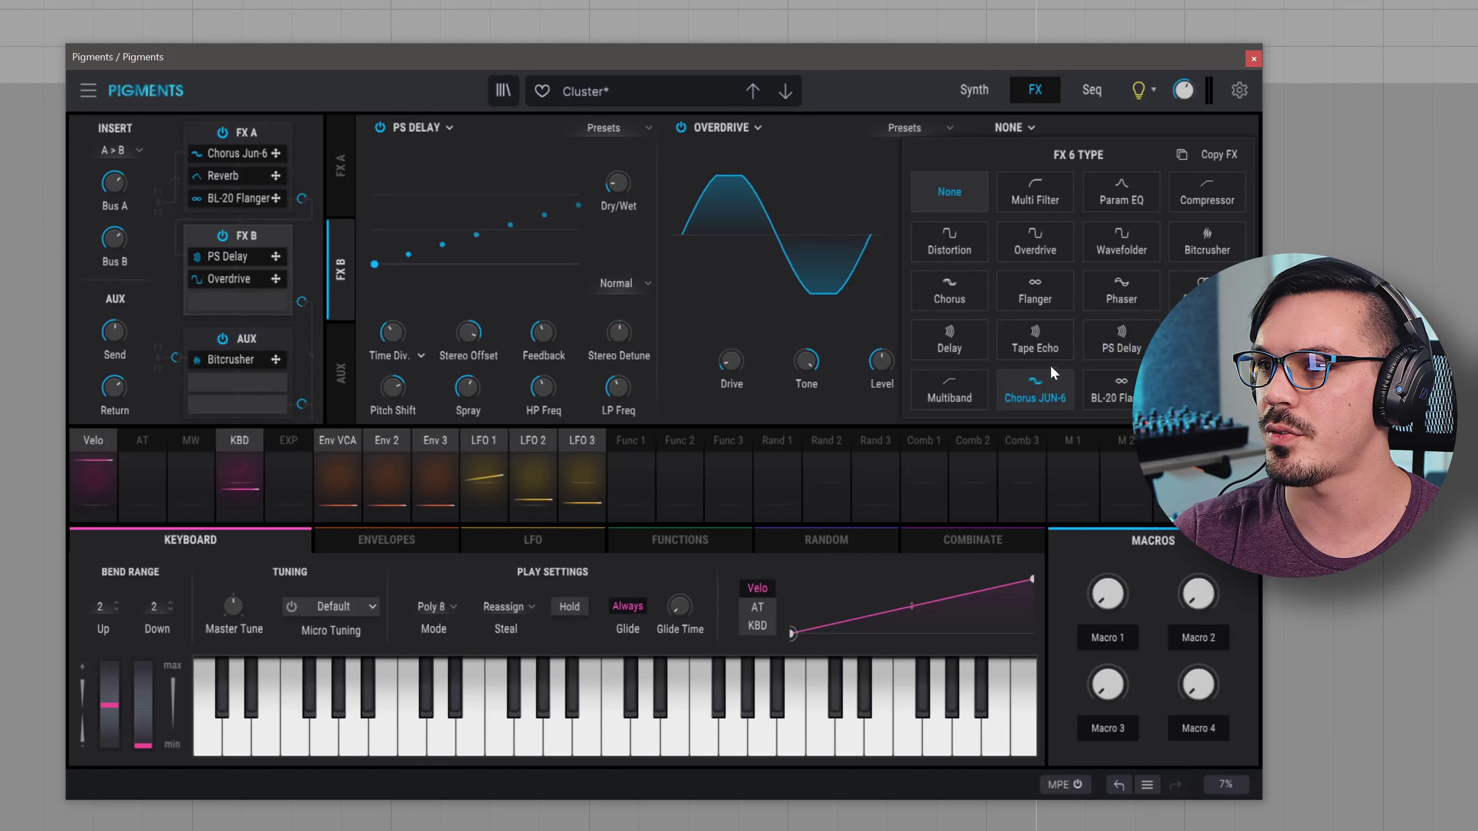
{"action": "left_click", "coordinate": [1205, 290]}
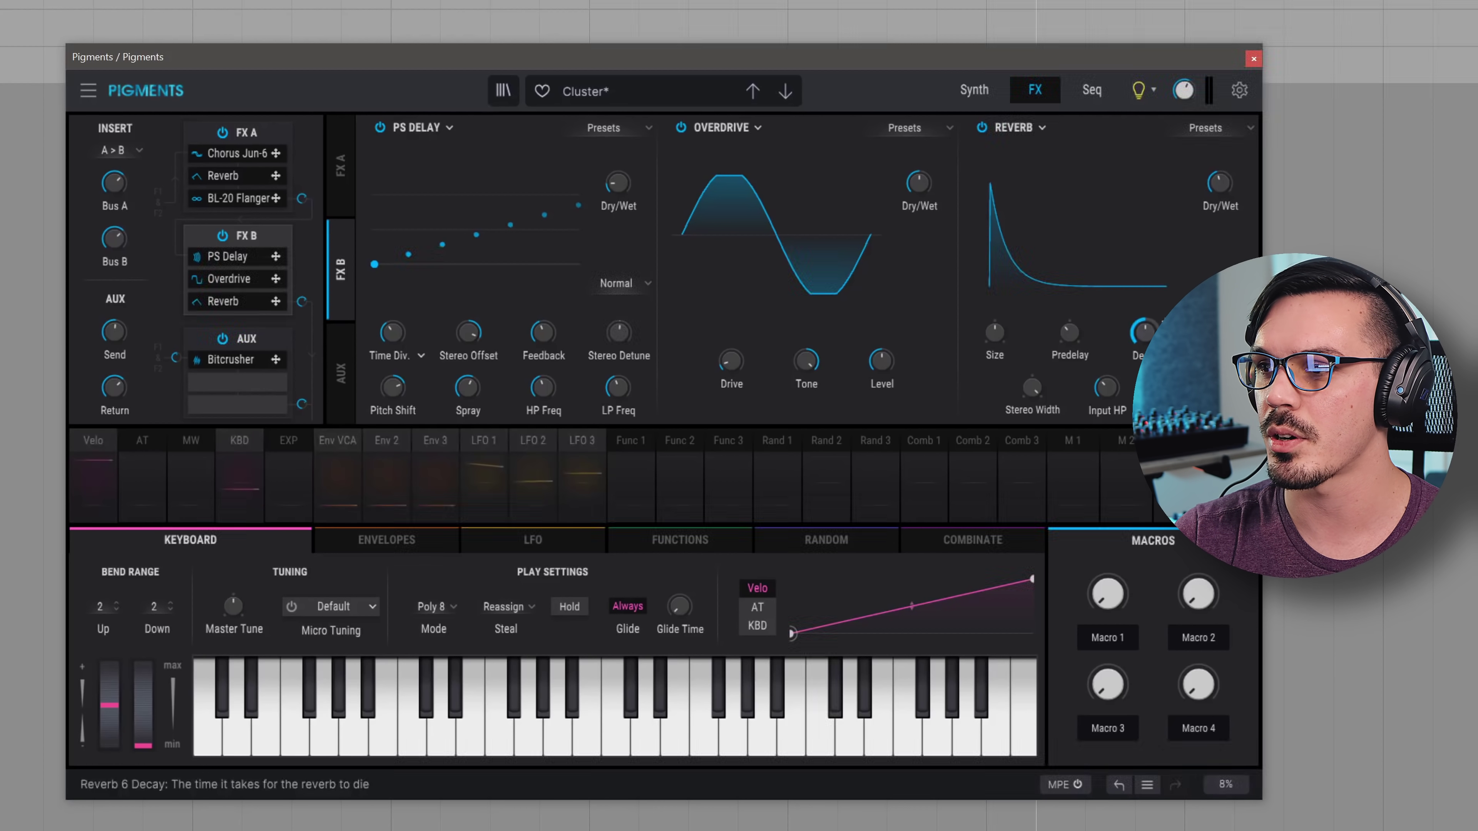
- Check the Engine 2 and Engine 1 settings and return to the FX B effects
{"action": "left_click", "coordinate": [973, 92]}
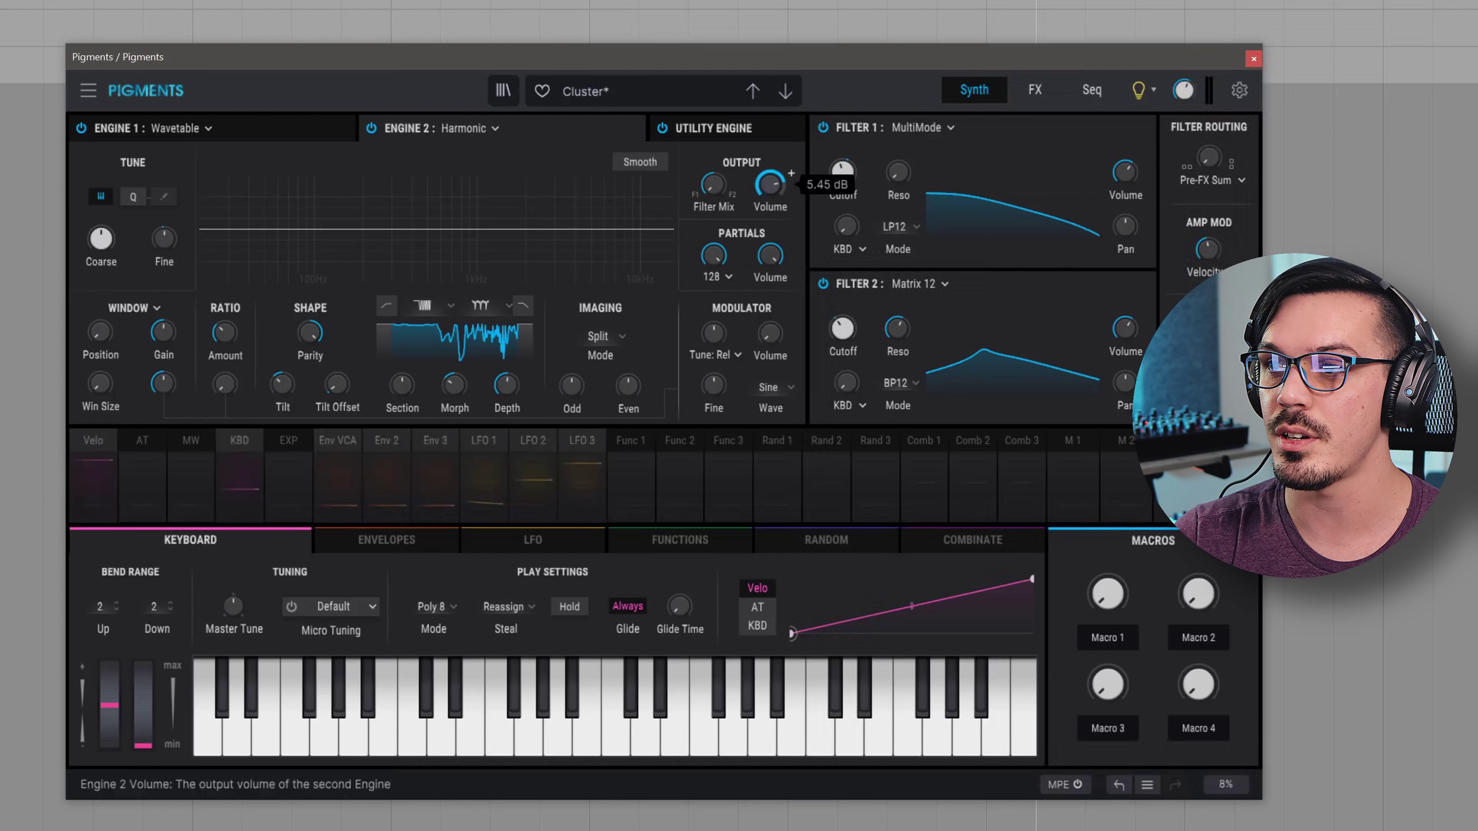
{"action": "left_click", "coordinate": [326, 128]}
{"action": "left_click", "coordinate": [1035, 90]}
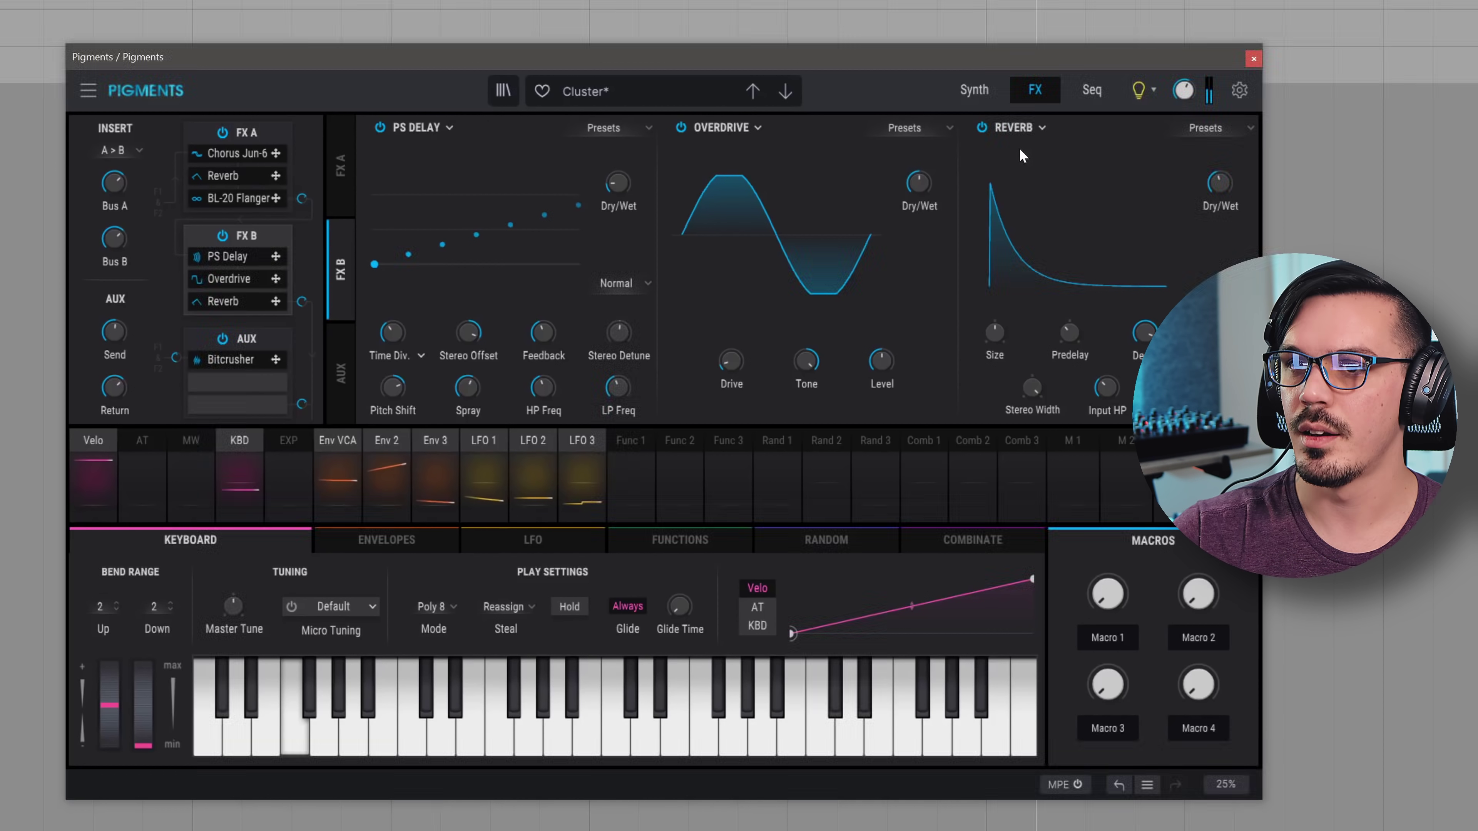
- Adjust the pitch shift of the PS Delay in the FX B chain
{"action": "mouse_move", "coordinate": [135, 228]}
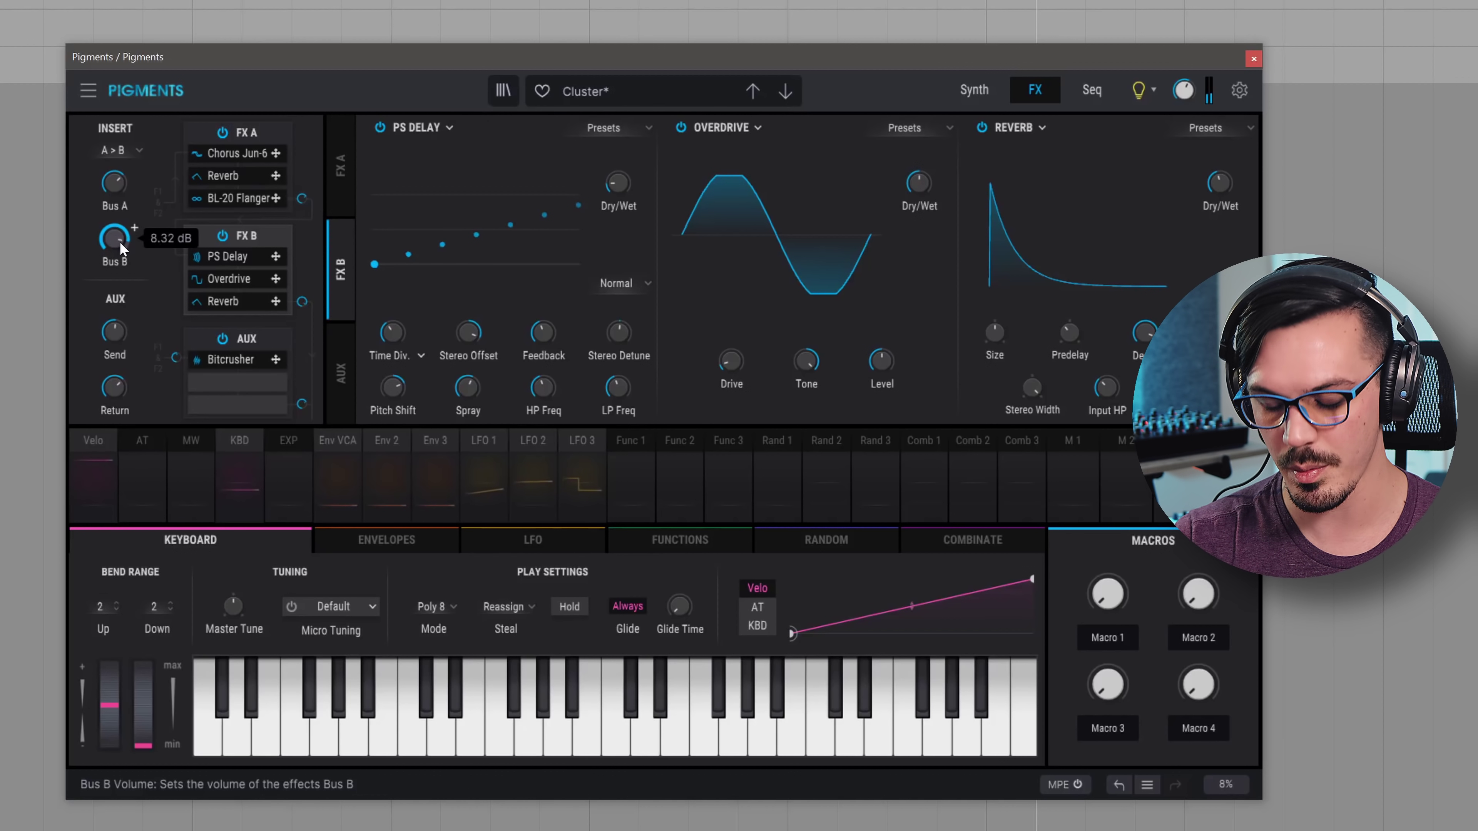
{"action": "left_click_drag", "start_coordinate": [393, 387], "coordinate": [392, 355]}
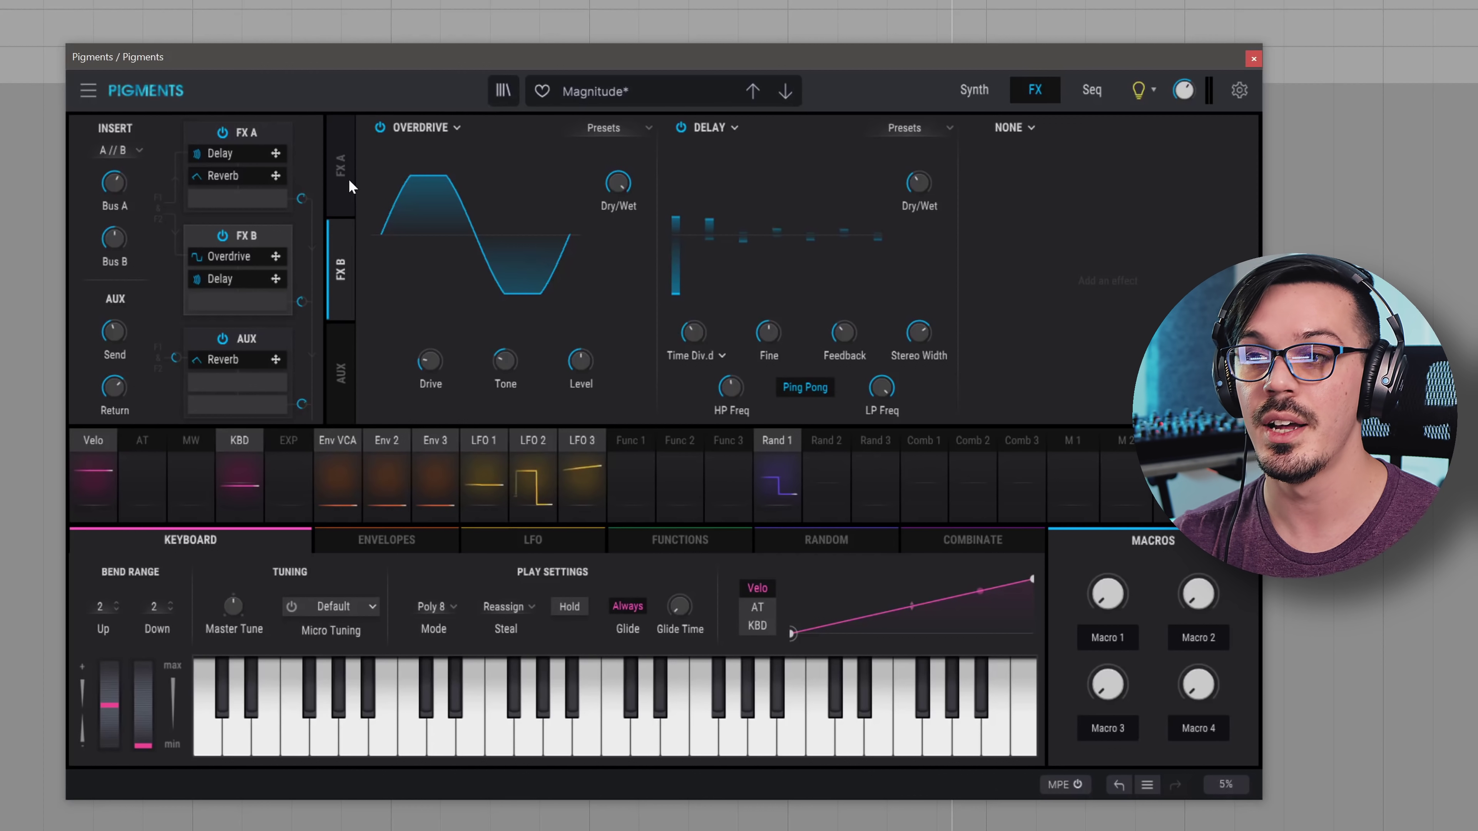
- Review the FX A, FX B and AUX effect chains of the Magnitude preset and return to FX B
{"action": "left_click", "coordinate": [349, 185]}
{"action": "left_click", "coordinate": [345, 242]}
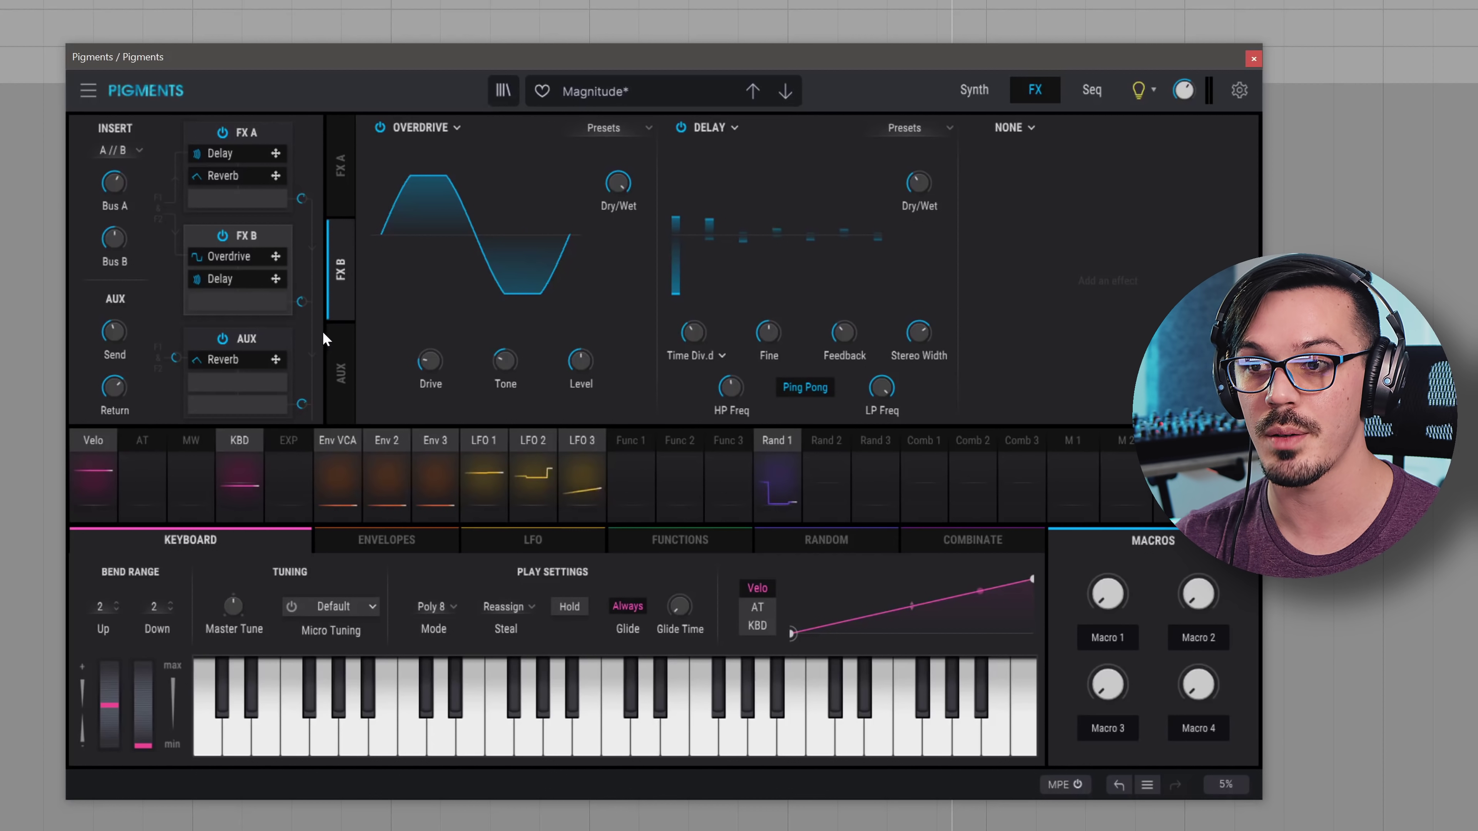
{"action": "left_click", "coordinate": [333, 350]}
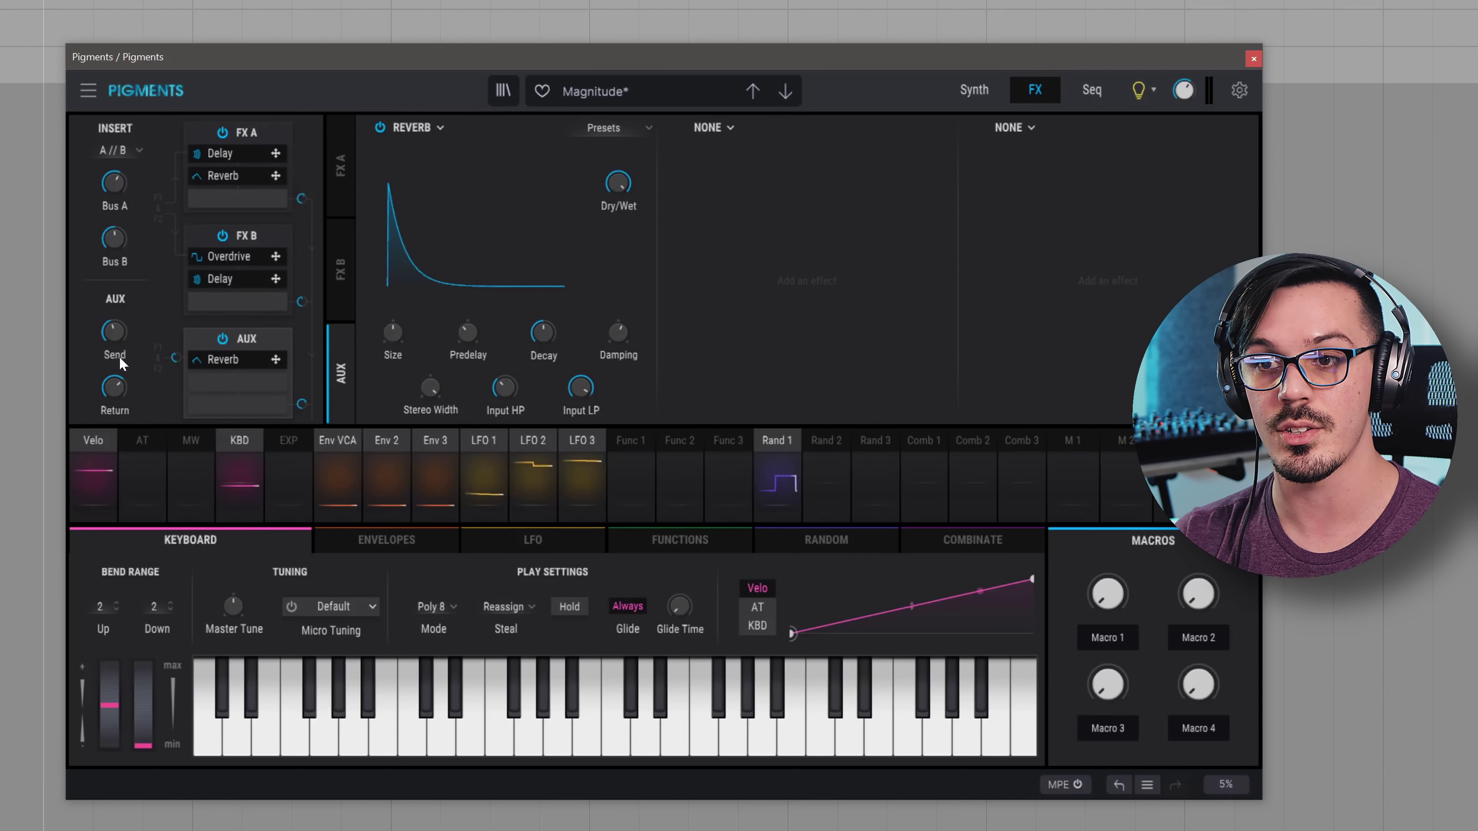
{"action": "left_click", "coordinate": [342, 277]}
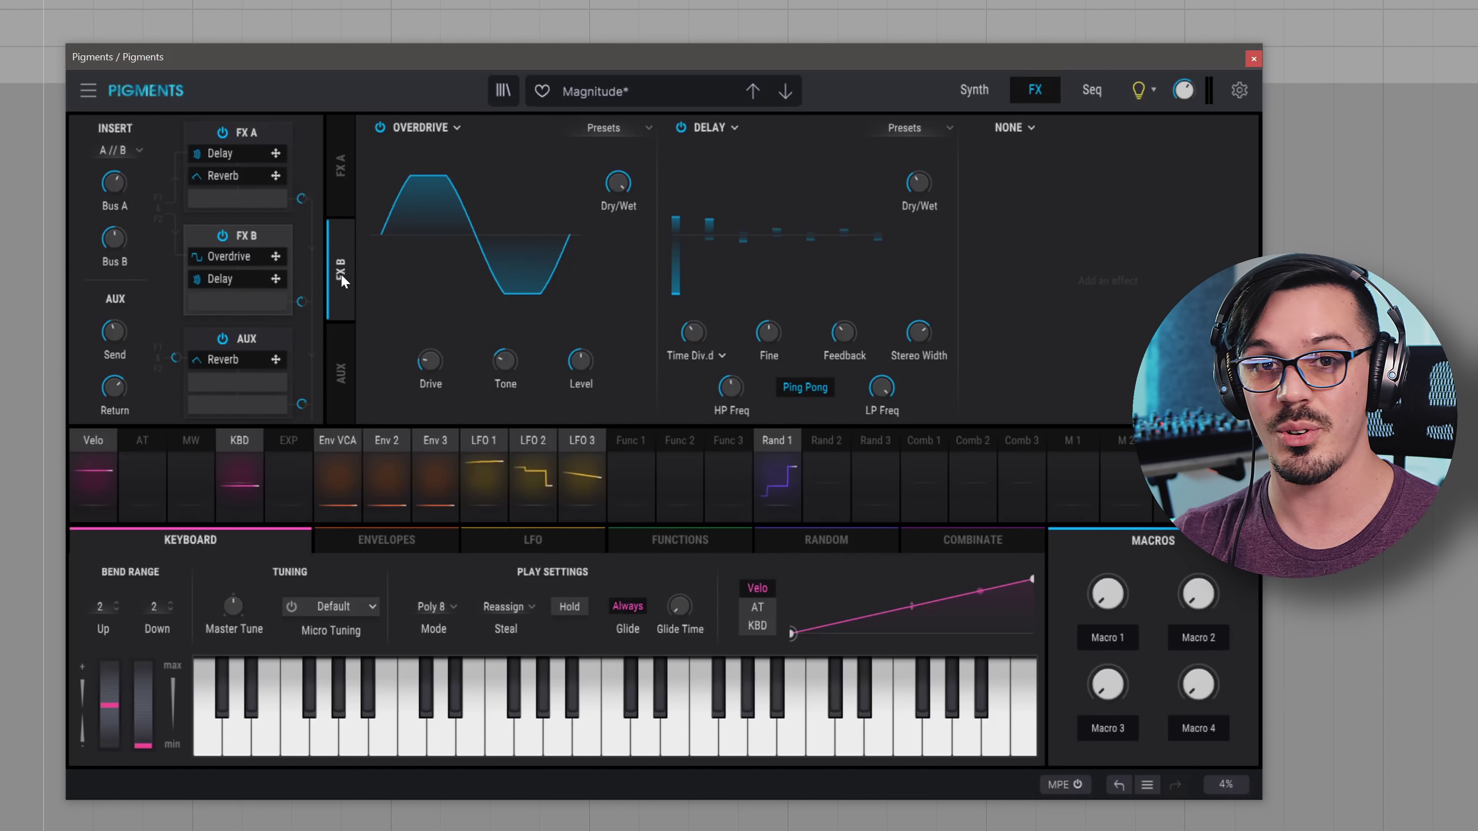
- Try a Chorus JUN-6 in the empty third slot of the FX B chain and adjust its dry/wet mix
{"action": "left_click", "coordinate": [1006, 128]}
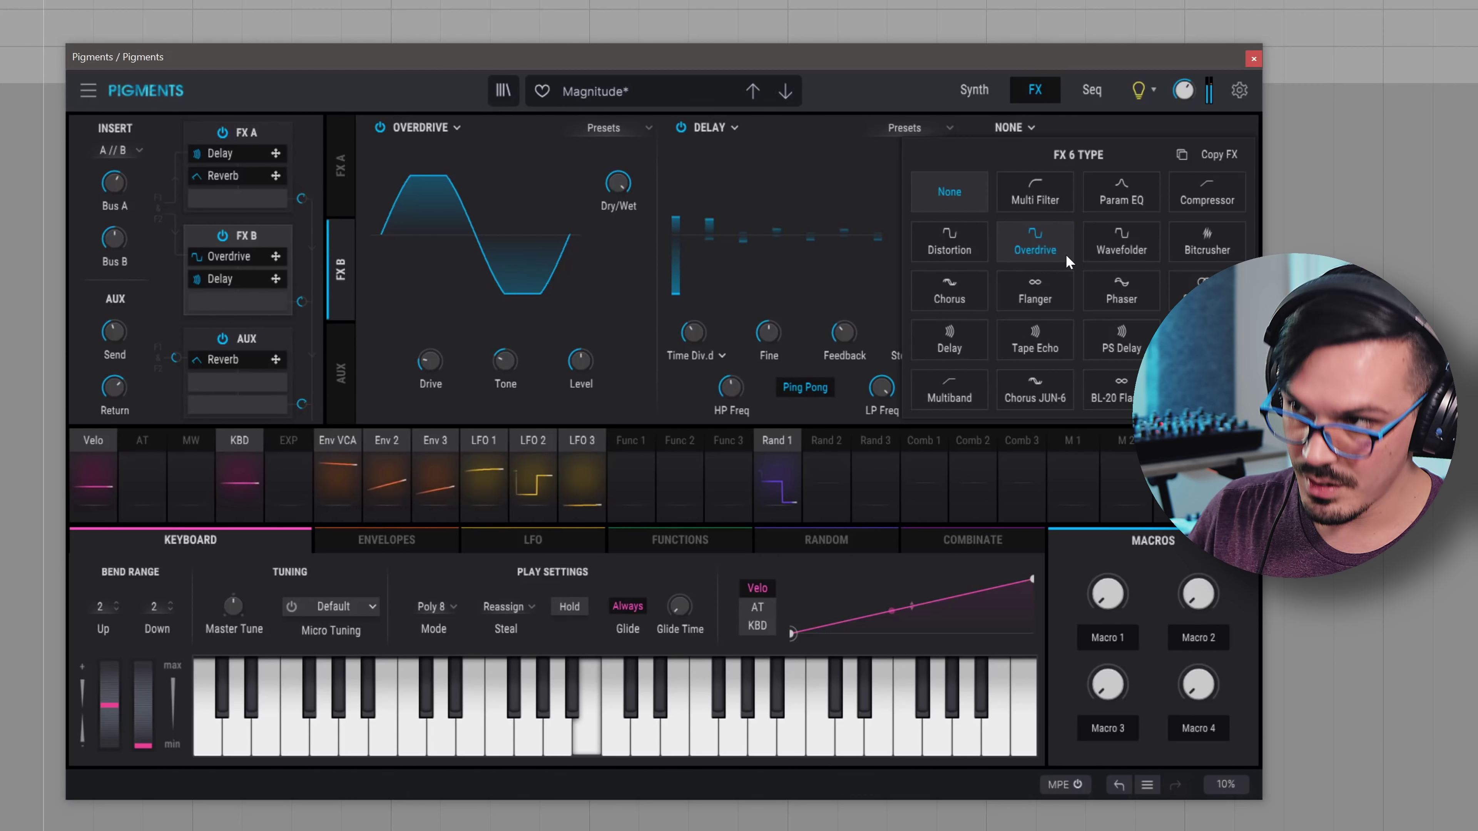
{"action": "left_click", "coordinate": [1048, 373]}
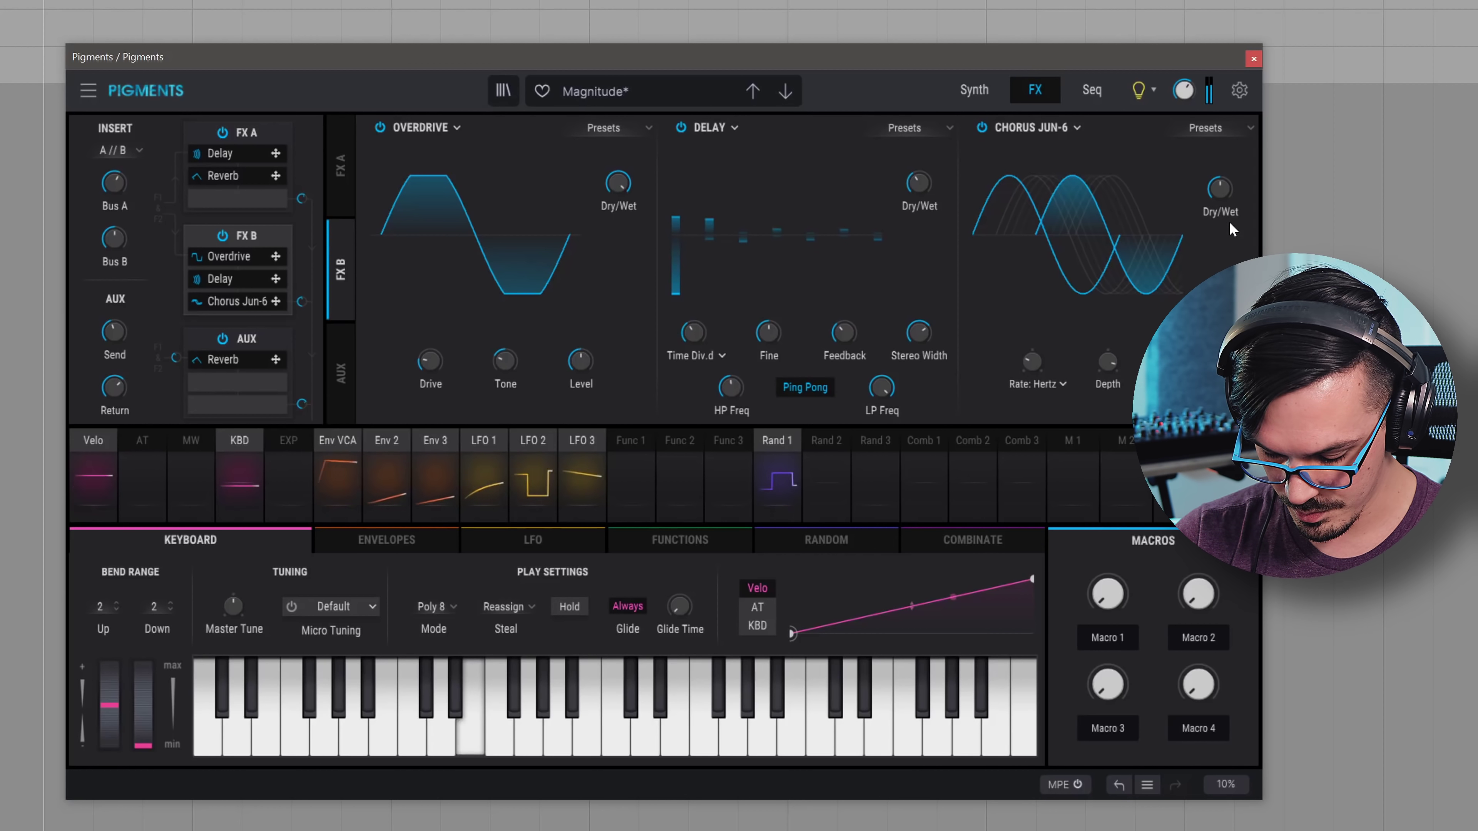
{"action": "left_click_drag", "start_coordinate": [1222, 188], "coordinate": [1222, 183]}
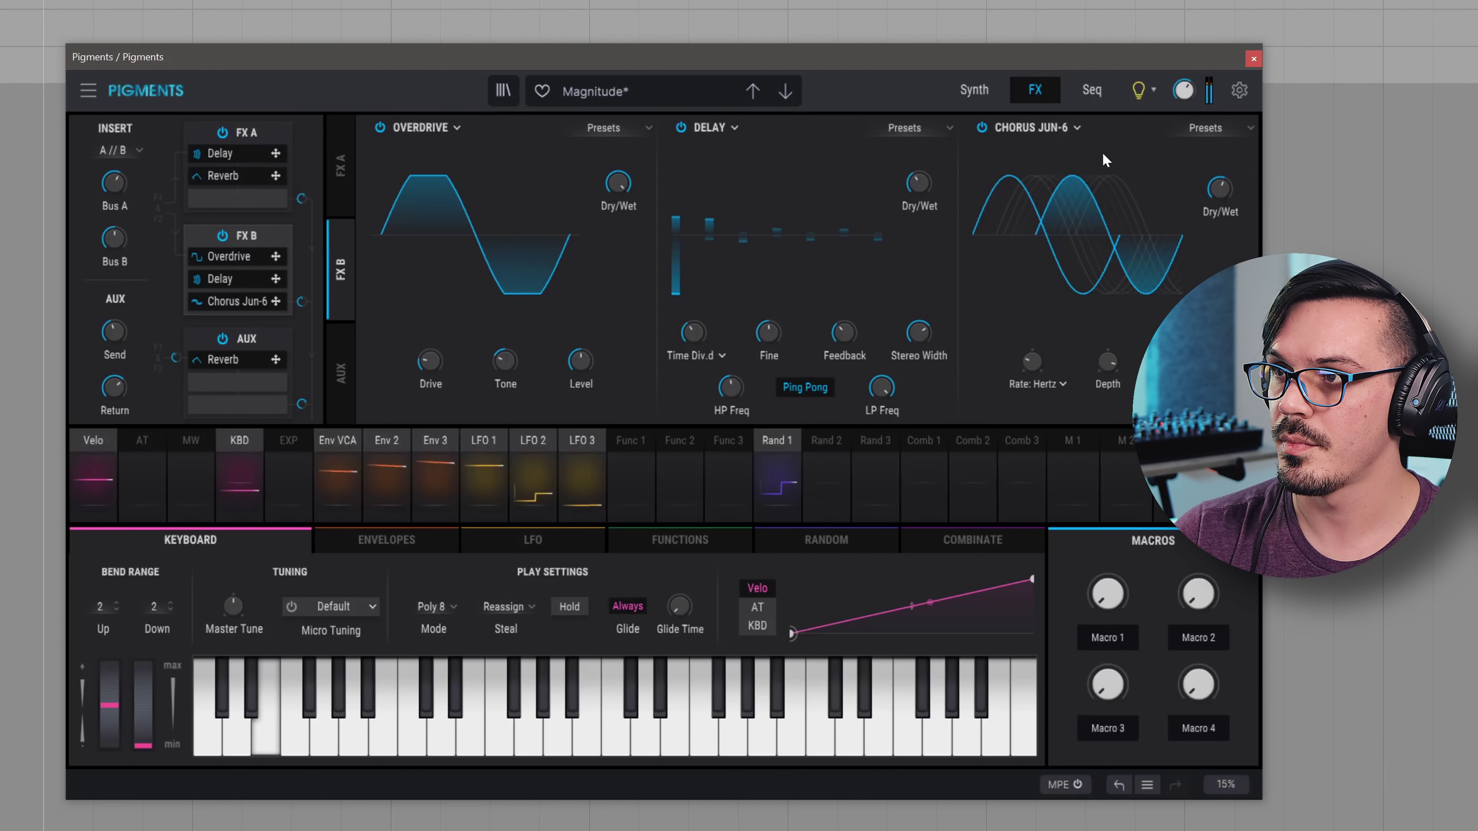
- Try a BL-20 Flanger in place of the Chorus JUN-6, adjusting its rate and setting its delay to 0.616
{"action": "left_click", "coordinate": [1077, 128]}
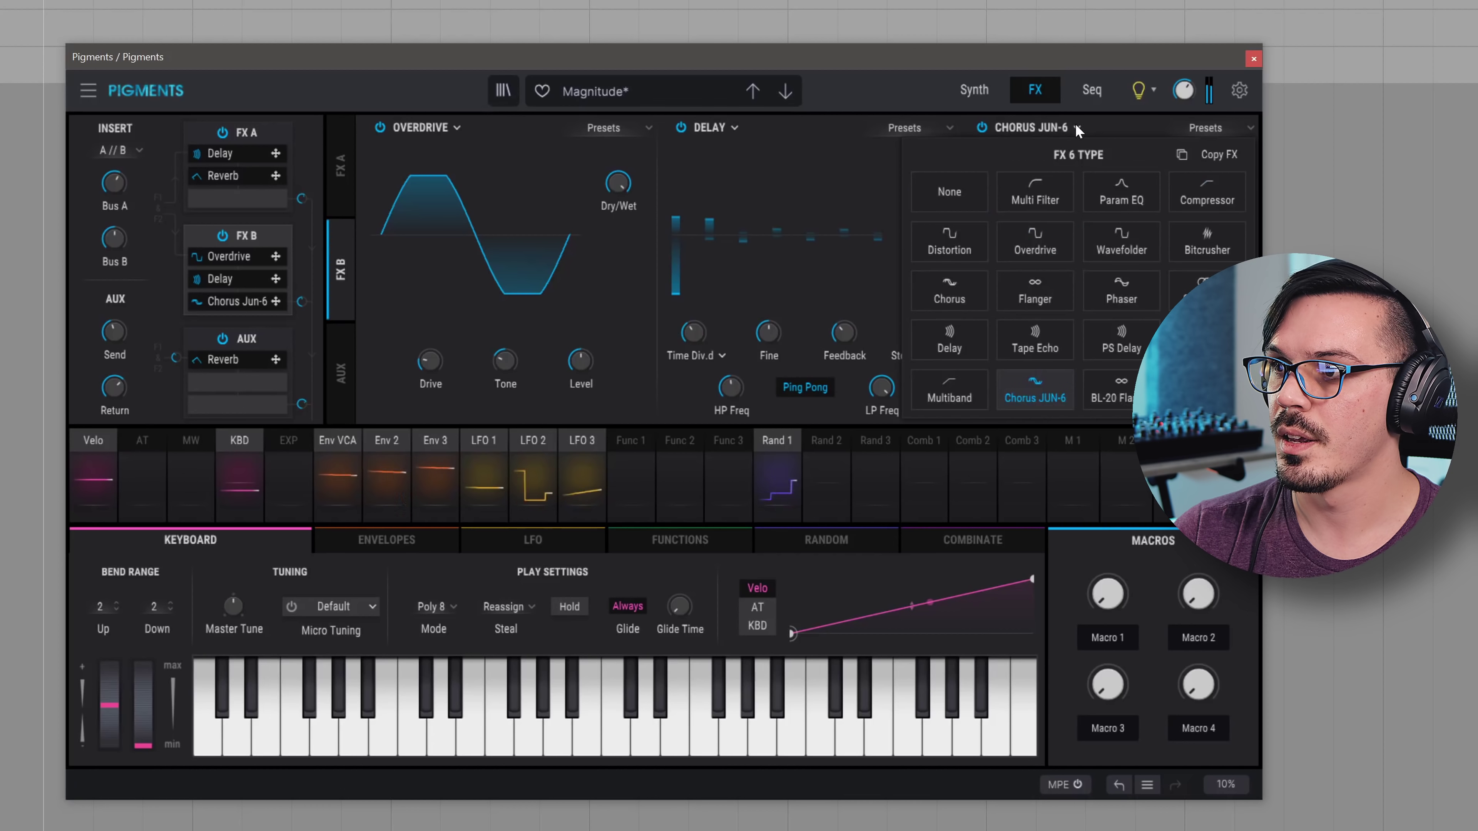
{"action": "left_click", "coordinate": [1123, 390]}
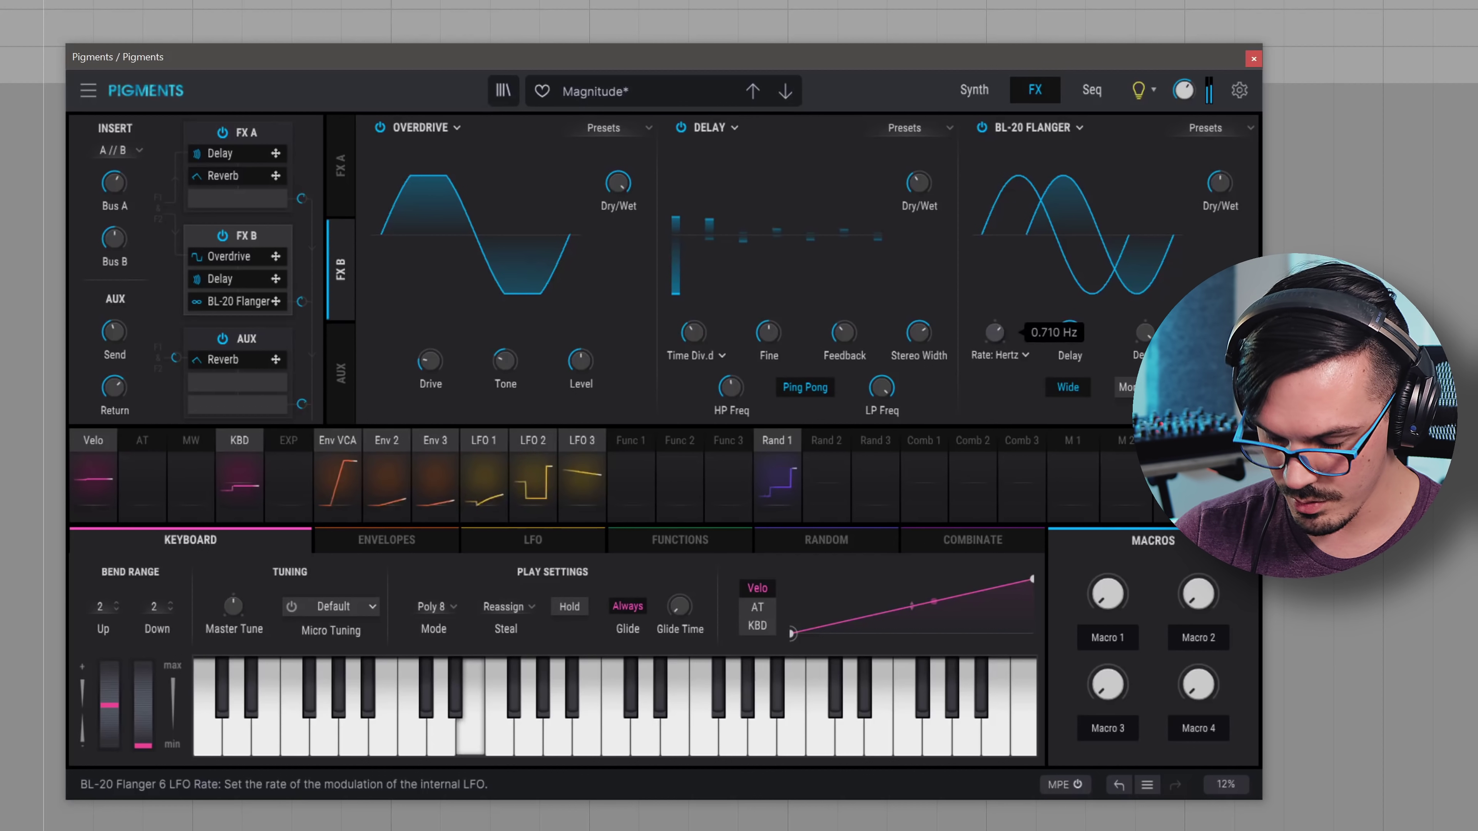
{"action": "left_click_drag", "start_coordinate": [995, 331], "coordinate": [994, 315]}
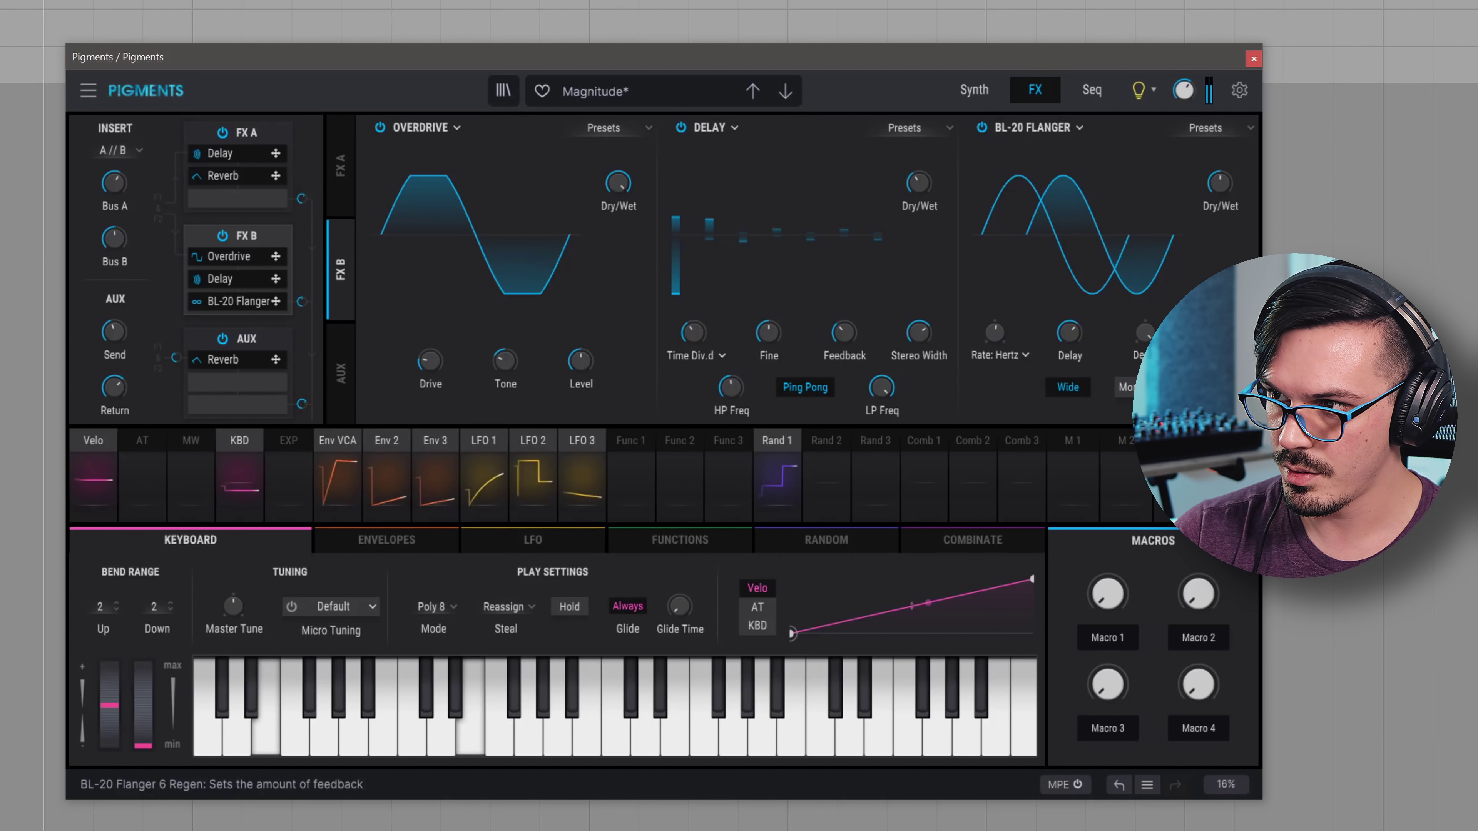
{"action": "left_click_drag", "start_coordinate": [1068, 331], "coordinate": [1069, 340]}
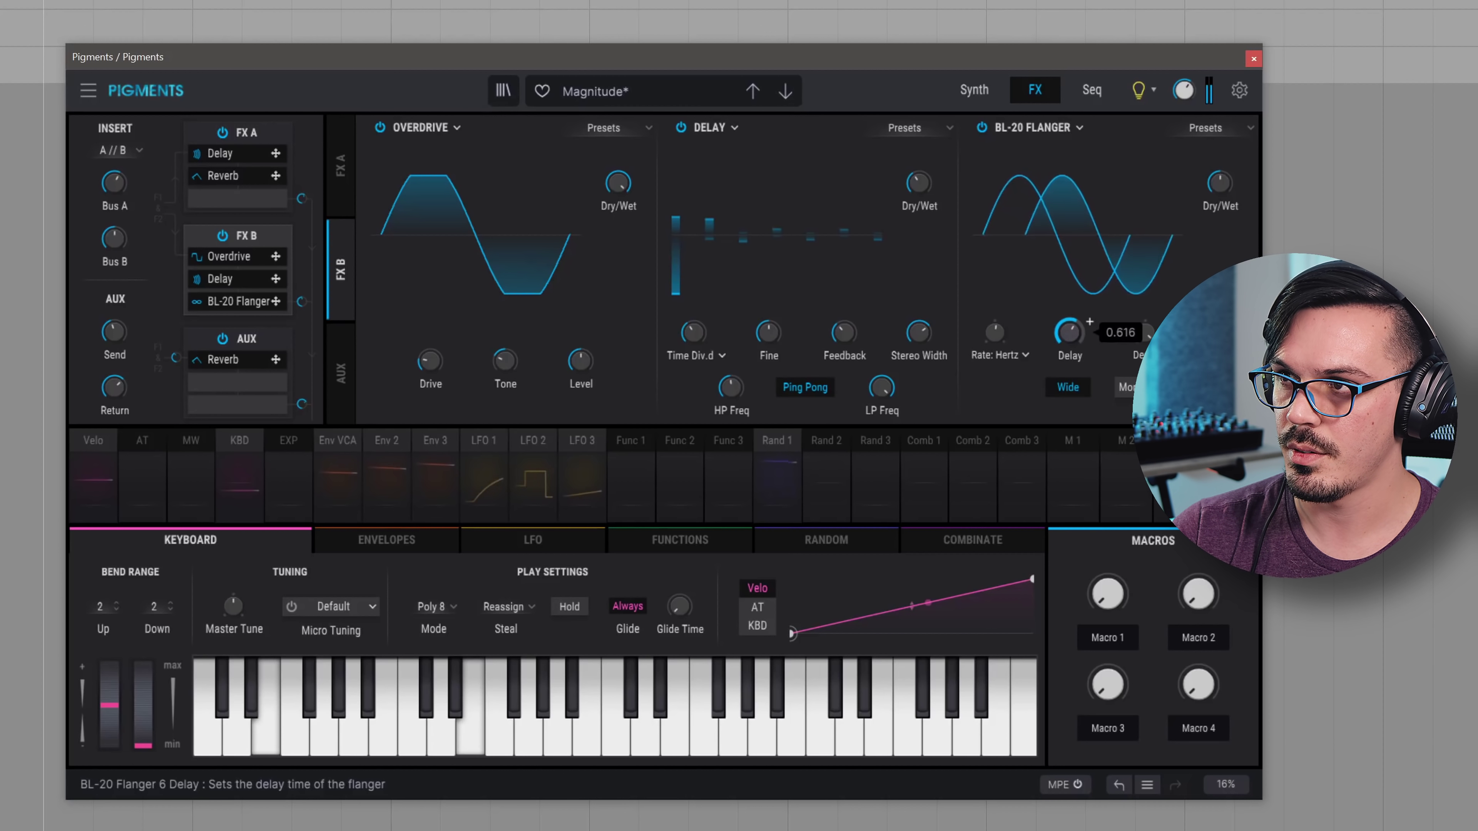
- Try a PS Delay in place of the BL-20 Flanger in the third FX B slot
{"action": "left_click", "coordinate": [1060, 131]}
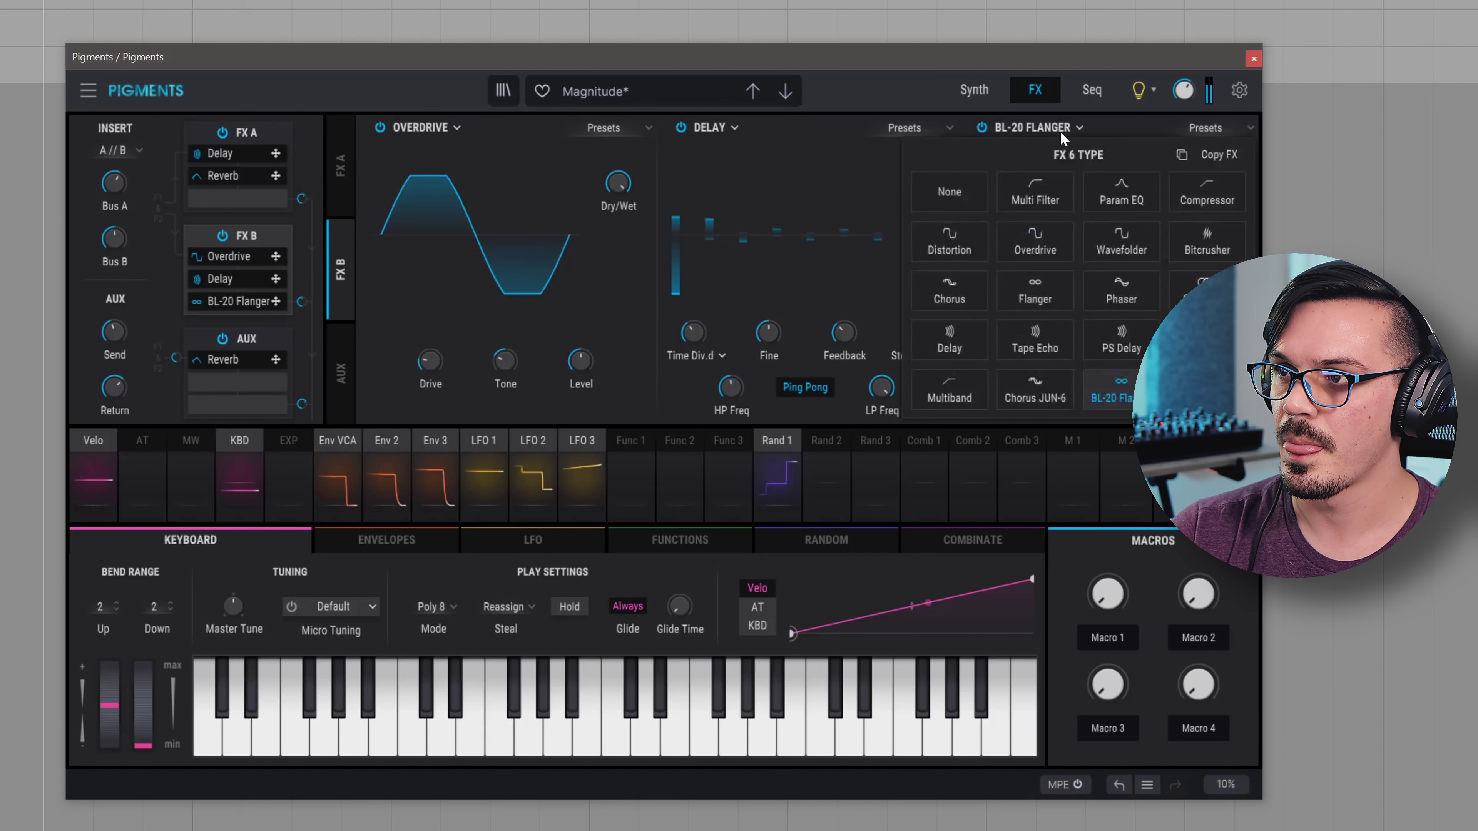
{"action": "left_click", "coordinate": [1111, 349]}
{"action": "mouse_move", "coordinate": [1023, 377]}
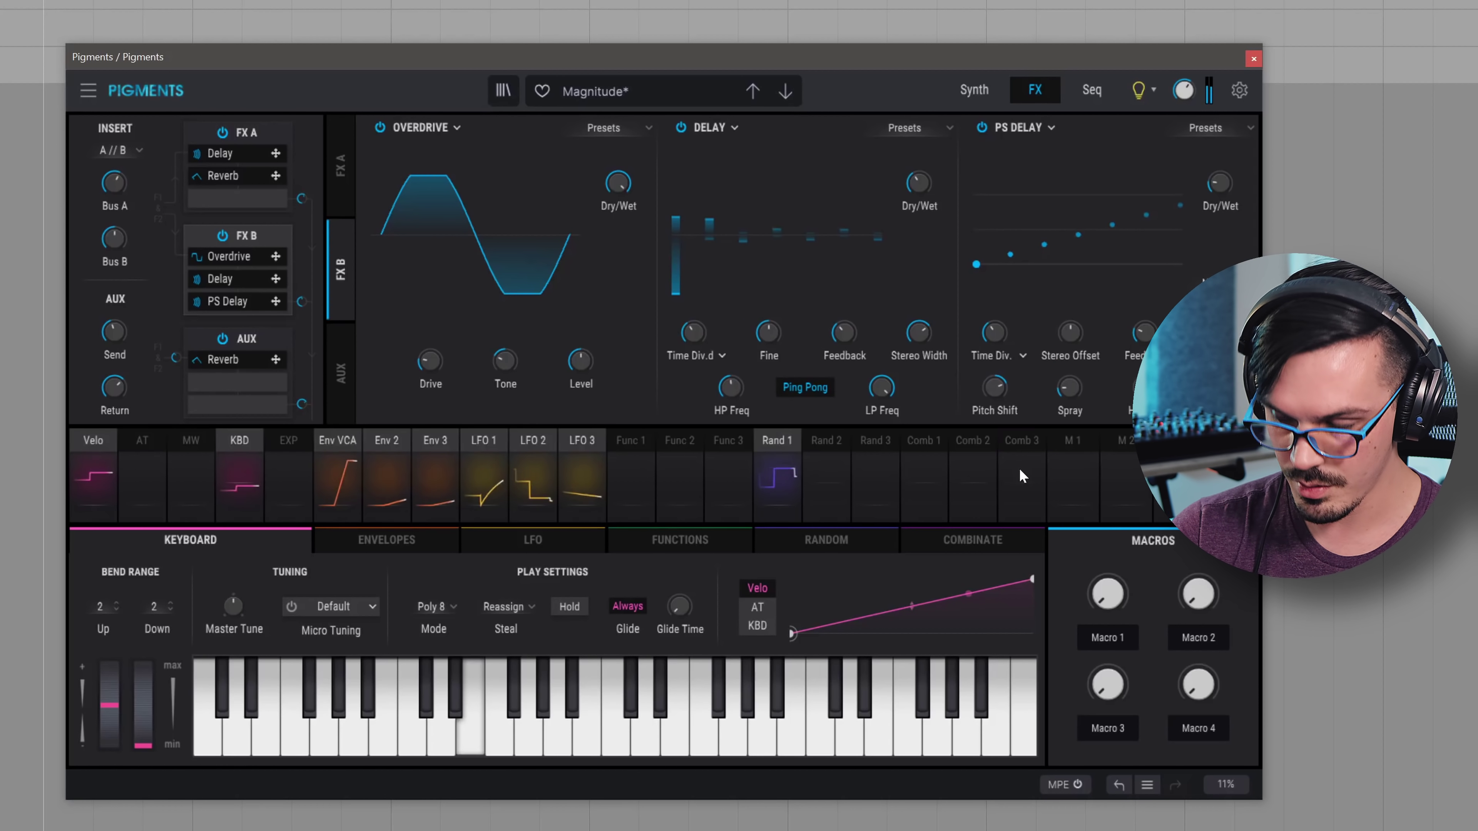
{"action": "mouse_move", "coordinate": [1219, 182]}
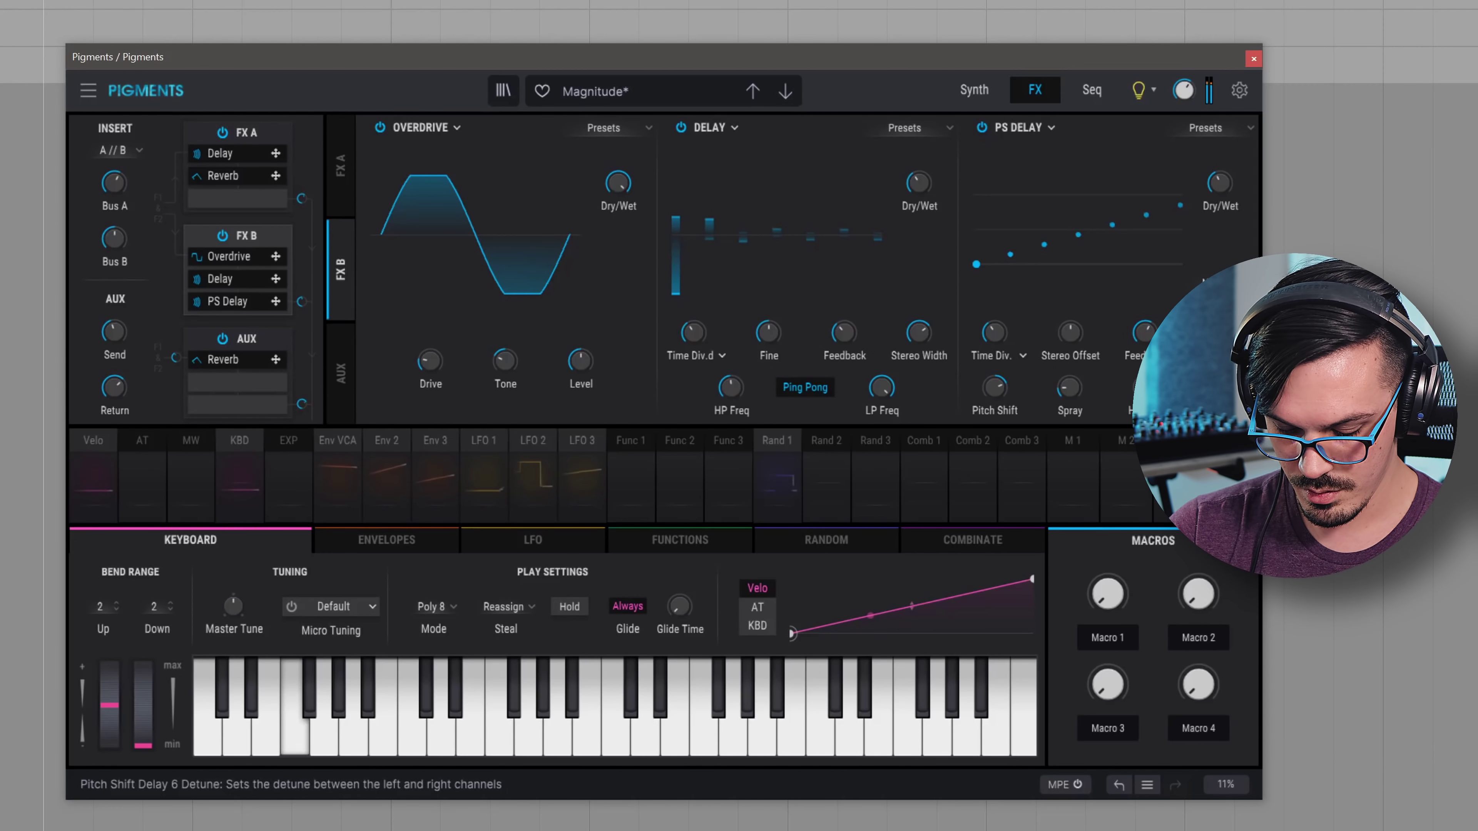
{"action": "mouse_move", "coordinate": [1093, 322]}
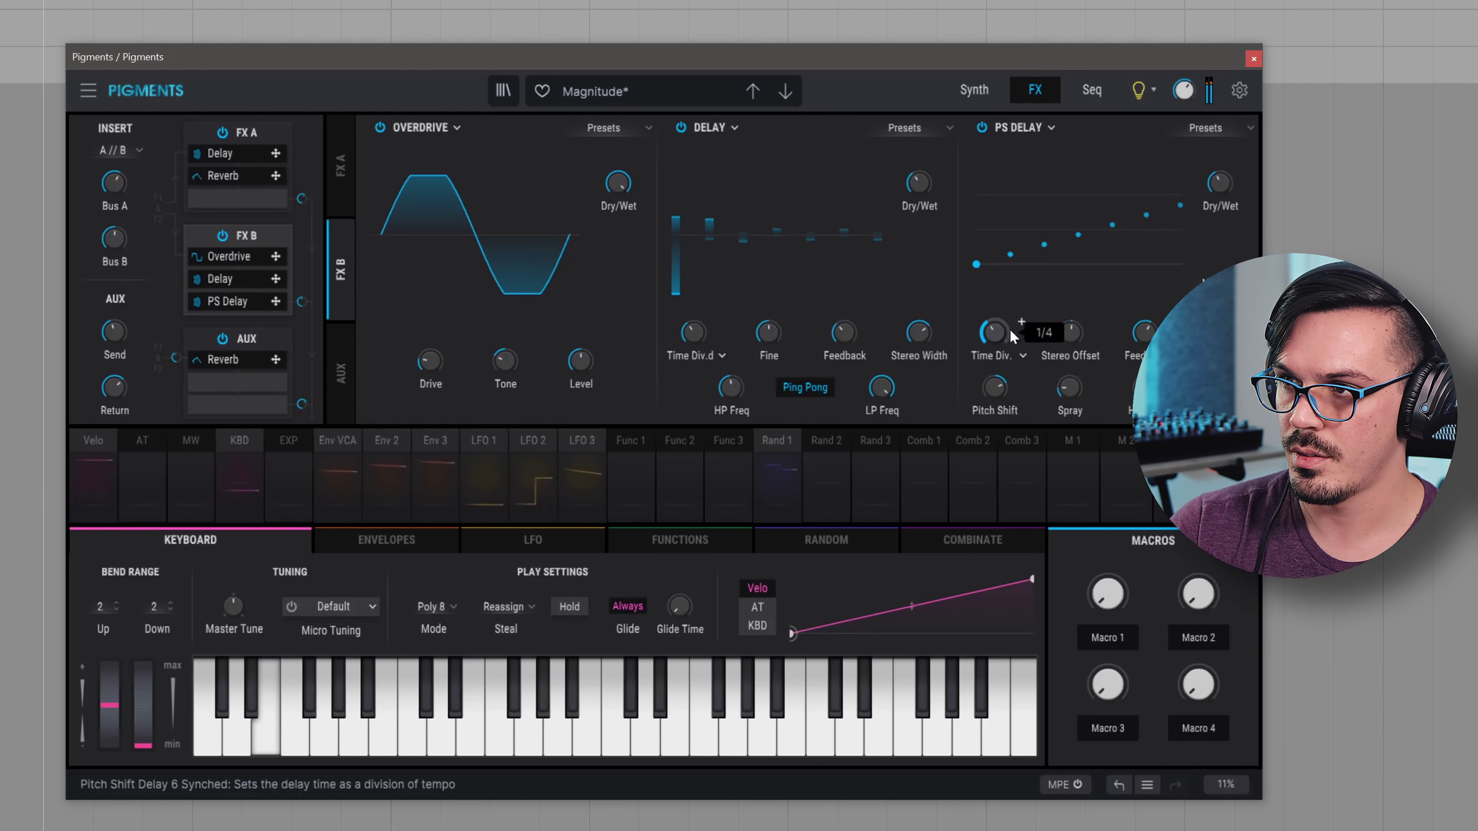
- Replace the PS Delay with a Multiband compressor, adjusting its amount and setting its input gain to 9.44 dB
{"action": "left_click", "coordinate": [1044, 129]}
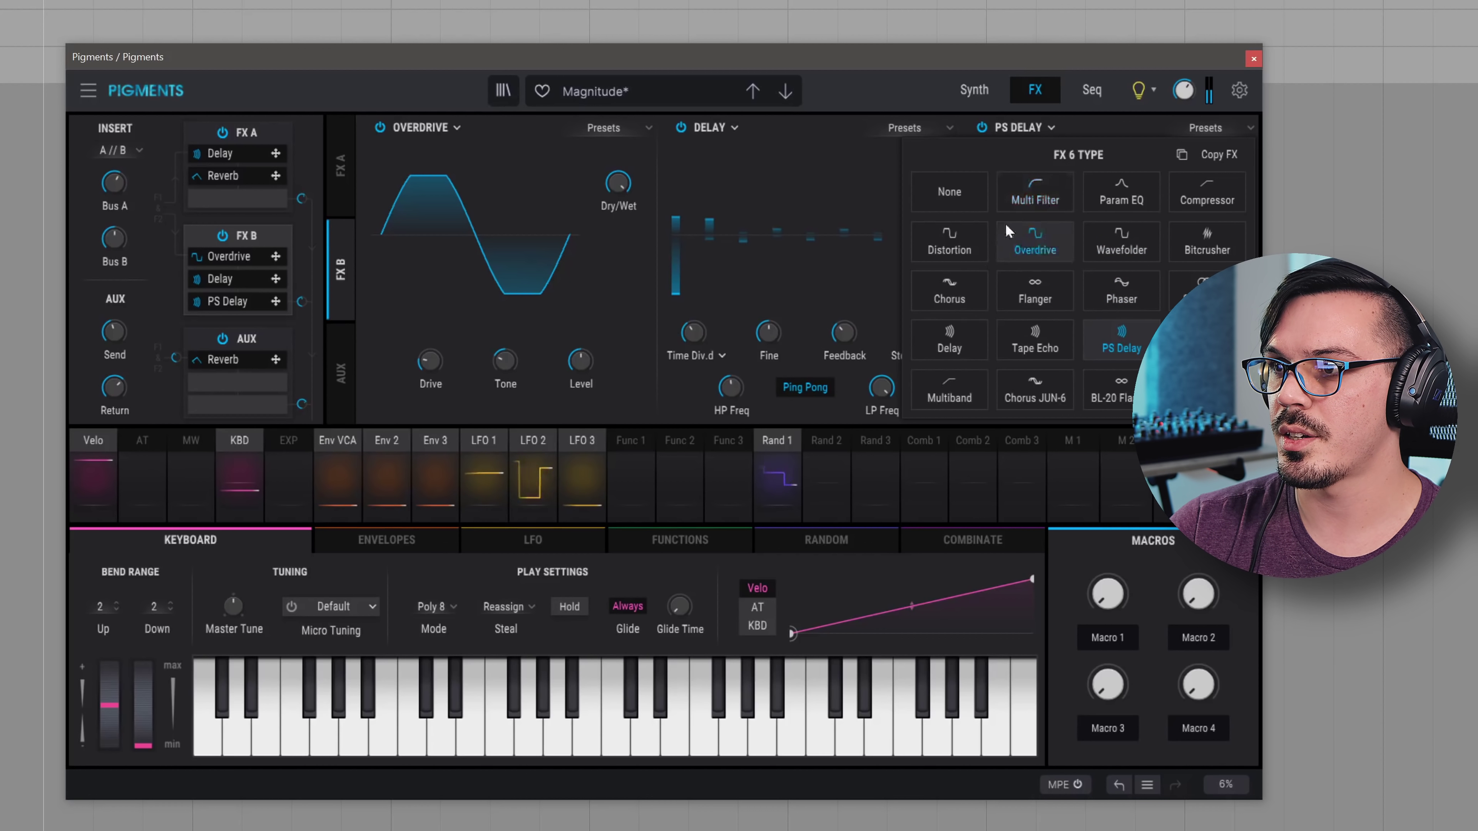
{"action": "left_click", "coordinate": [976, 379]}
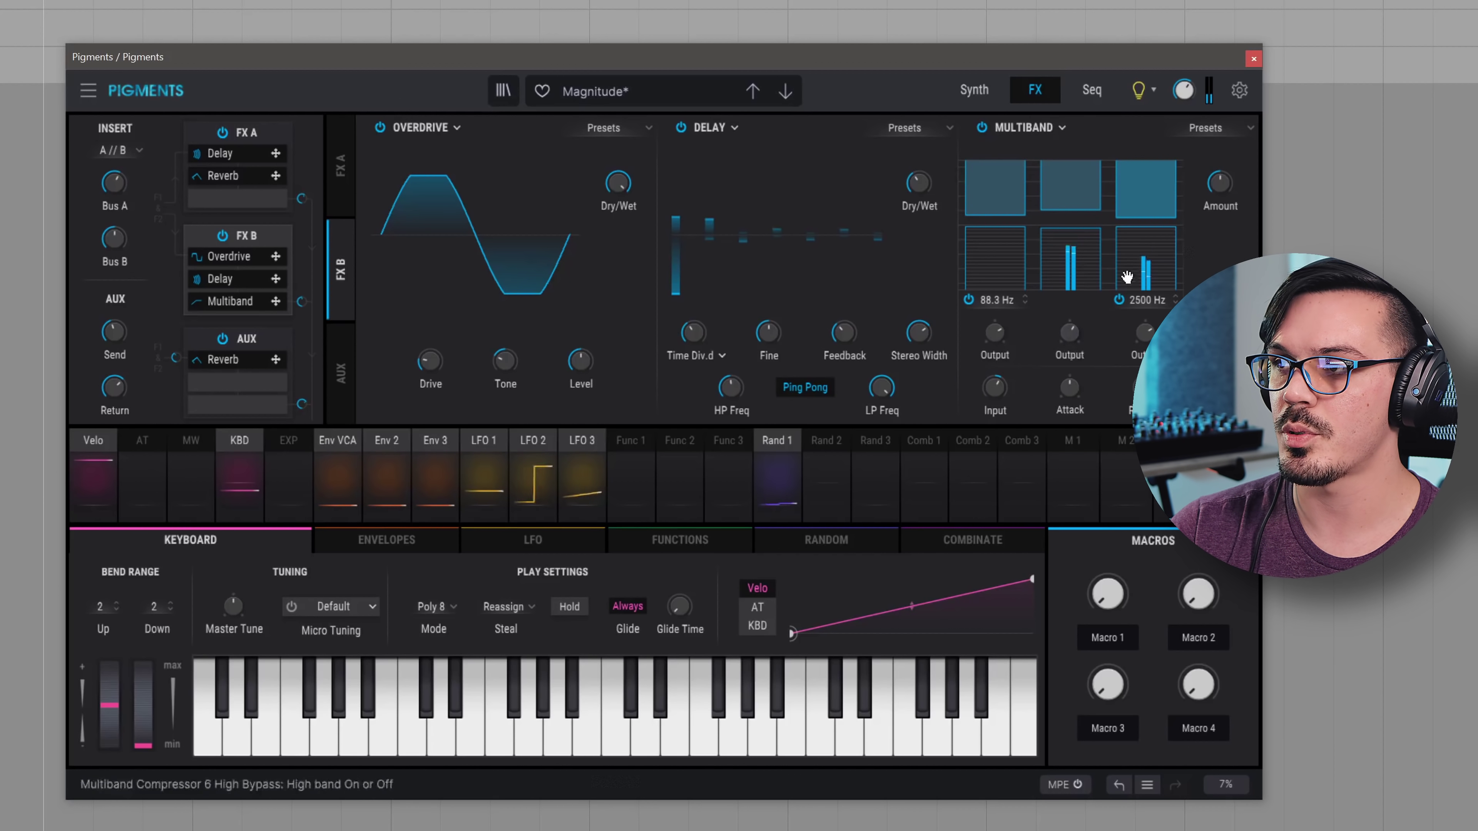
{"action": "left_click_drag", "start_coordinate": [1219, 185], "coordinate": [1219, 172]}
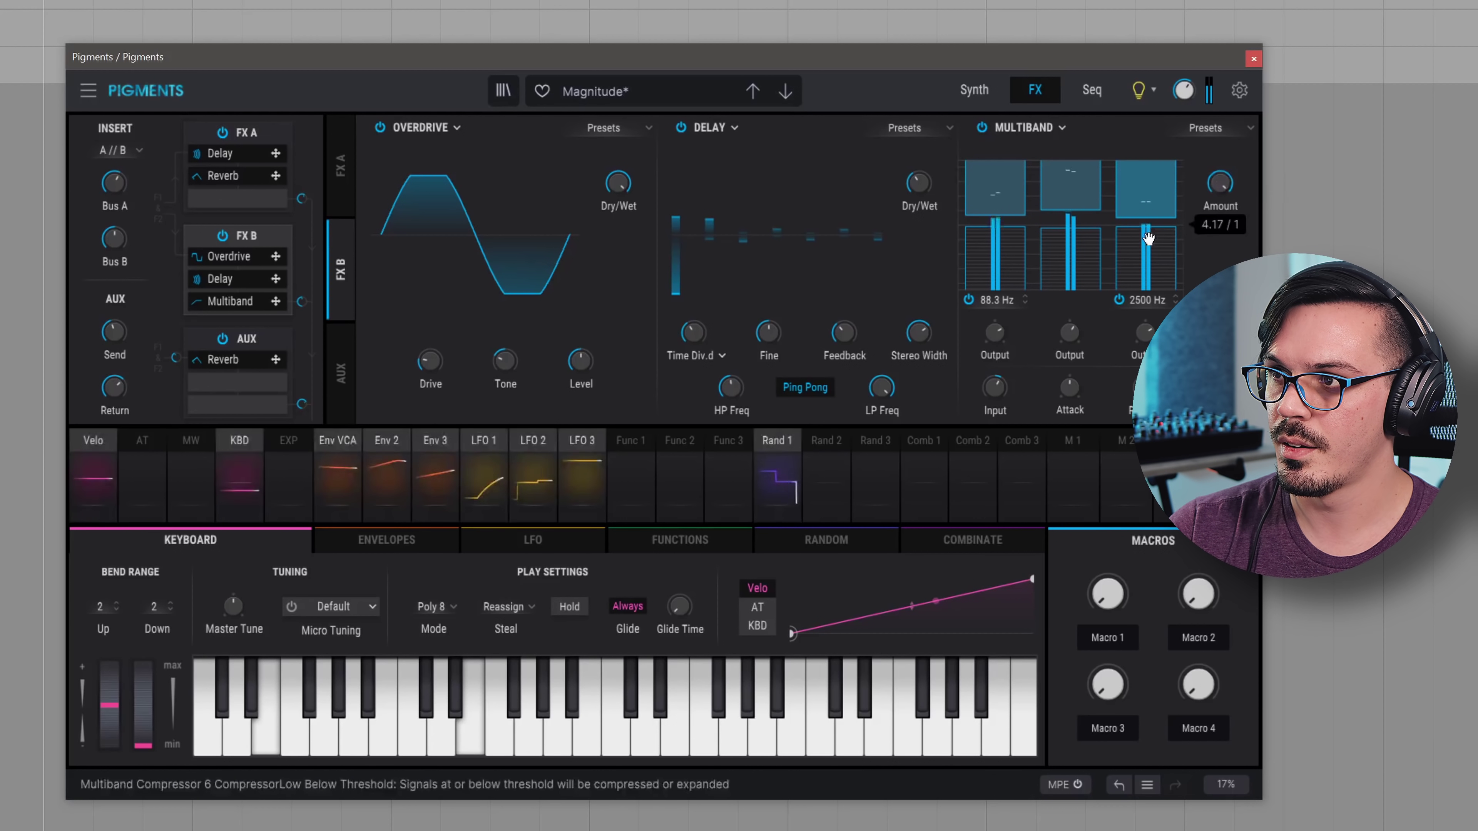
{"action": "mouse_move", "coordinate": [1156, 227]}
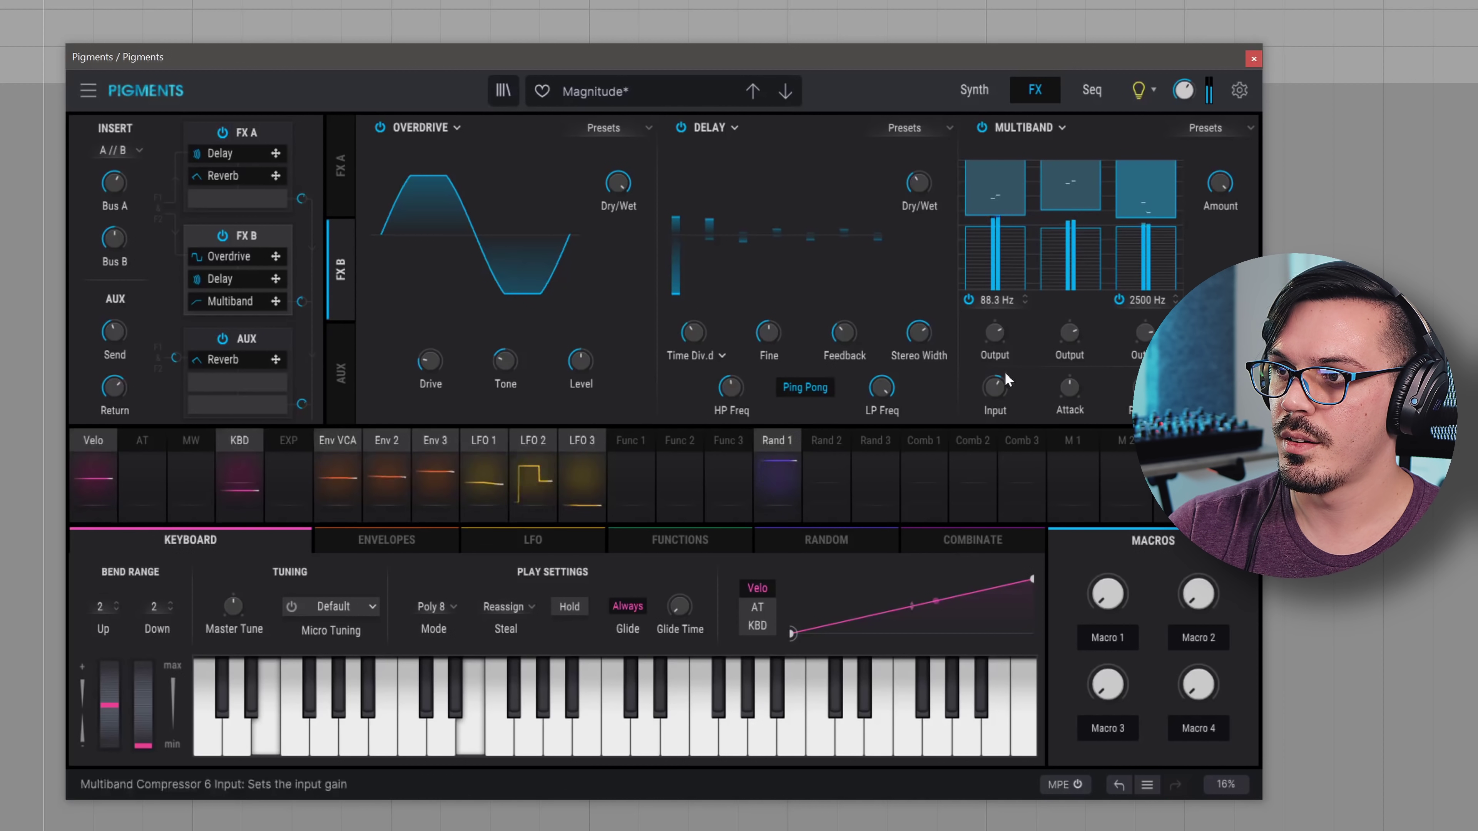
{"action": "left_click_drag", "start_coordinate": [995, 386], "coordinate": [998, 386]}
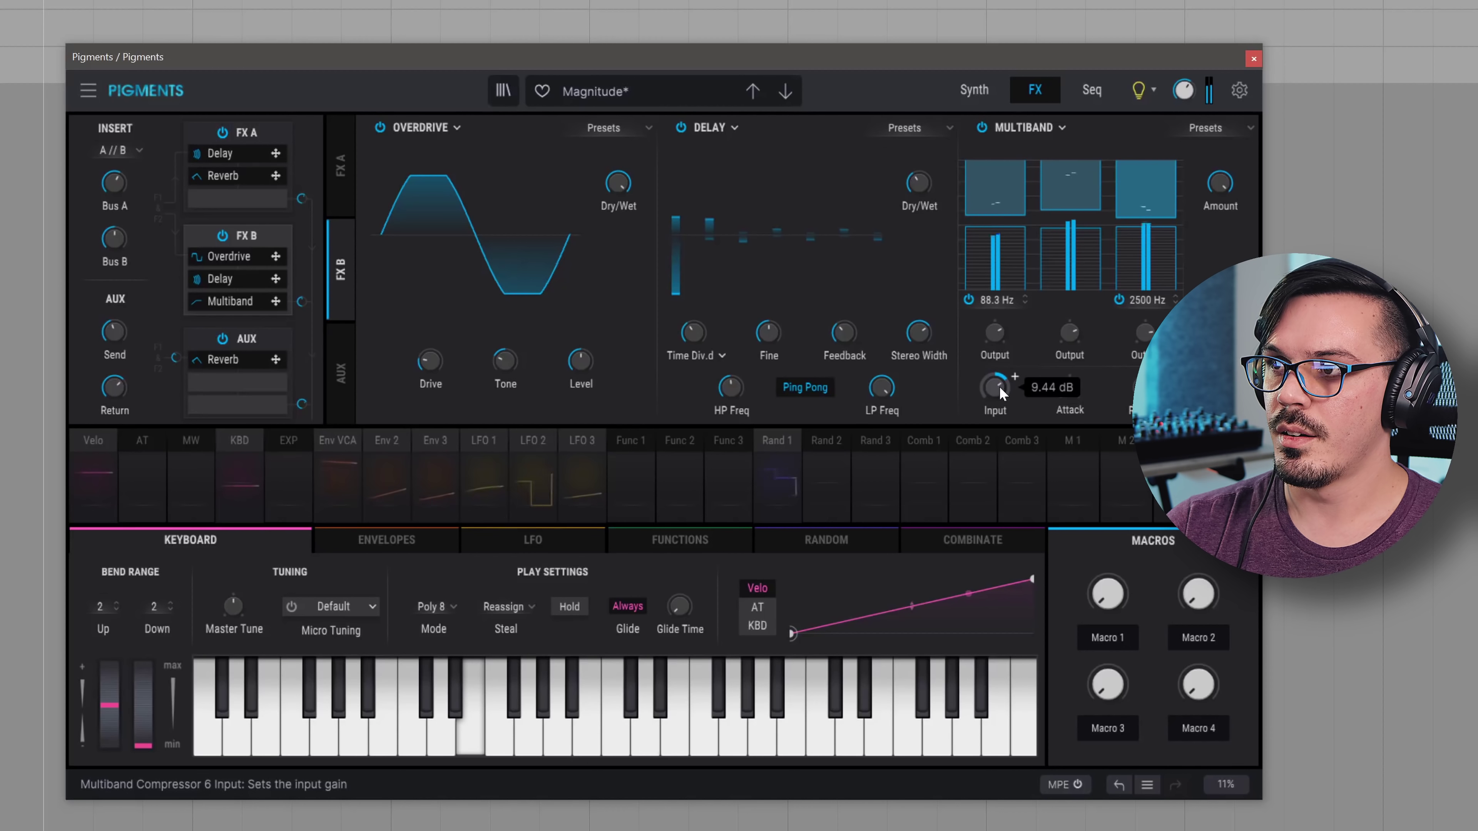